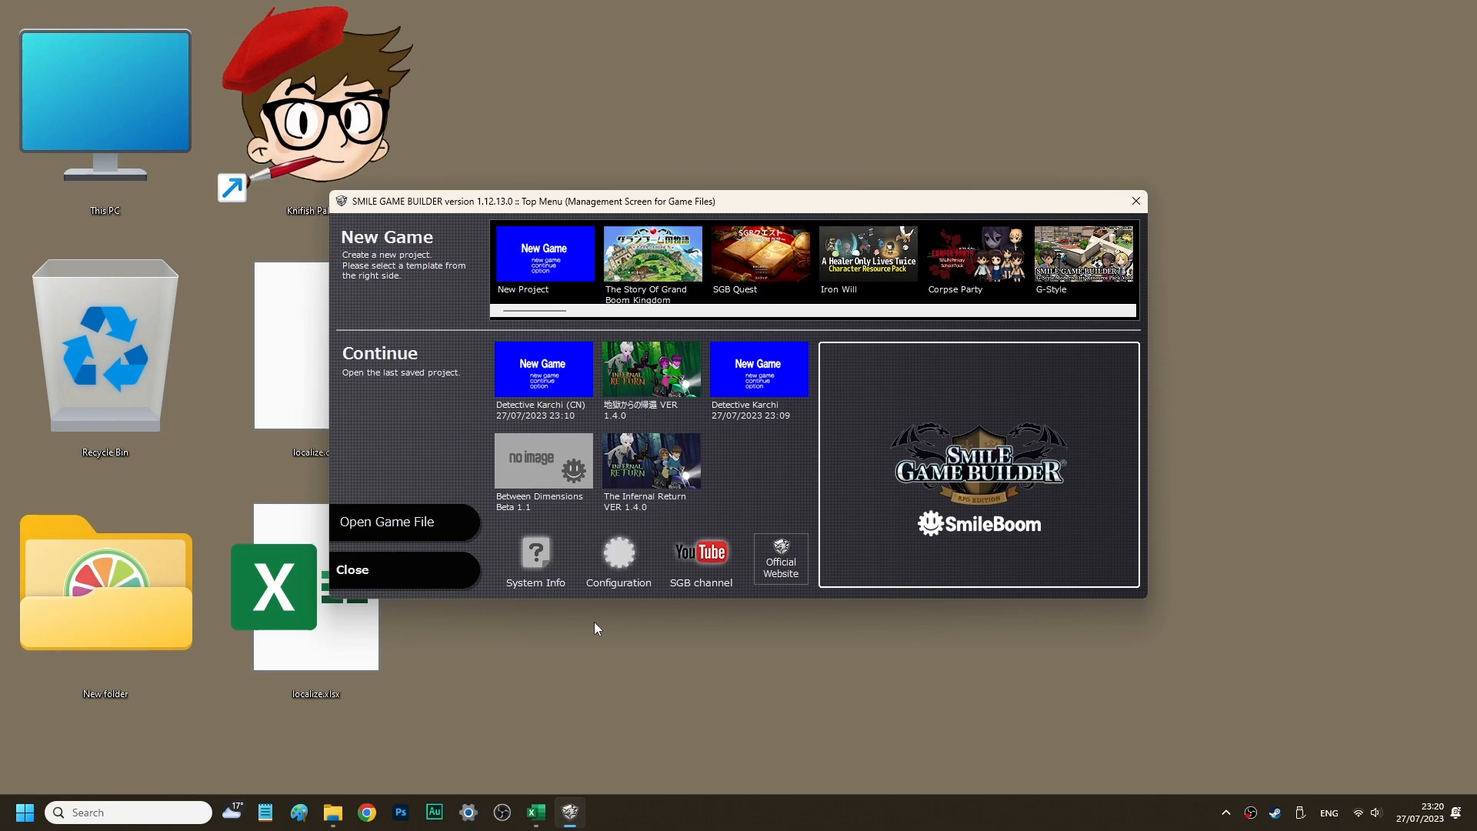
Look at the Detective Karchi and Detective Karchi - CN project folders in the Game Dev folder on drive C
{"action": "left_click", "coordinate": [333, 812]}
{"action": "left_click", "coordinate": [787, 278]}
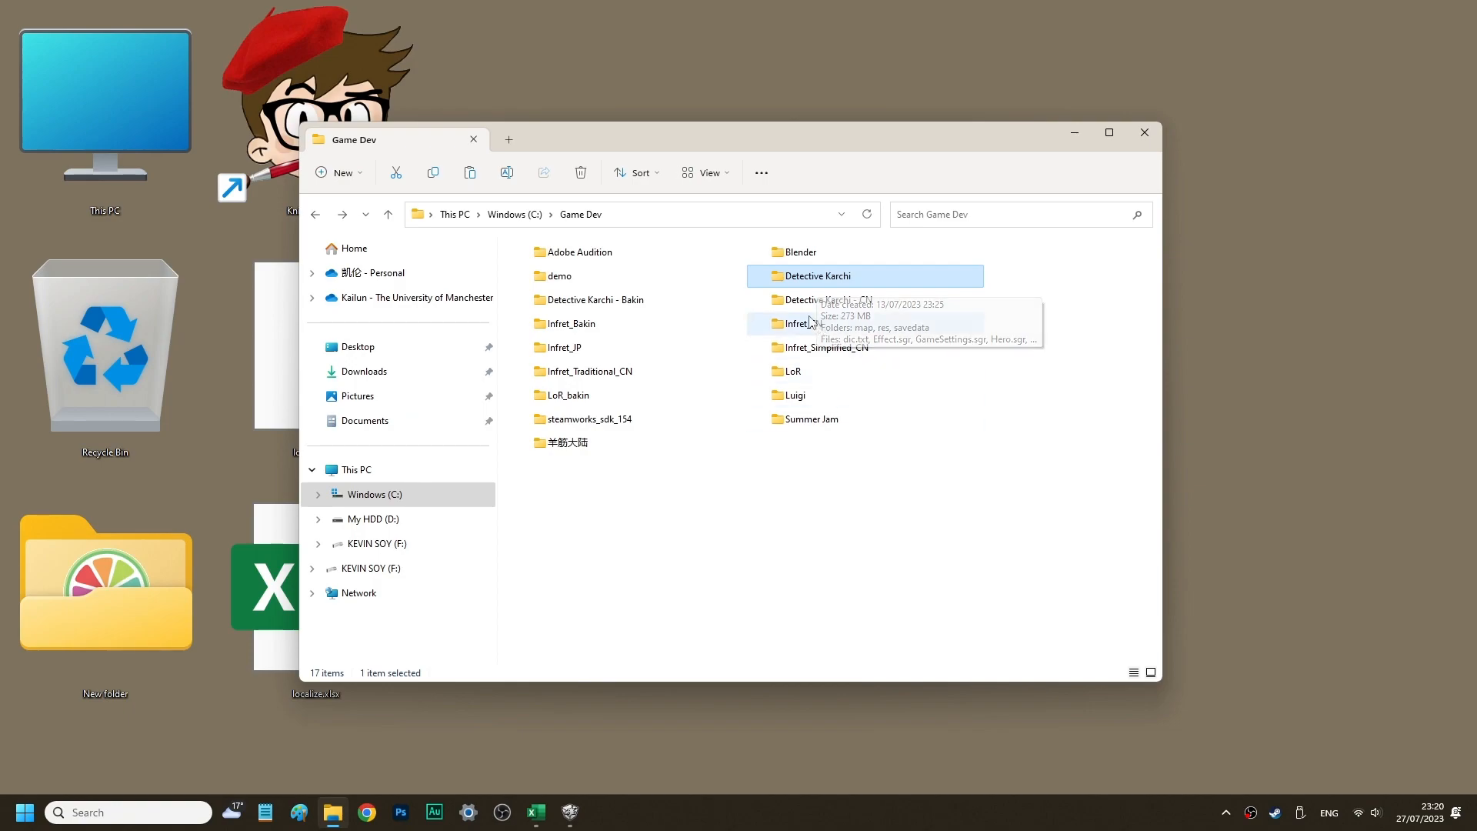
{"action": "left_click", "coordinate": [882, 300]}
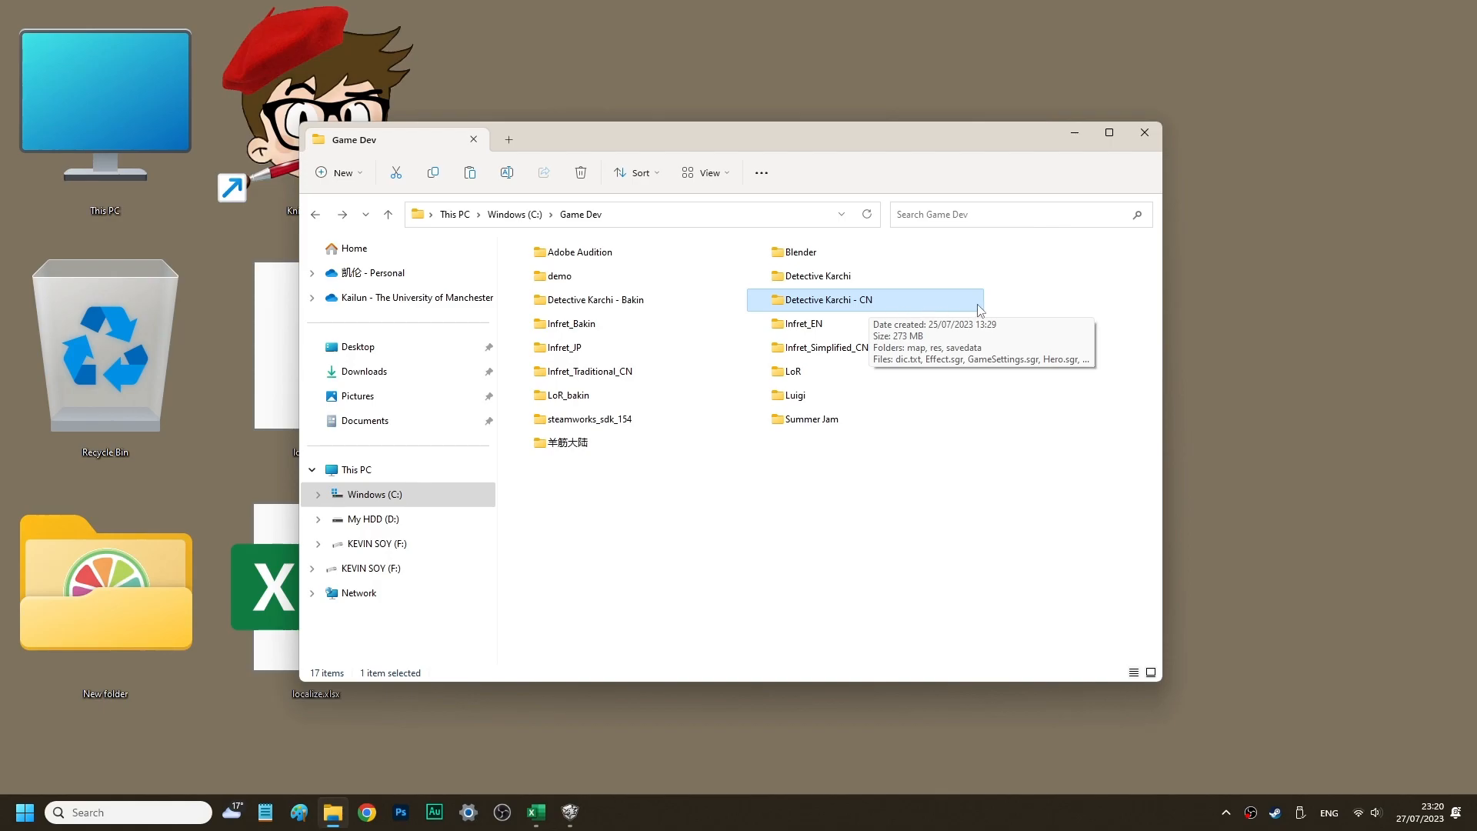
{"action": "left_click", "coordinate": [1077, 139]}
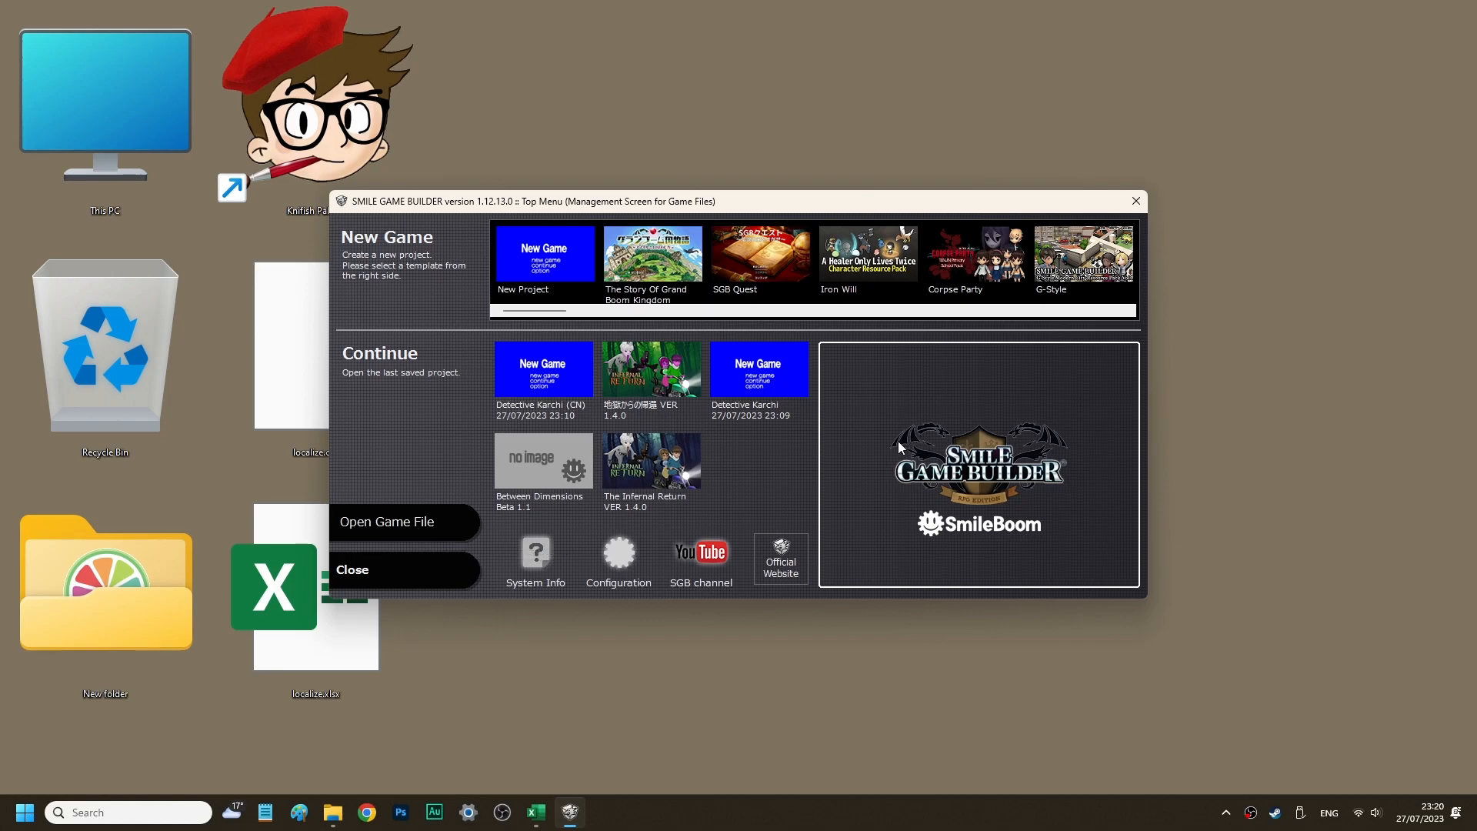
Open the Detective Karchi (CN) project and look over its Manchester map
{"action": "left_click", "coordinate": [566, 391]}
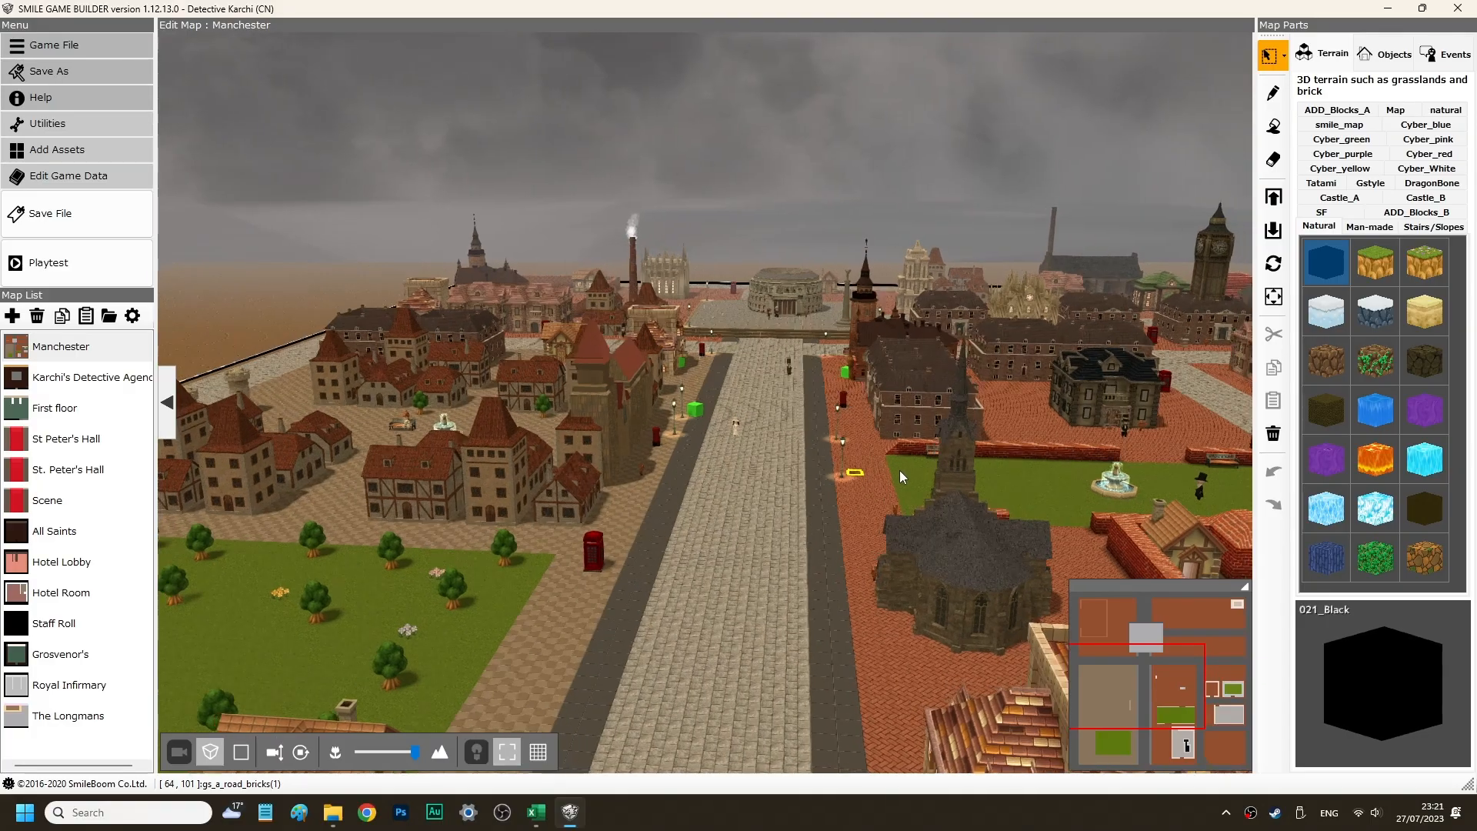
{"action": "scroll", "coordinate": [899, 470], "scroll_direction": "down", "scroll_amount": 5}
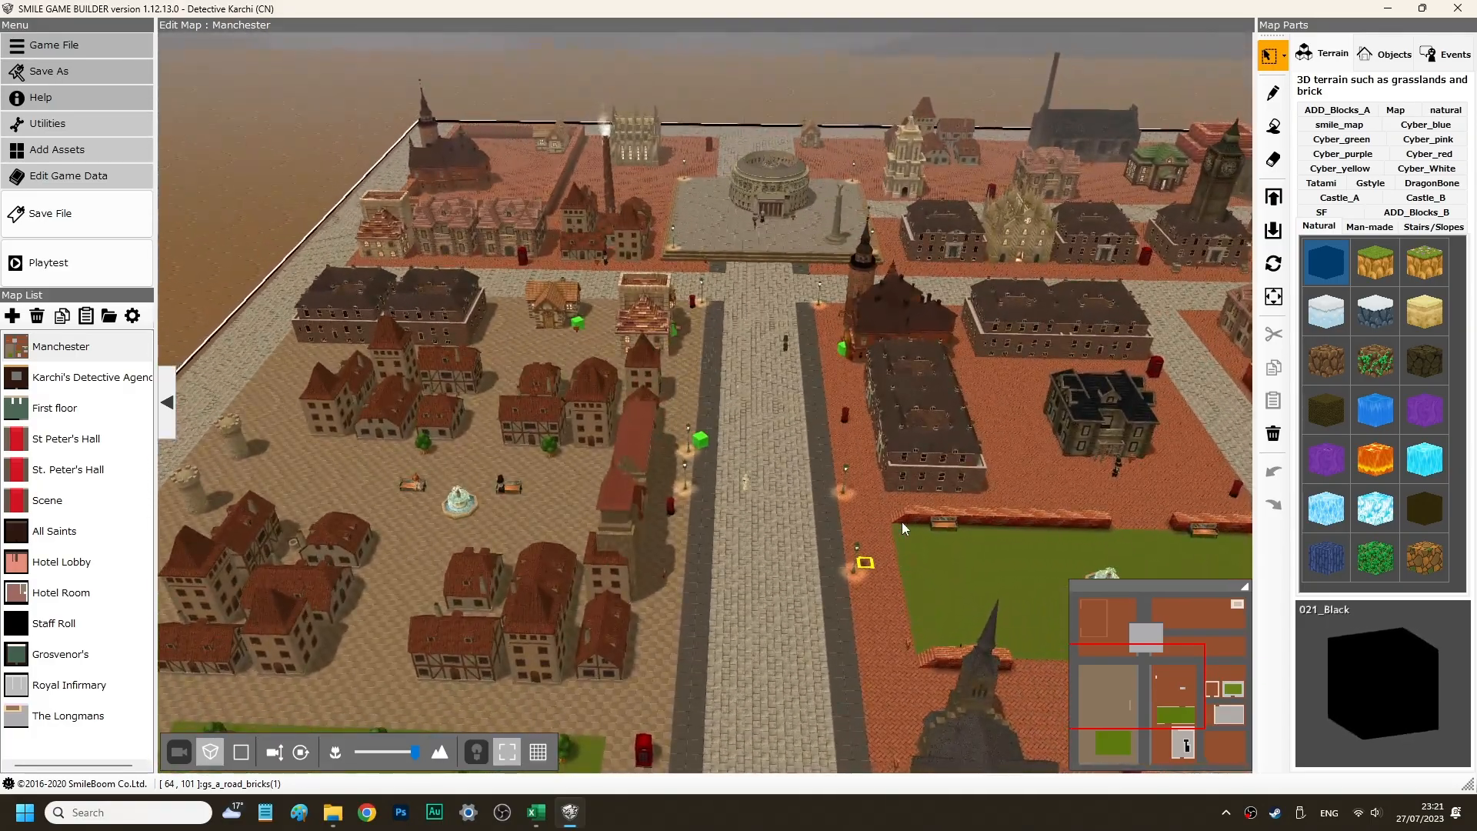
{"action": "scroll", "coordinate": [902, 522], "scroll_direction": "up", "scroll_amount": 5}
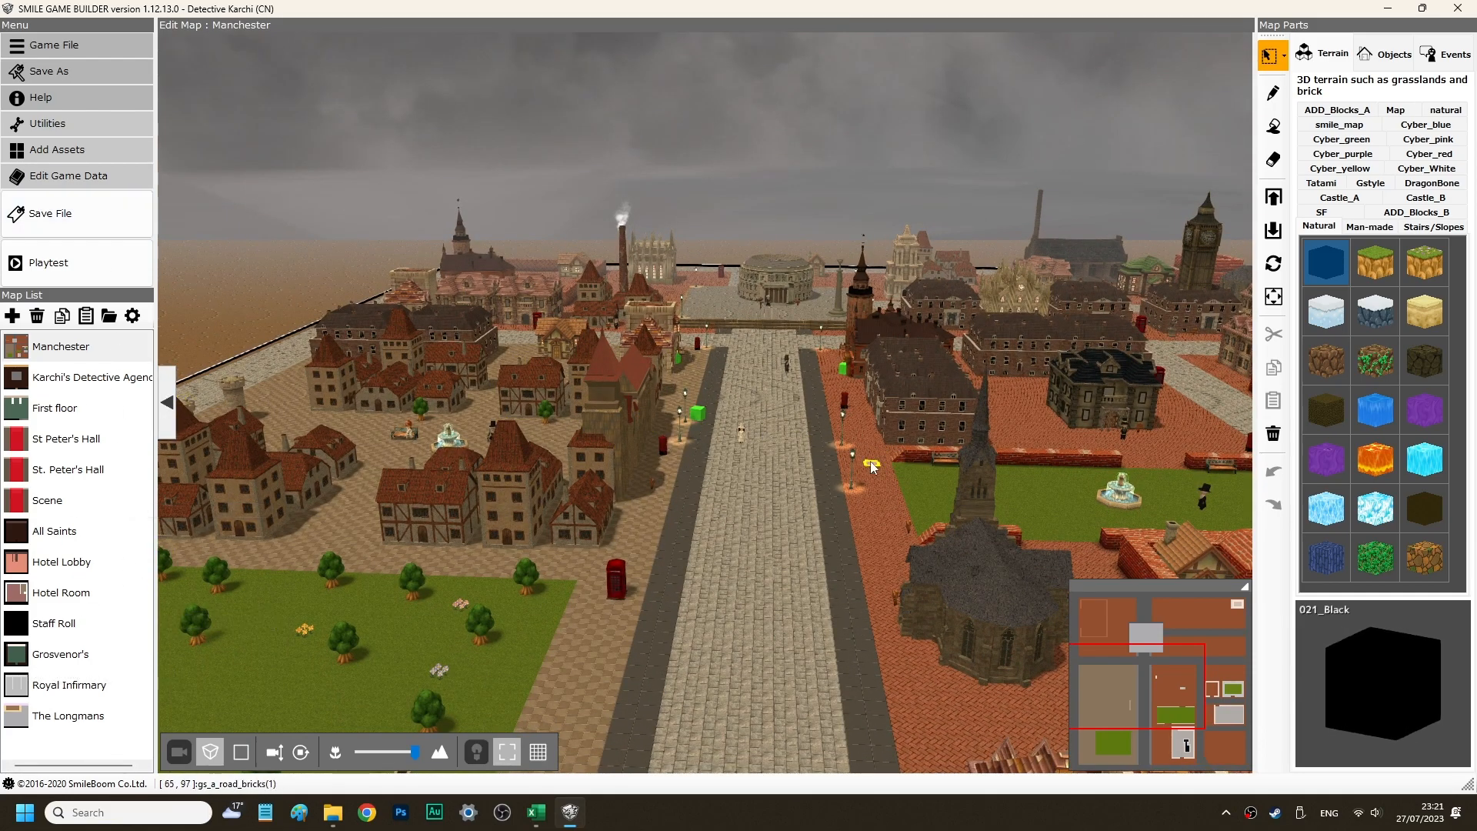
{"action": "right_click_drag", "start_coordinate": [870, 460], "coordinate": [803, 480]}
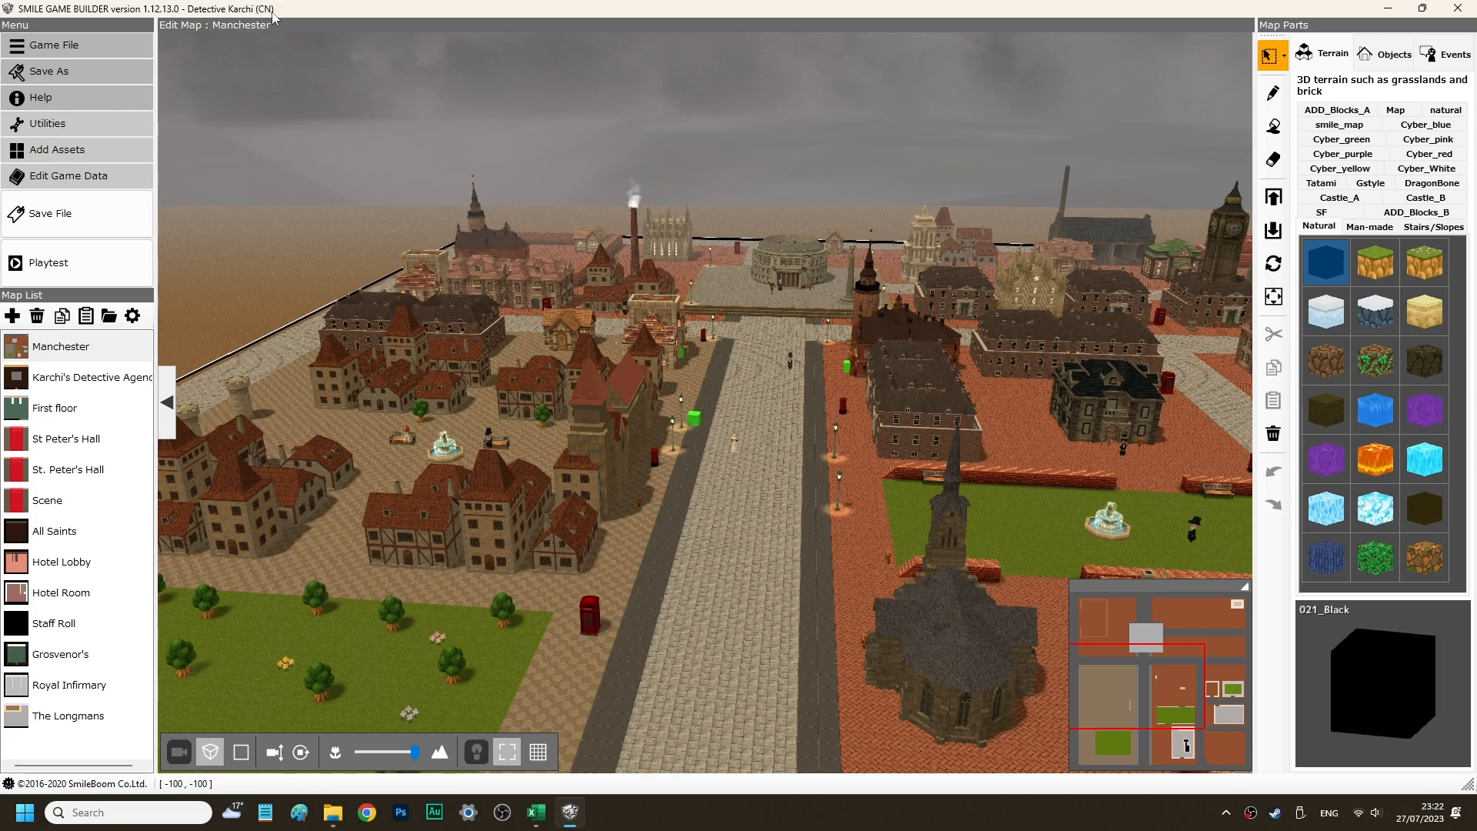
Open the Localization Tool in a maximized window and look through the list of game texts
{"action": "left_click", "coordinate": [40, 126]}
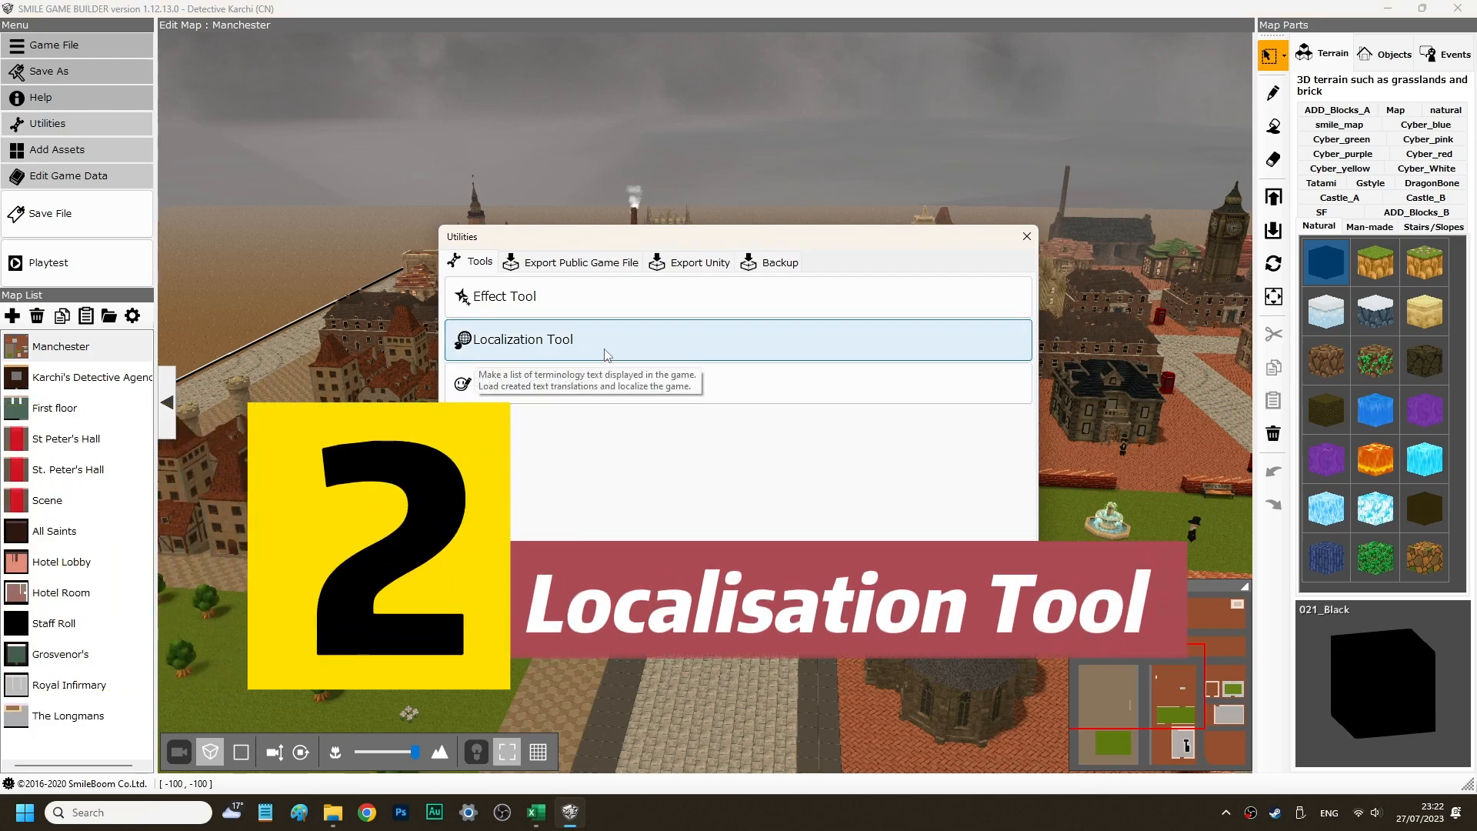
{"action": "left_click", "coordinate": [606, 356]}
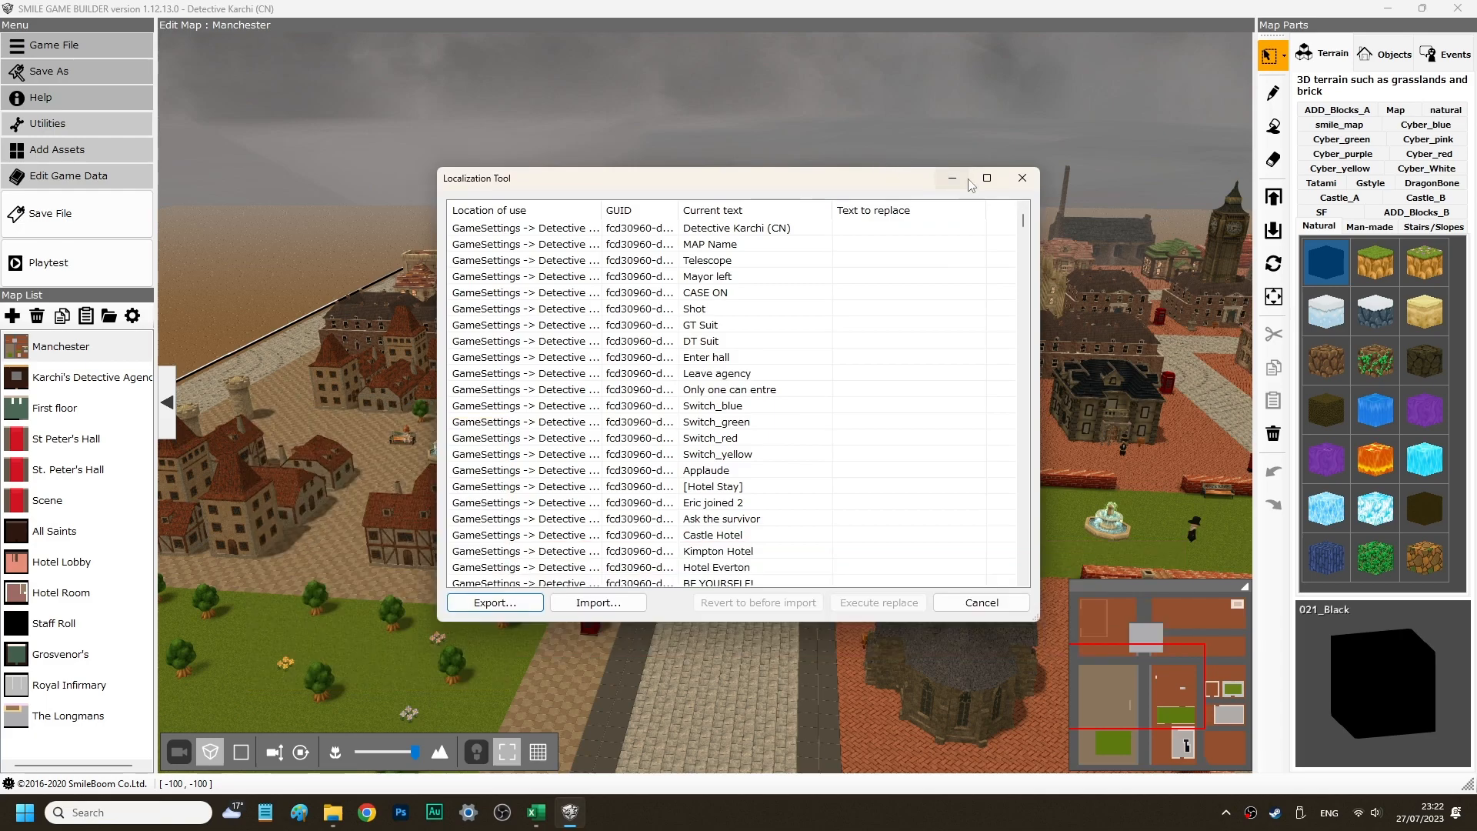
{"action": "left_click", "coordinate": [988, 178]}
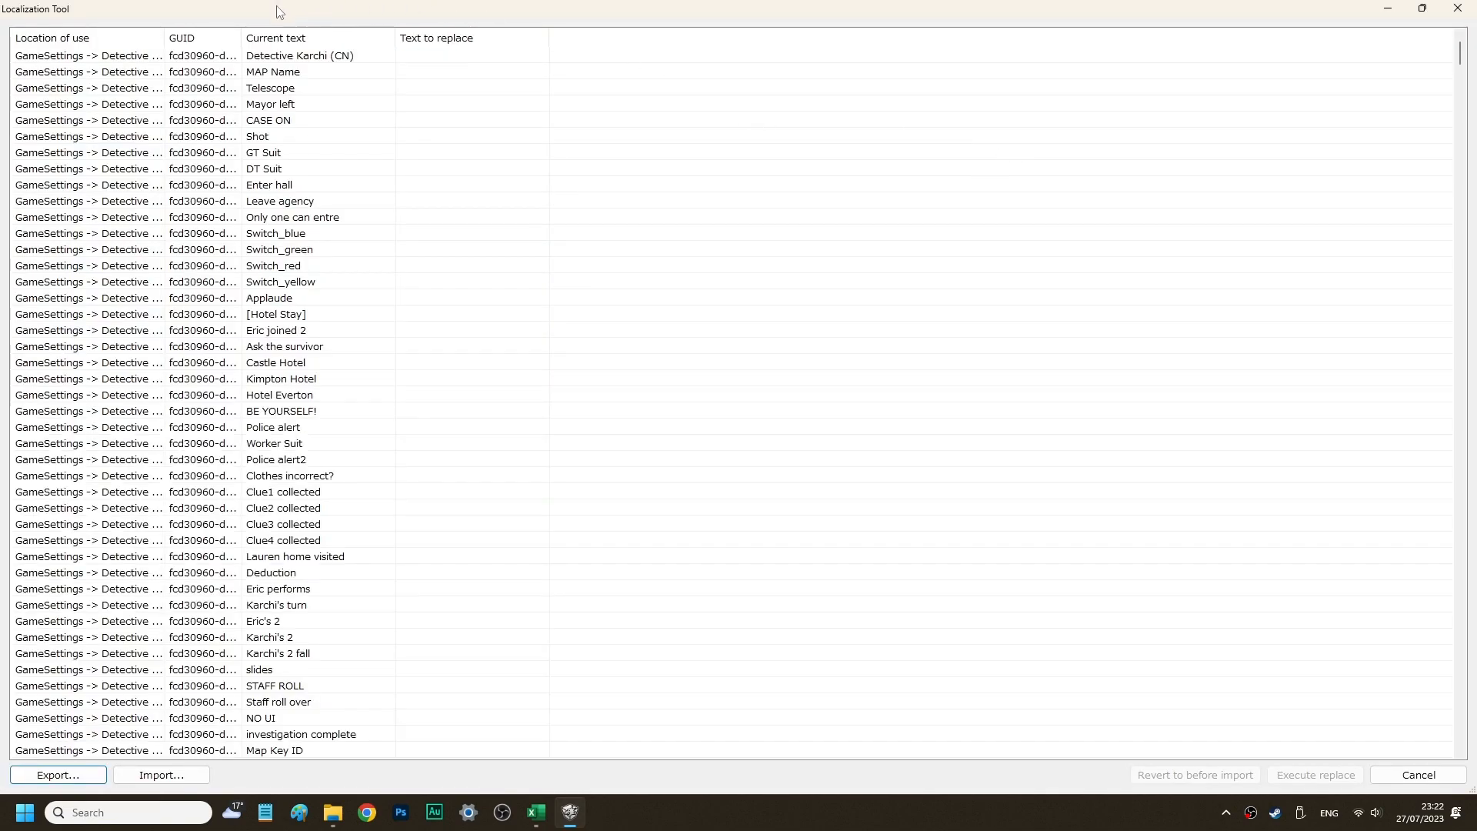
{"action": "scroll", "coordinate": [1439, 119], "scroll_direction": "down", "scroll_amount": 4}
{"action": "left_click_drag", "start_coordinate": [1459, 60], "coordinate": [1421, 52]}
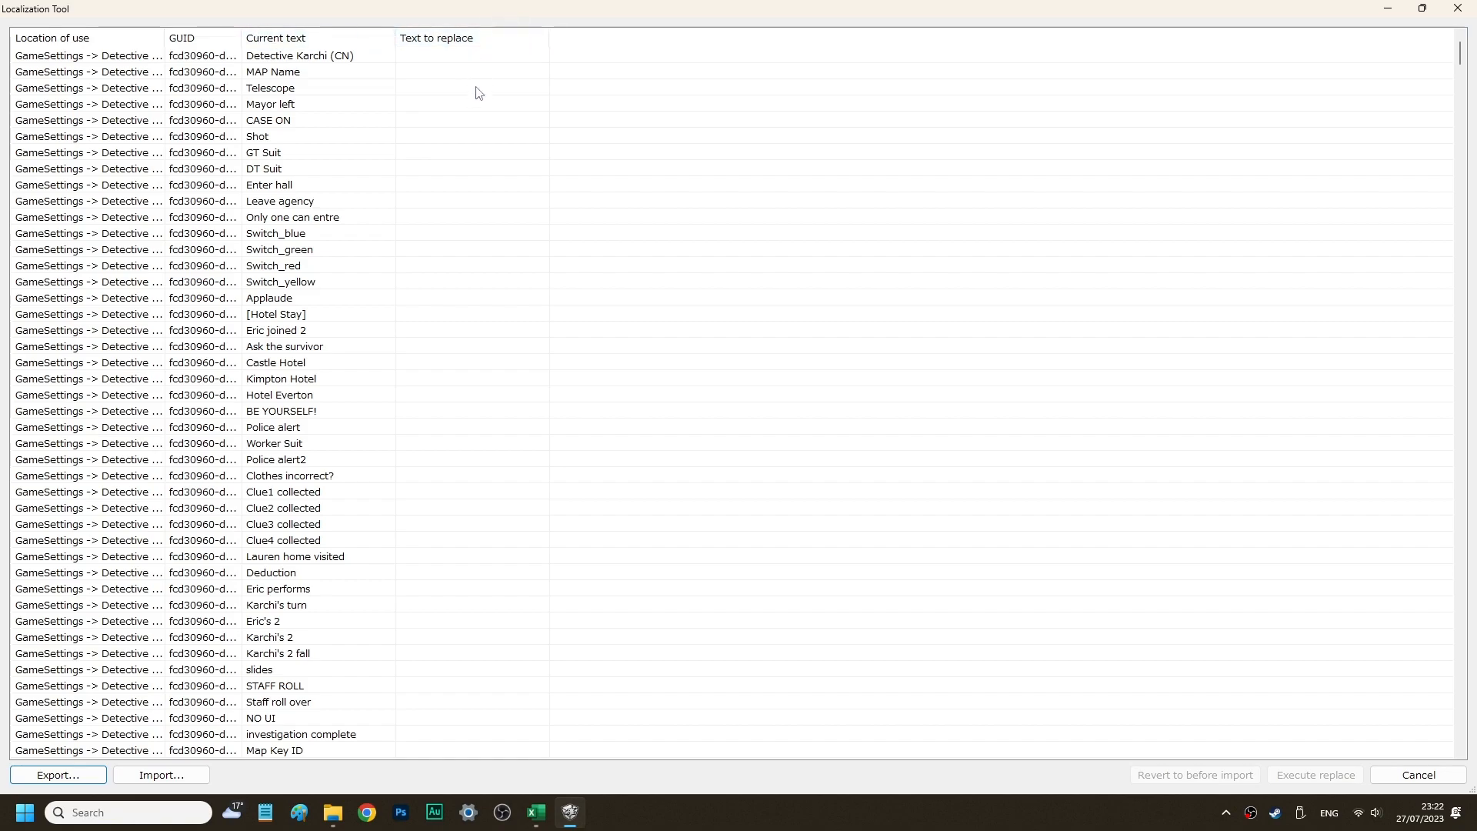
Switch to the Simplified Chinese keyboard and enter 侦探卡奇 as the replacement text for Detective Karchi (CN)
{"action": "double_click", "coordinate": [439, 56]}
{"action": "left_click", "coordinate": [1329, 815]}
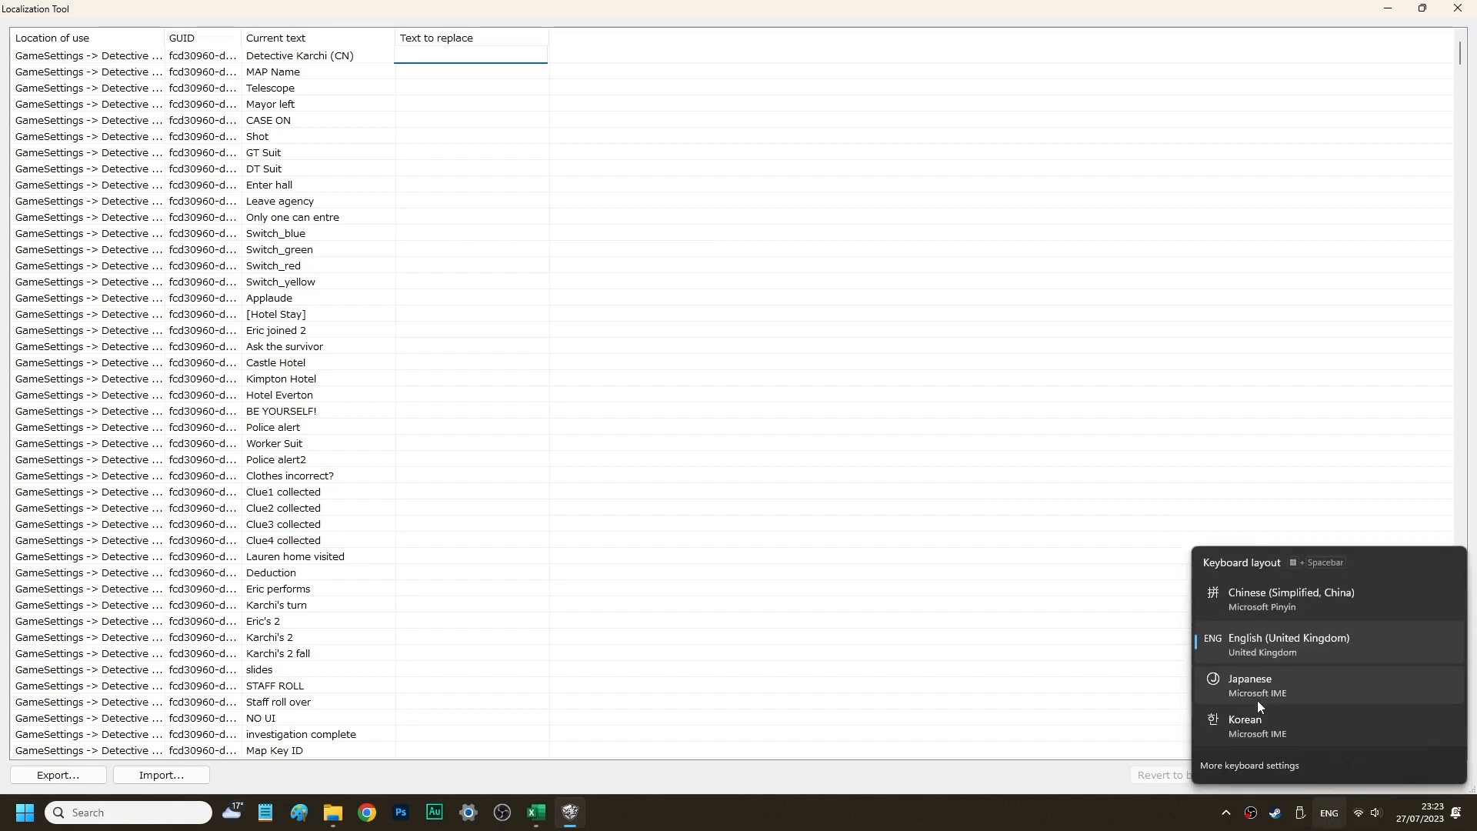
{"action": "left_click", "coordinate": [1277, 602]}
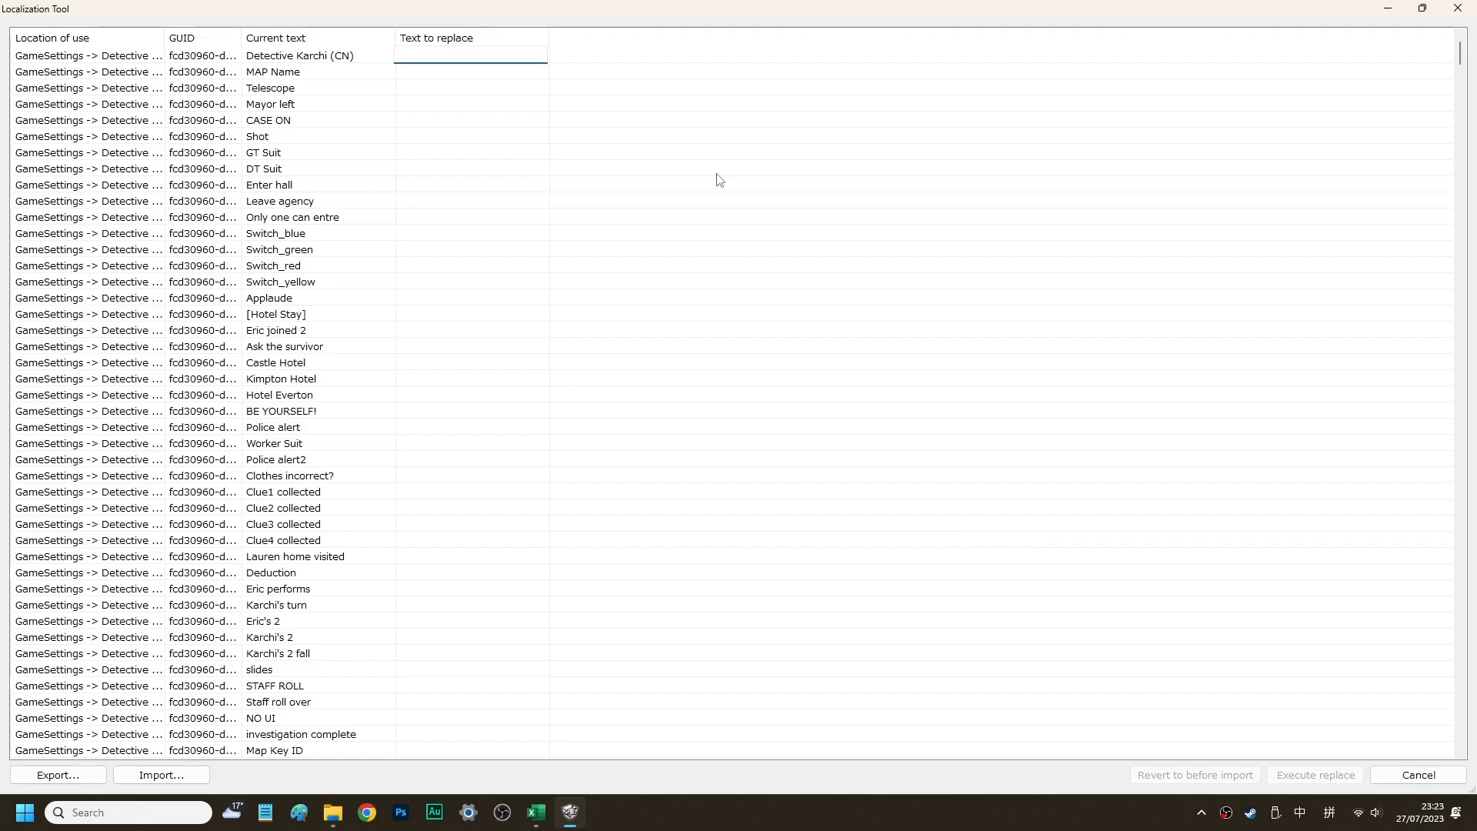
{"action": "type", "text": "侦探卡奇"}
{"action": "key", "text": "Tab"}
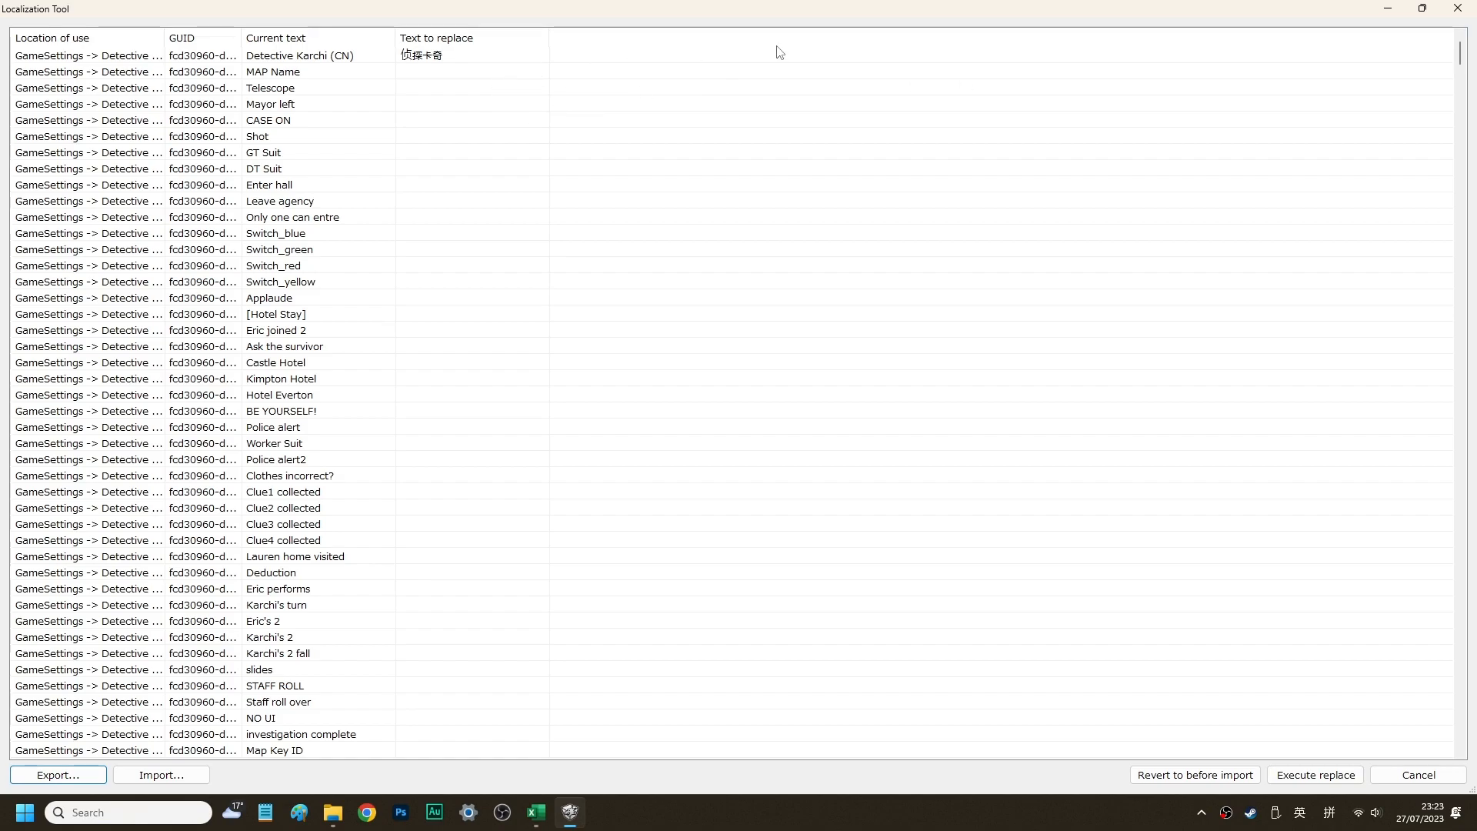
Look through the remaining untranslated entries and close the Localization Tool without executing the replacement
{"action": "left_click", "coordinate": [410, 250]}
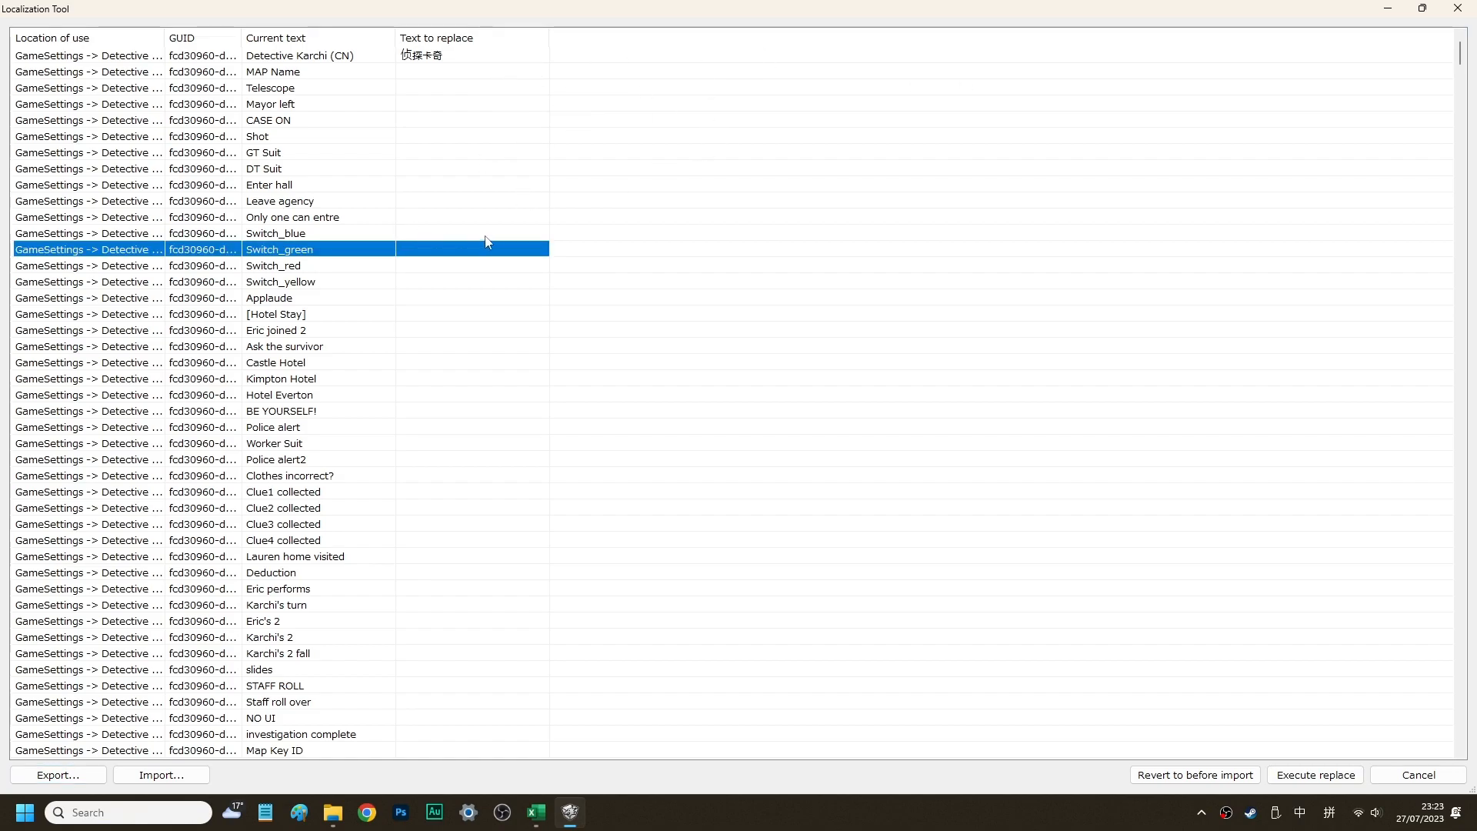
{"action": "left_click", "coordinate": [506, 203]}
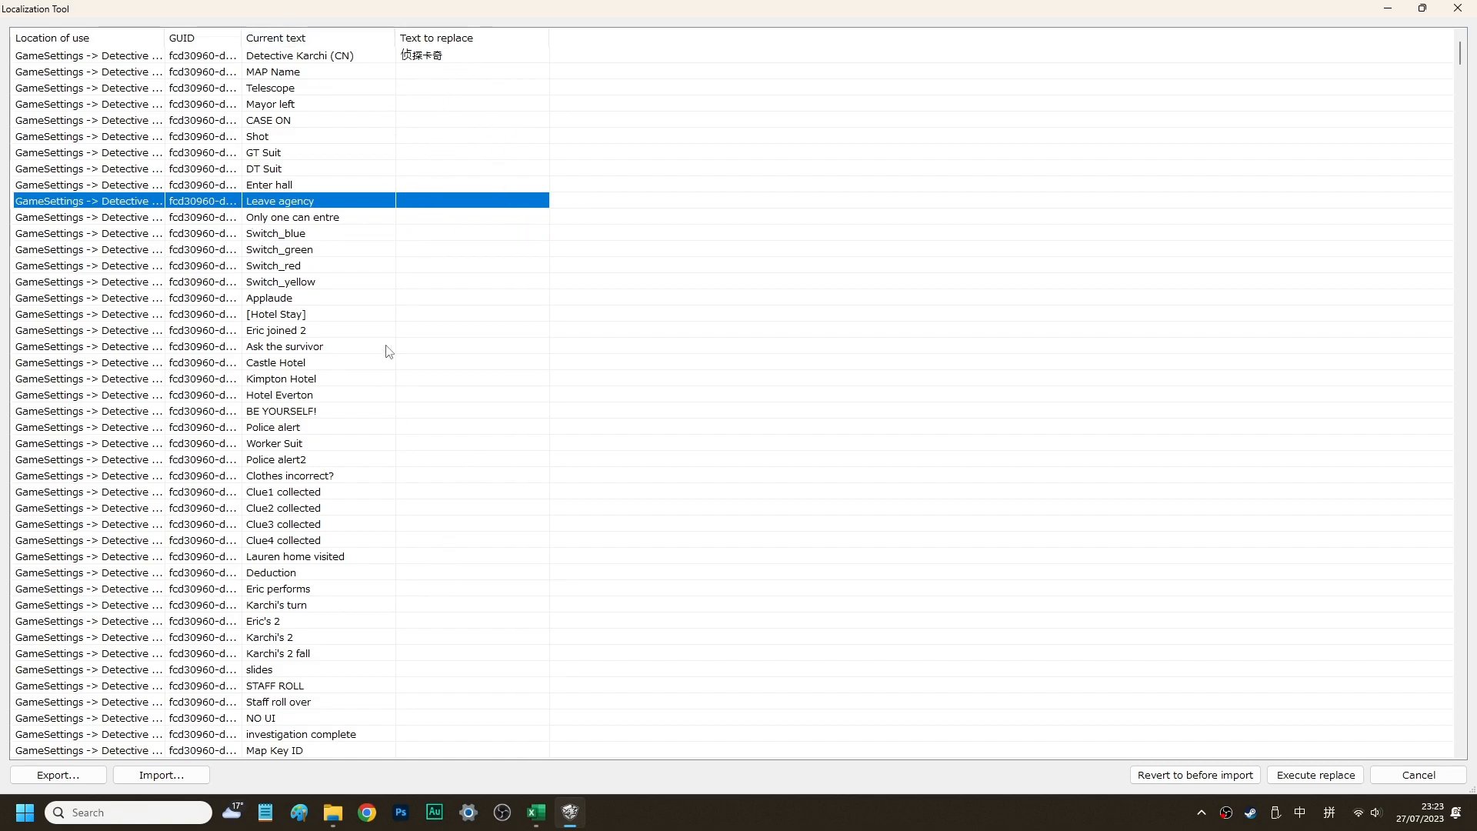
{"action": "scroll", "coordinate": [488, 355], "scroll_direction": "down", "scroll_amount": 20}
{"action": "scroll", "coordinate": [486, 348], "scroll_direction": "up", "scroll_amount": 19}
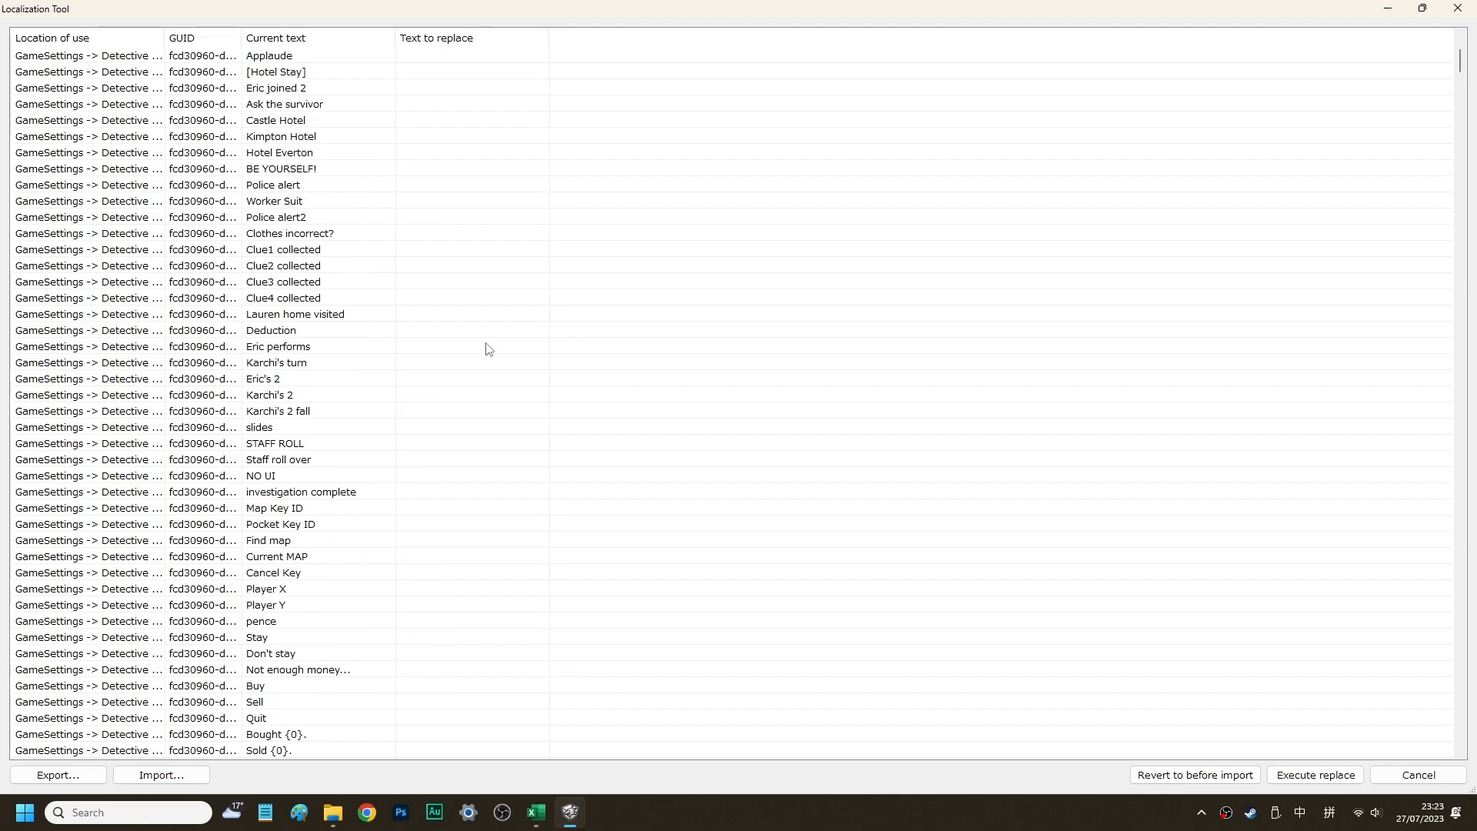
{"action": "scroll", "coordinate": [486, 348], "scroll_direction": "up", "scroll_amount": 5}
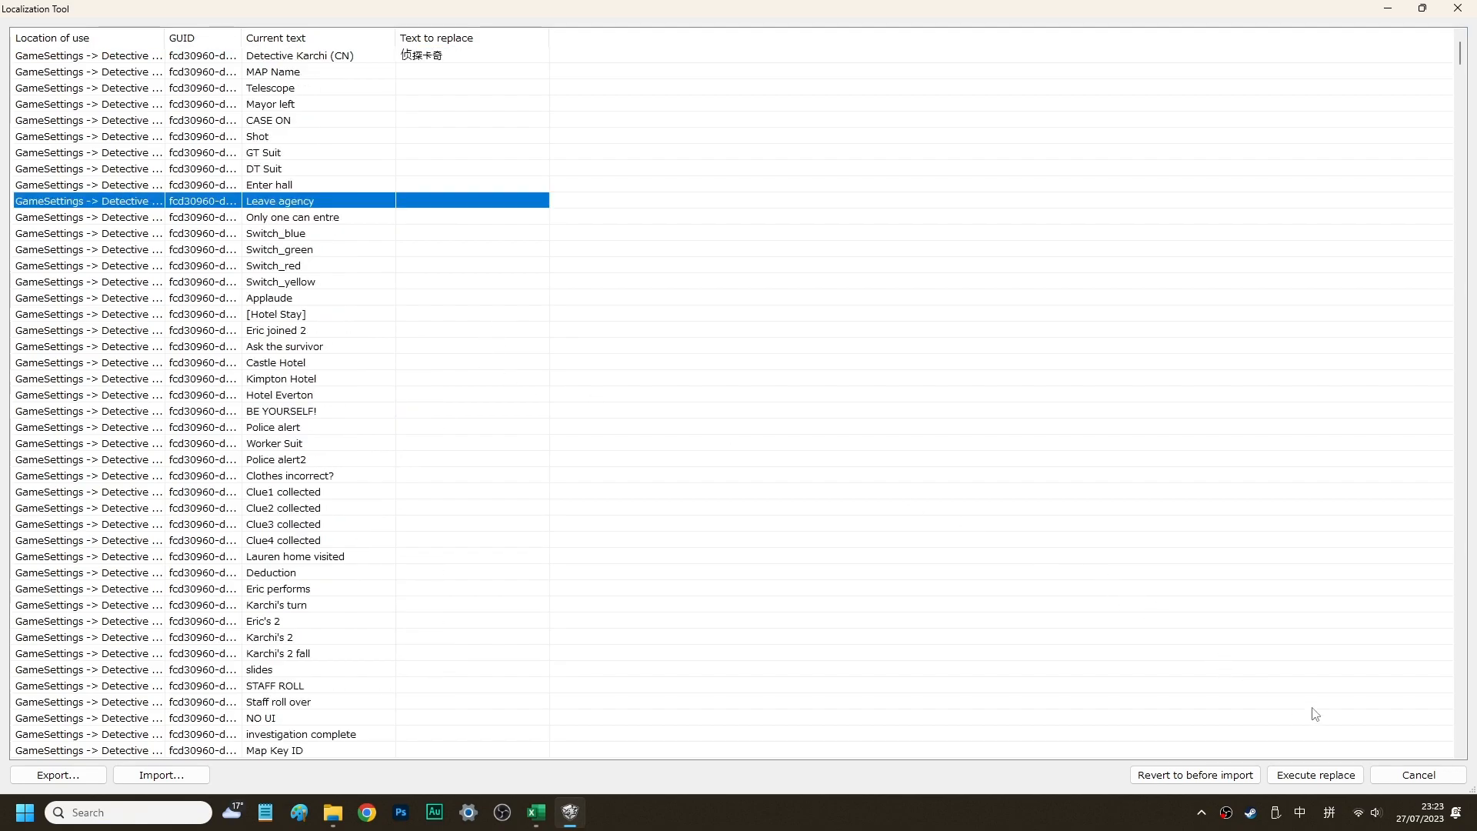
{"action": "left_click", "coordinate": [1450, 10]}
Reopen the Localization Tool and bring up the export of the text list as localize.csv on the Desktop
{"action": "left_click", "coordinate": [740, 344]}
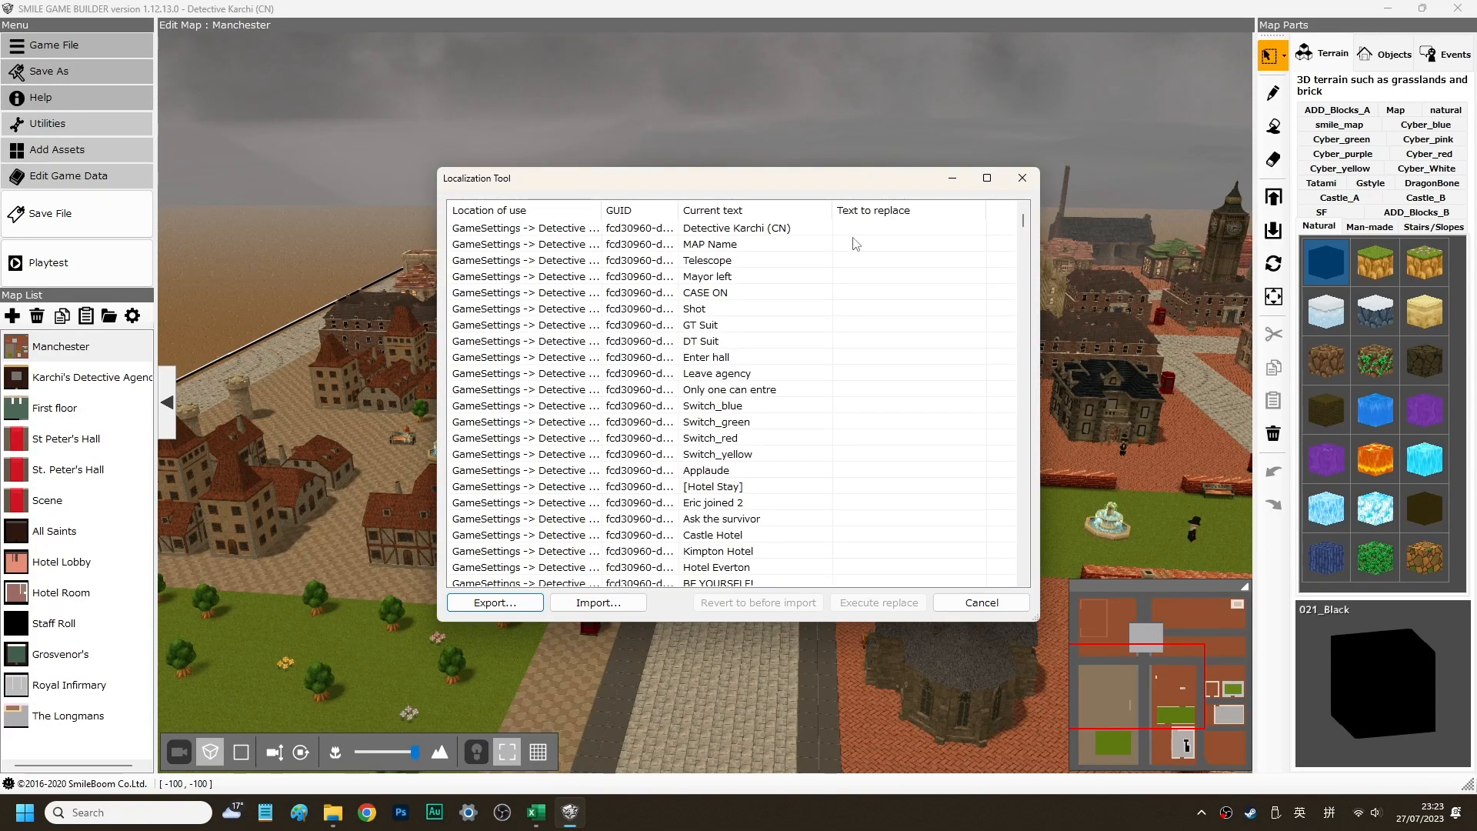
{"action": "left_click", "coordinate": [913, 230]}
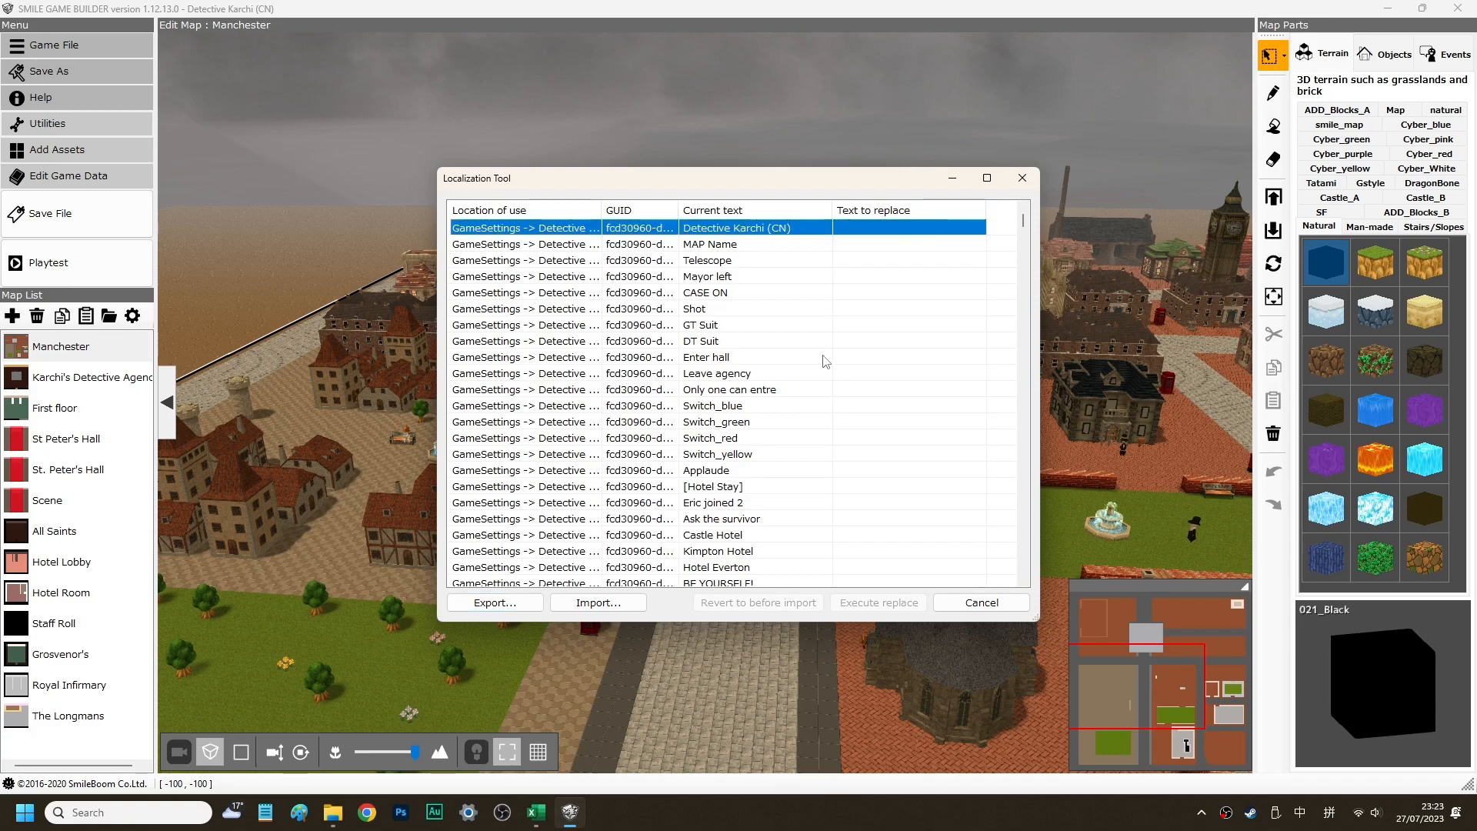
{"action": "left_click", "coordinate": [988, 178]}
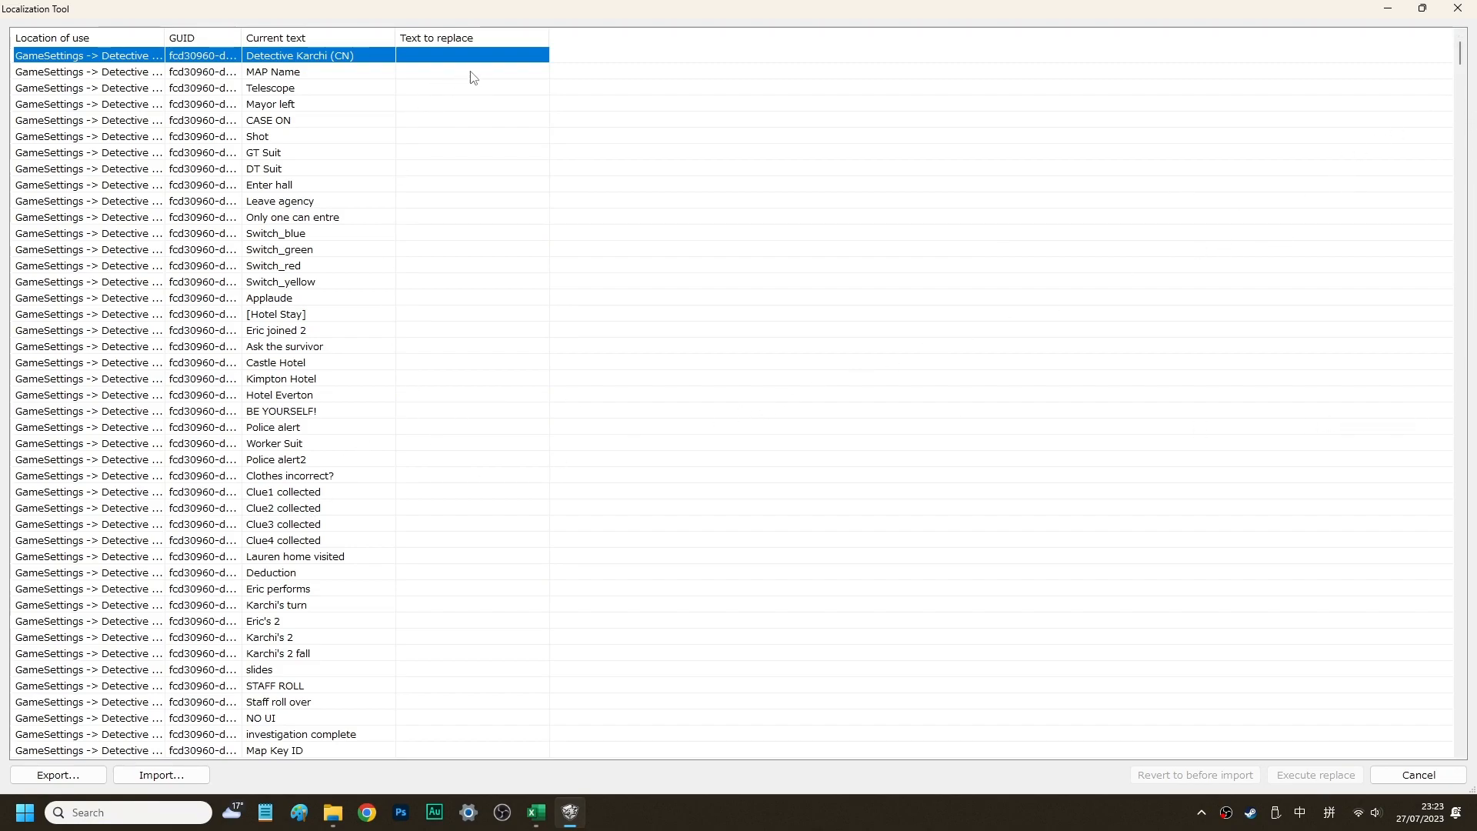
{"action": "left_click", "coordinate": [58, 775]}
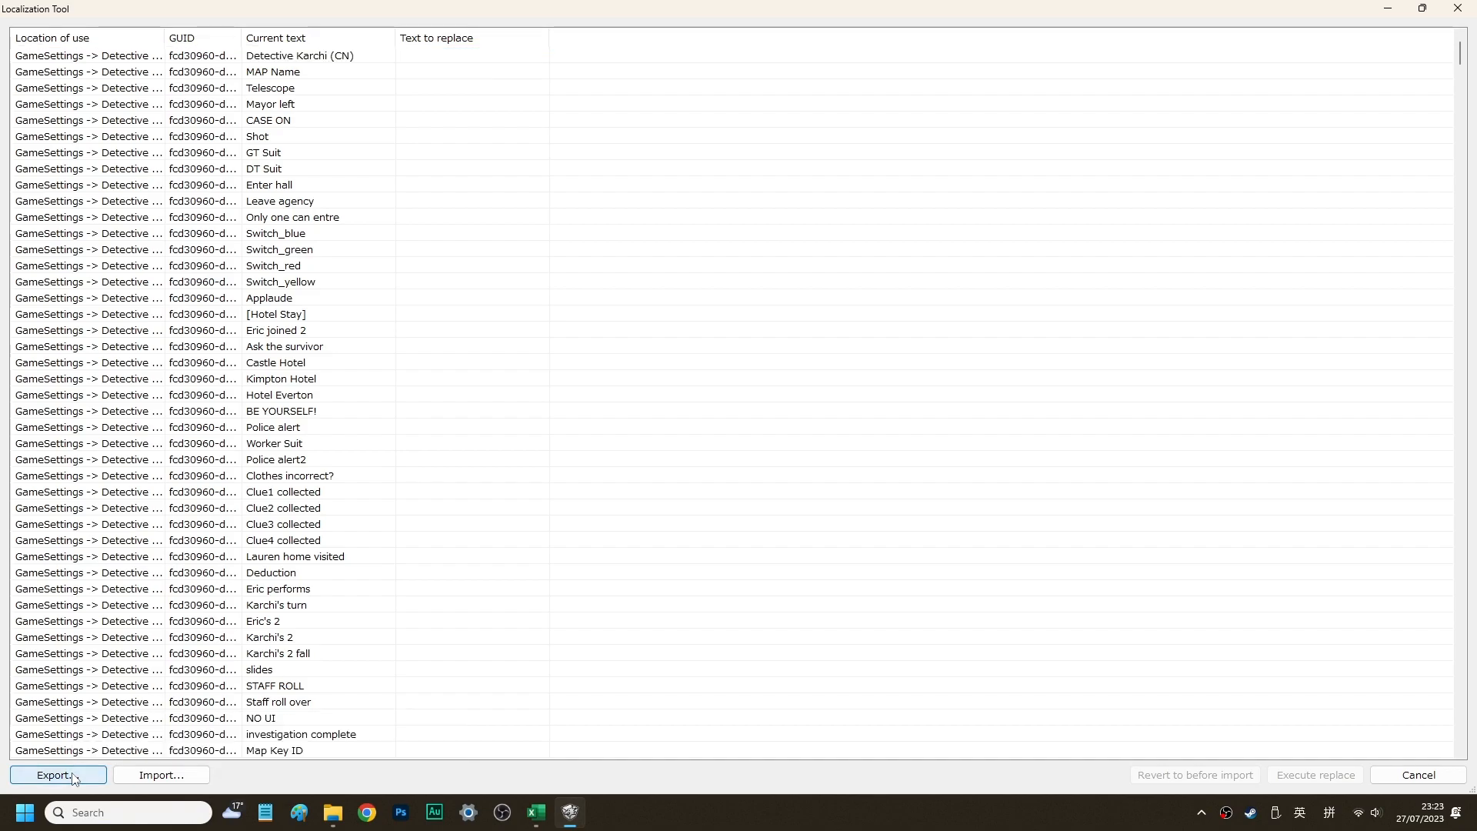
{"action": "left_click_drag", "start_coordinate": [495, 36], "coordinate": [1054, 229]}
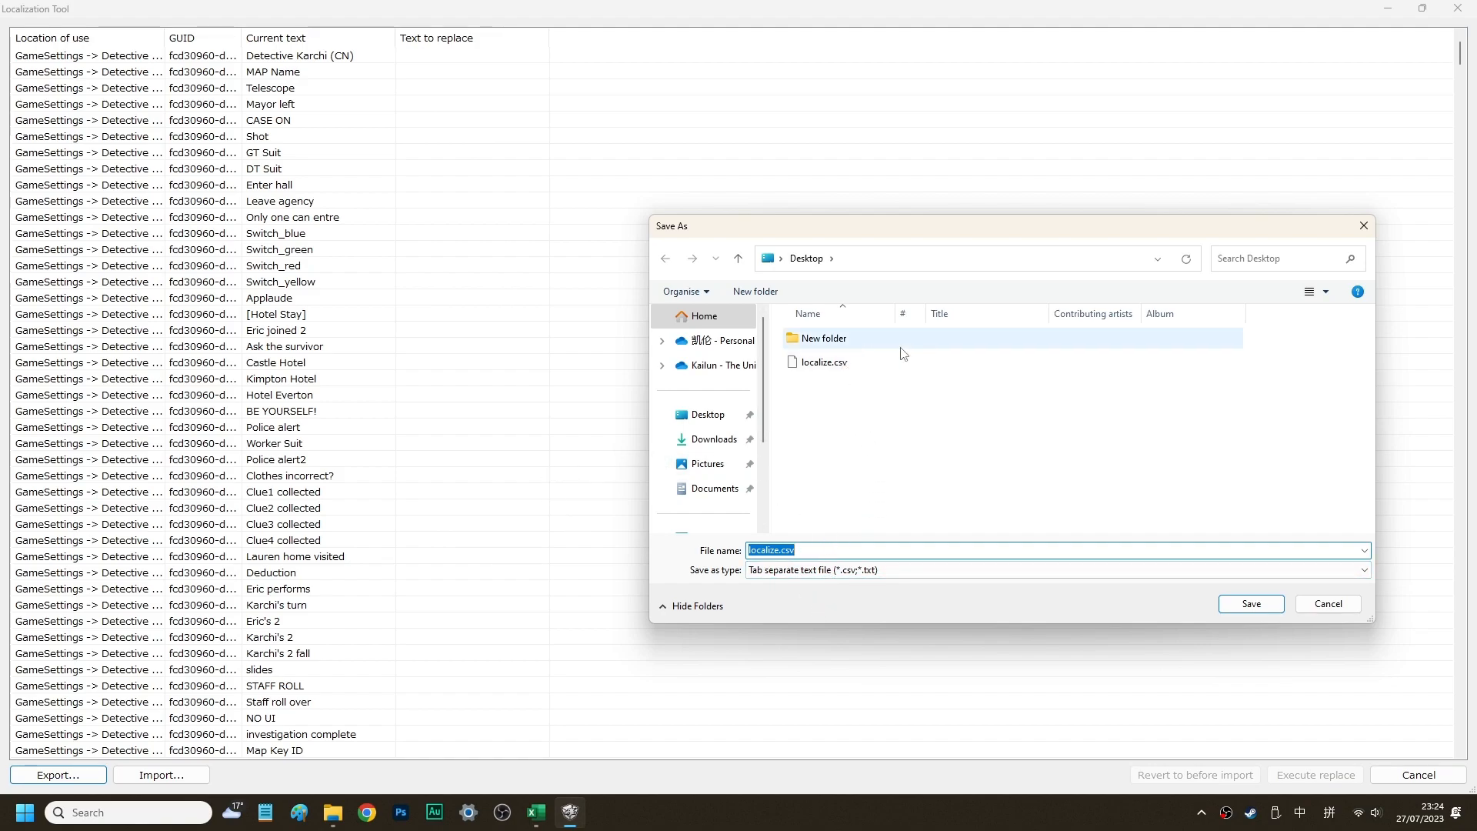
Show the desktop and open localize.csv in Excel
{"action": "key", "text": "super+d"}
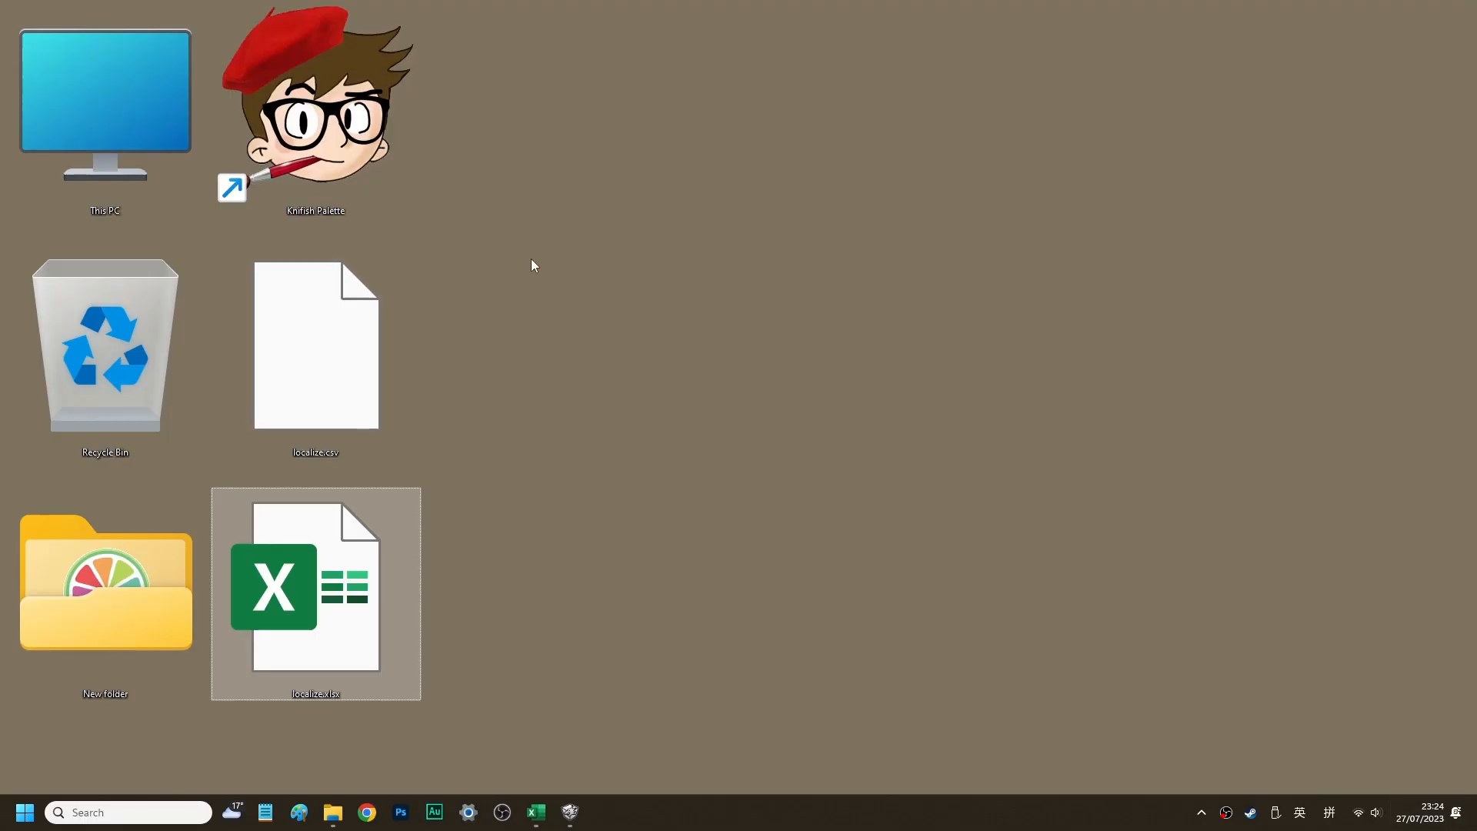
{"action": "left_click", "coordinate": [331, 387]}
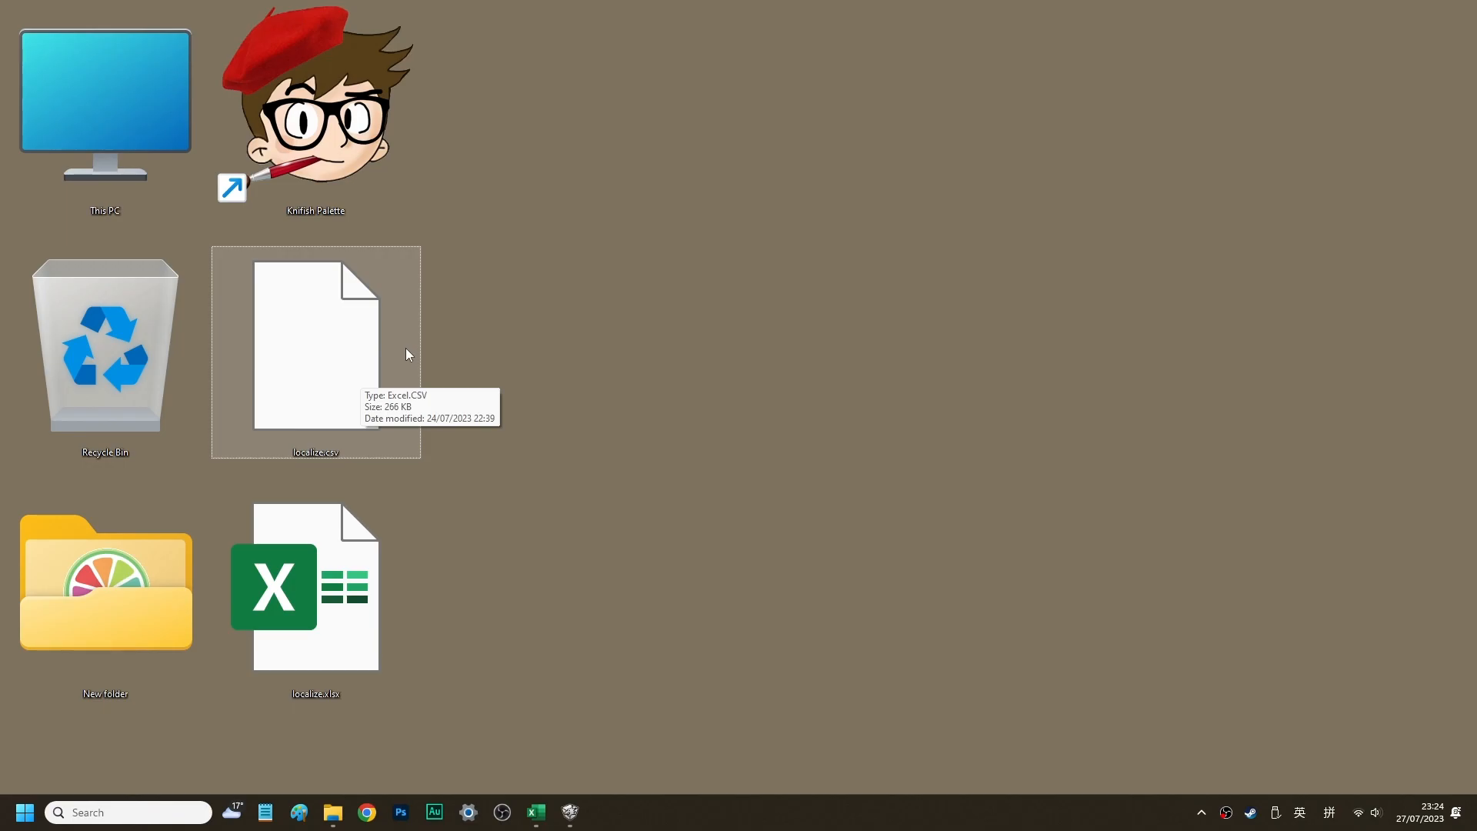
{"action": "left_click", "coordinate": [536, 818]}
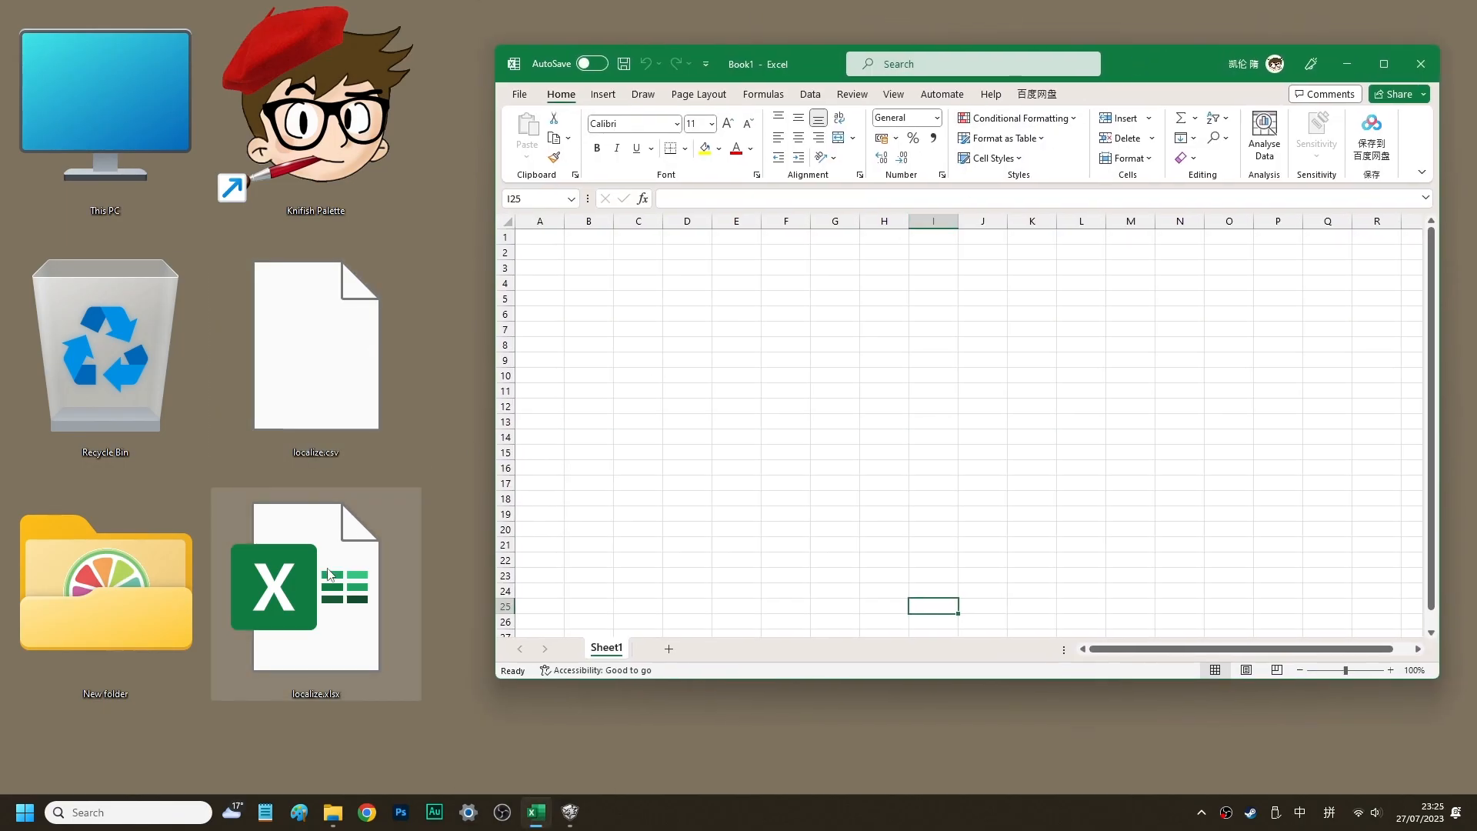
{"action": "left_click_drag", "start_coordinate": [323, 408], "coordinate": [735, 378]}
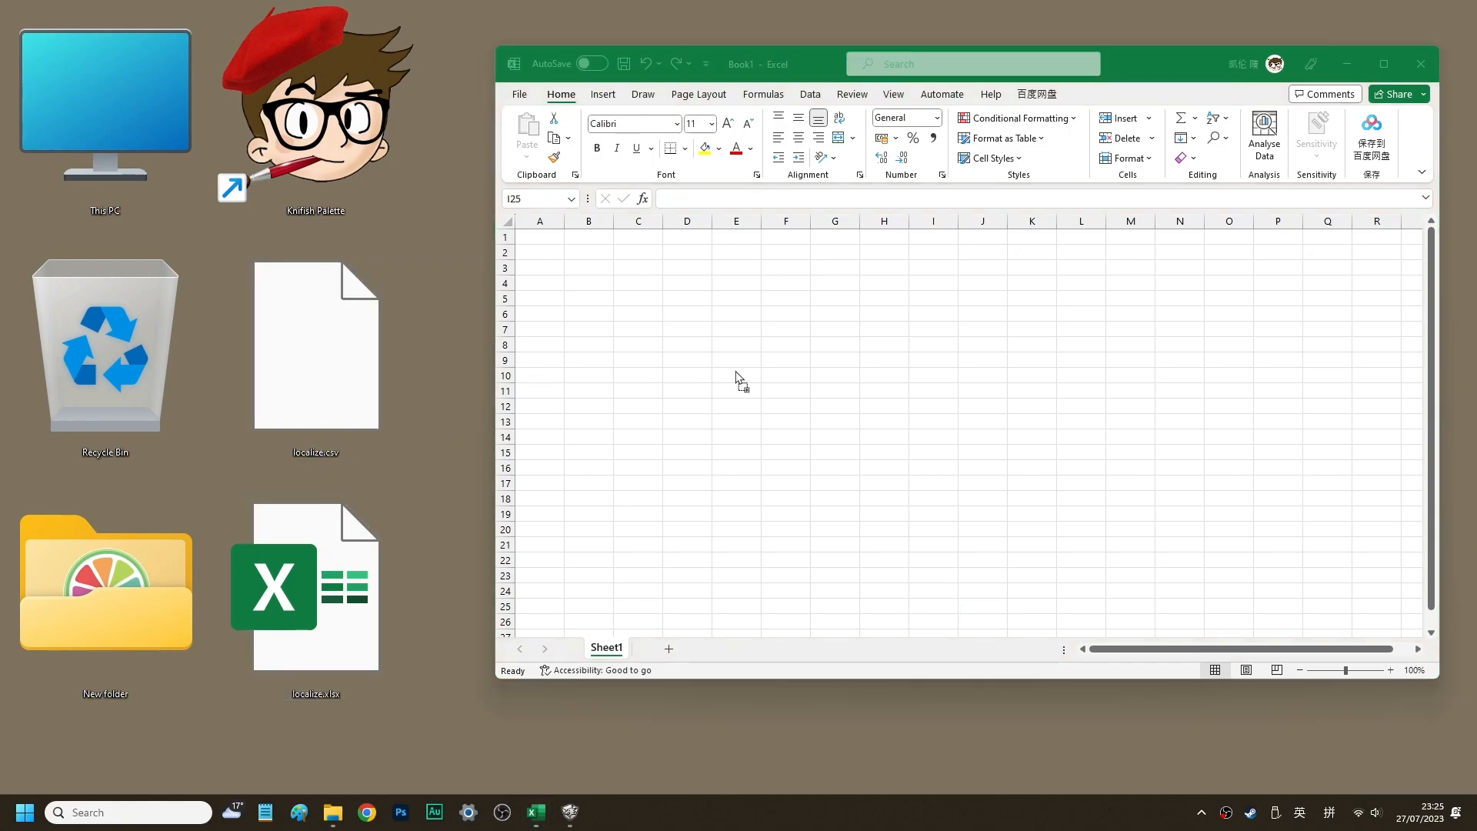
{"action": "left_click_drag", "start_coordinate": [735, 379], "coordinate": [732, 370]}
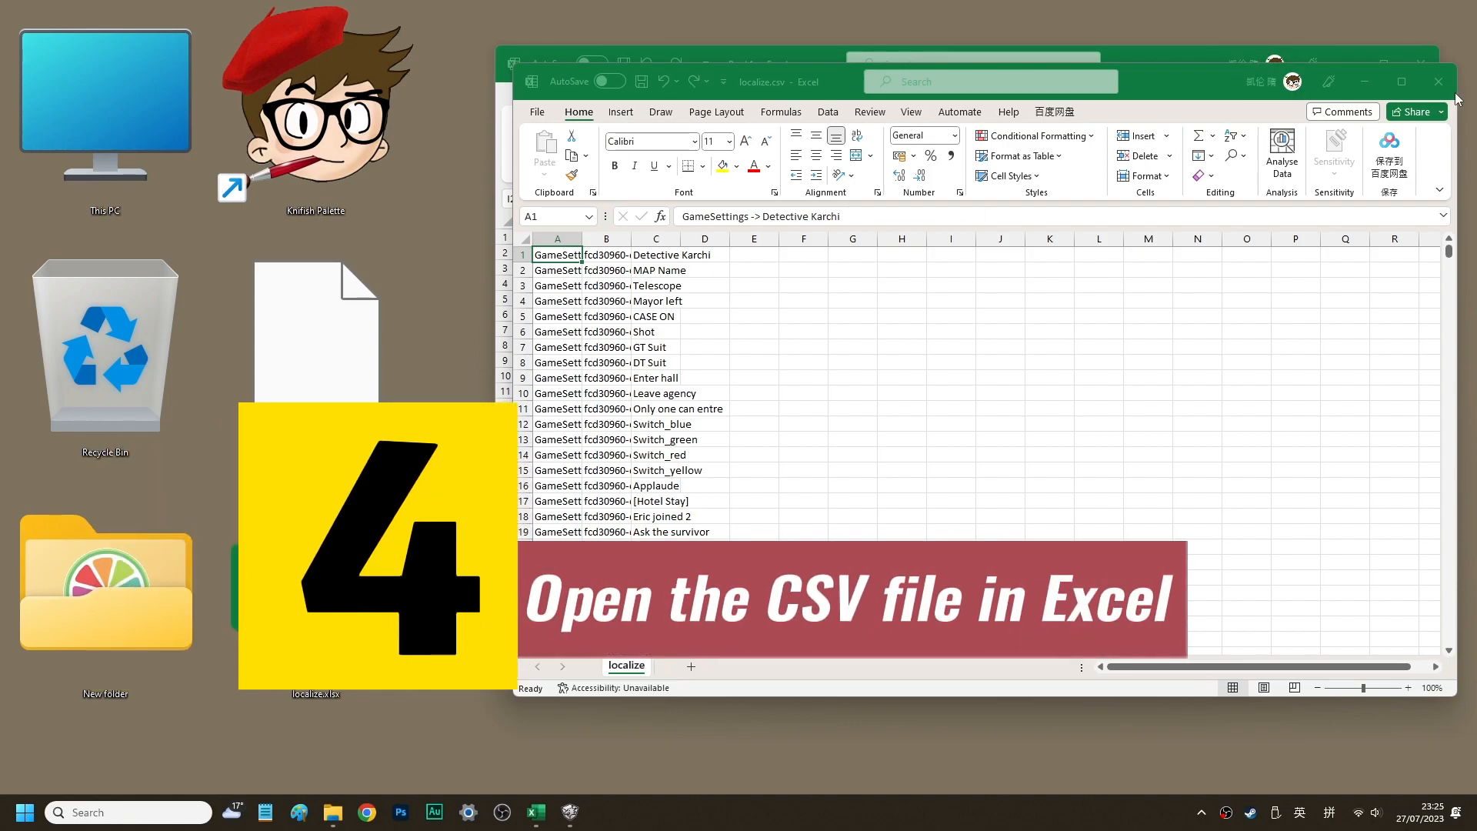
Maximize the localize.csv workbook and examine columns A to D from the first rows down to the script texts
{"action": "left_click", "coordinate": [1402, 81]}
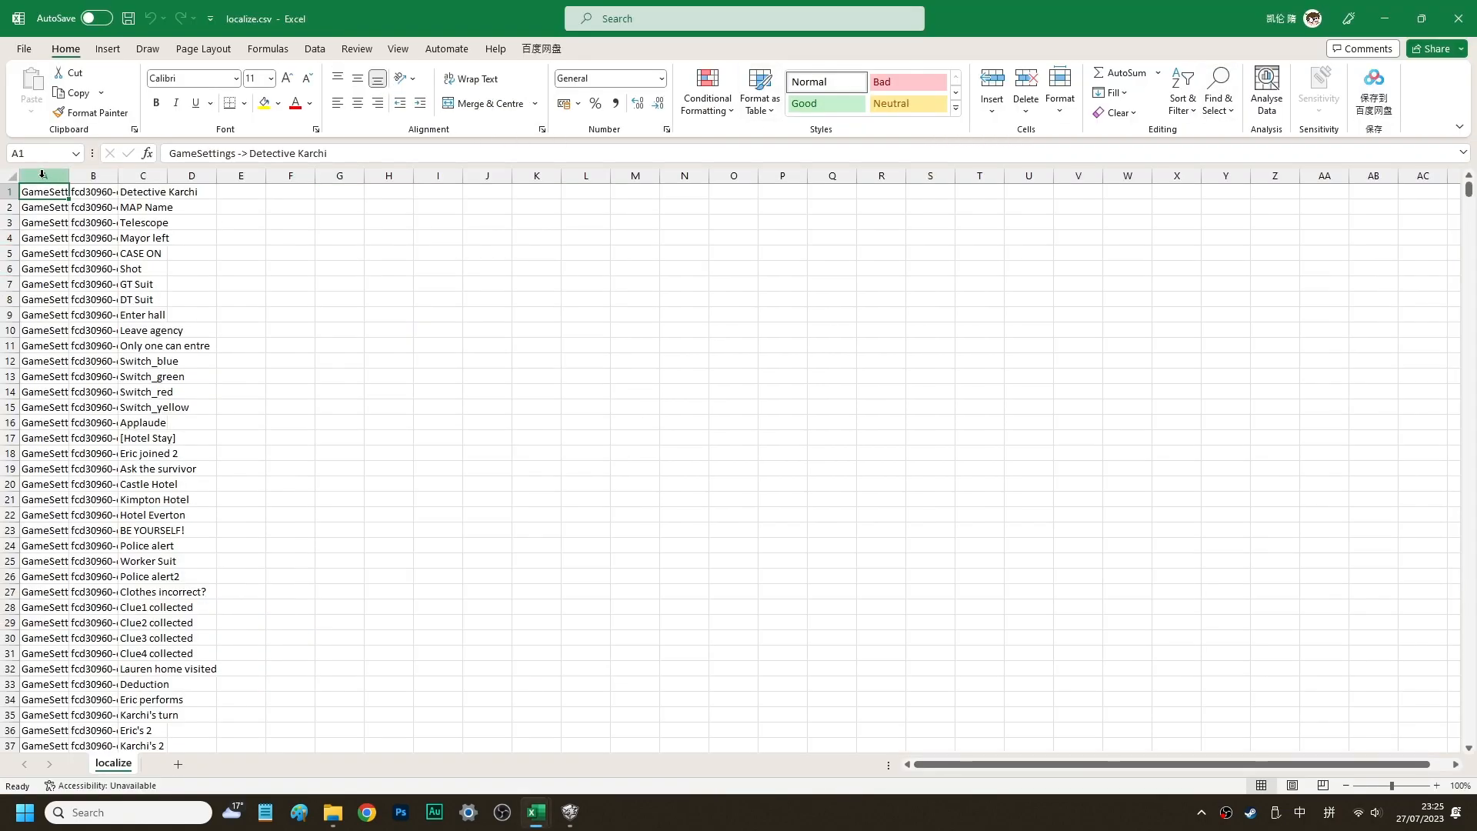
{"action": "left_click_drag", "start_coordinate": [42, 176], "coordinate": [154, 176]}
{"action": "left_click", "coordinate": [200, 191]}
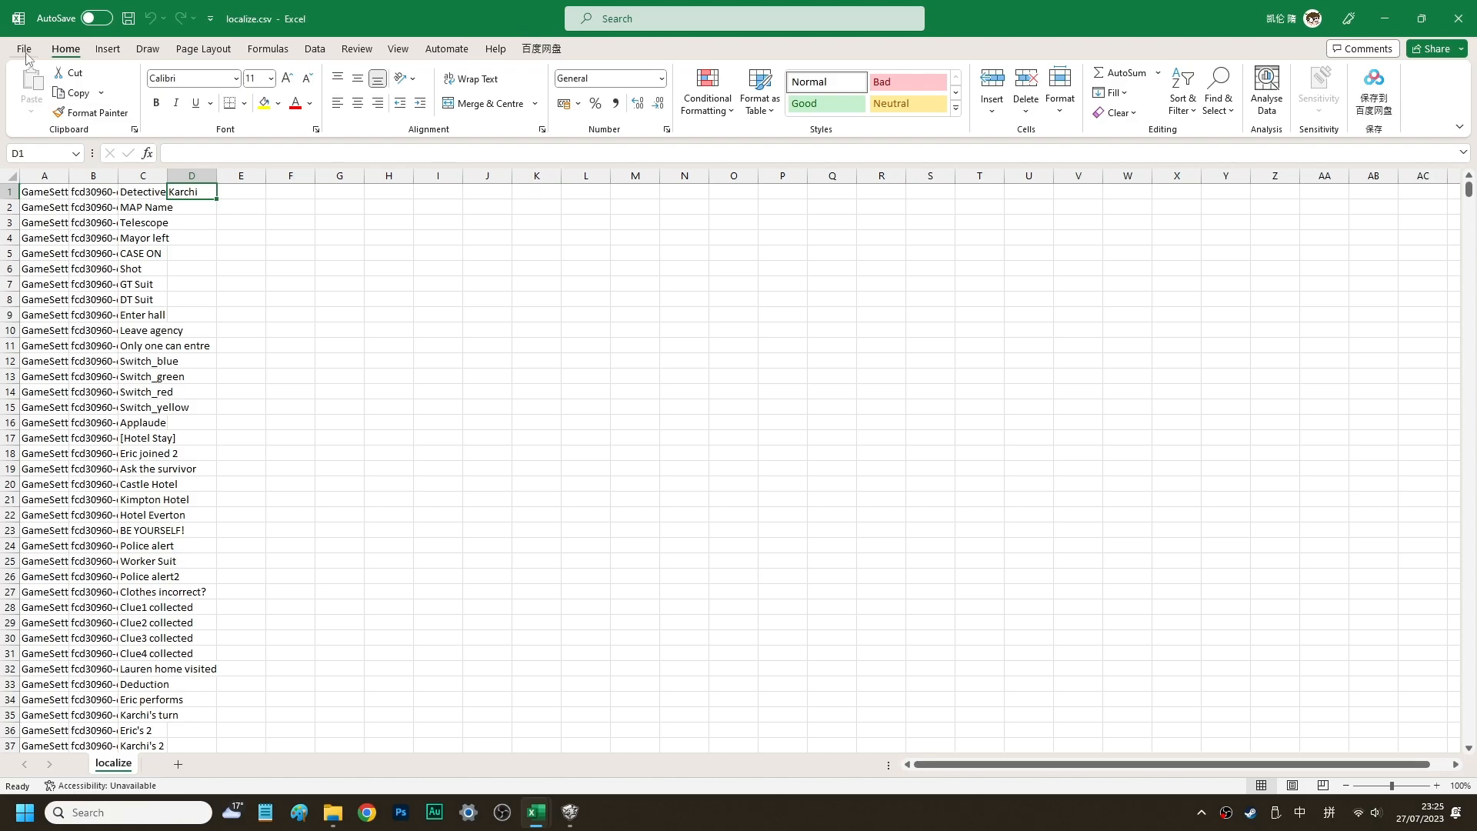
{"action": "left_click_drag", "start_coordinate": [1470, 204], "coordinate": [1476, 773]}
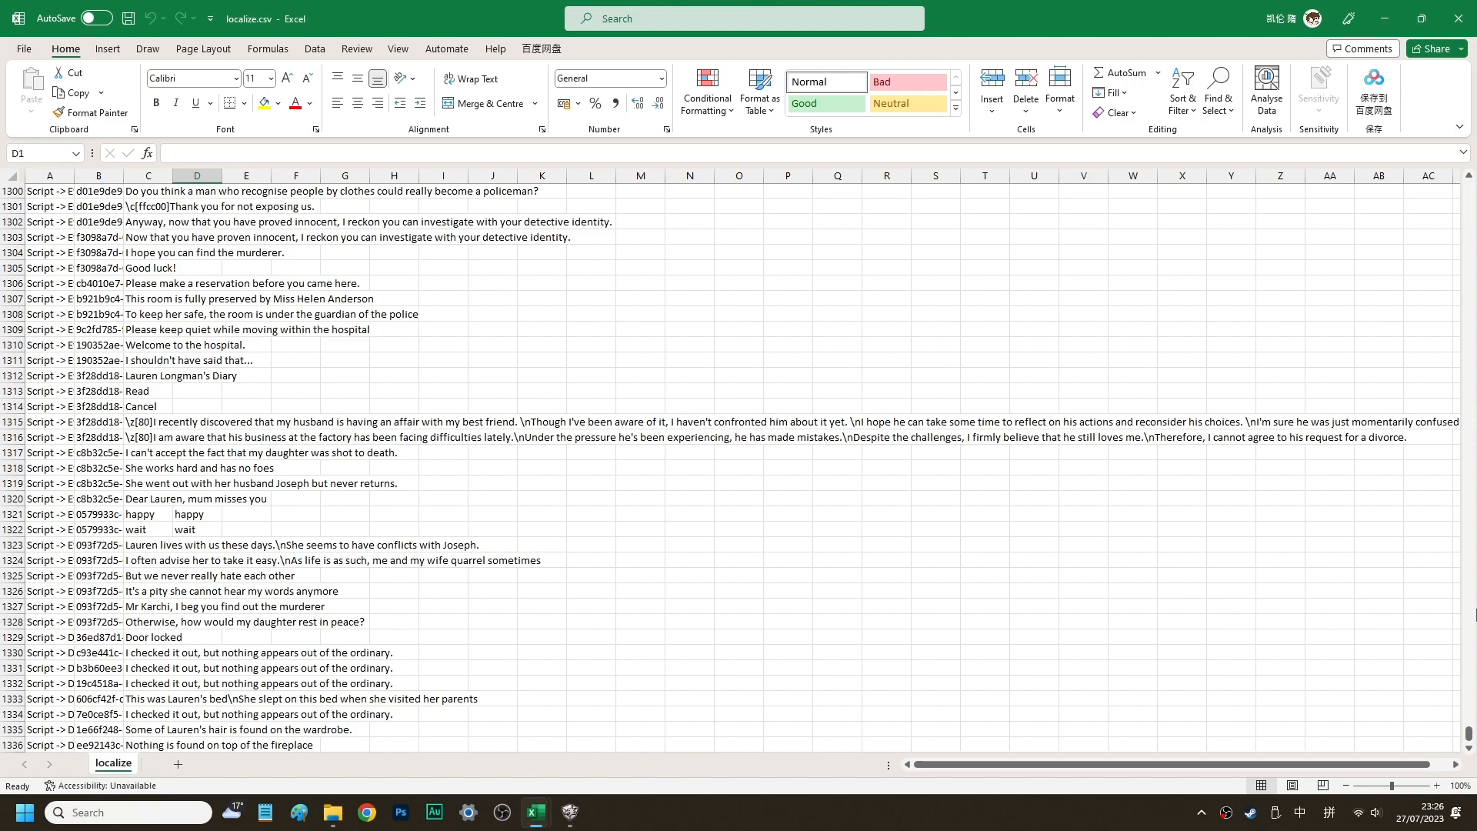
{"action": "left_click_drag", "start_coordinate": [1470, 730], "coordinate": [1476, 38]}
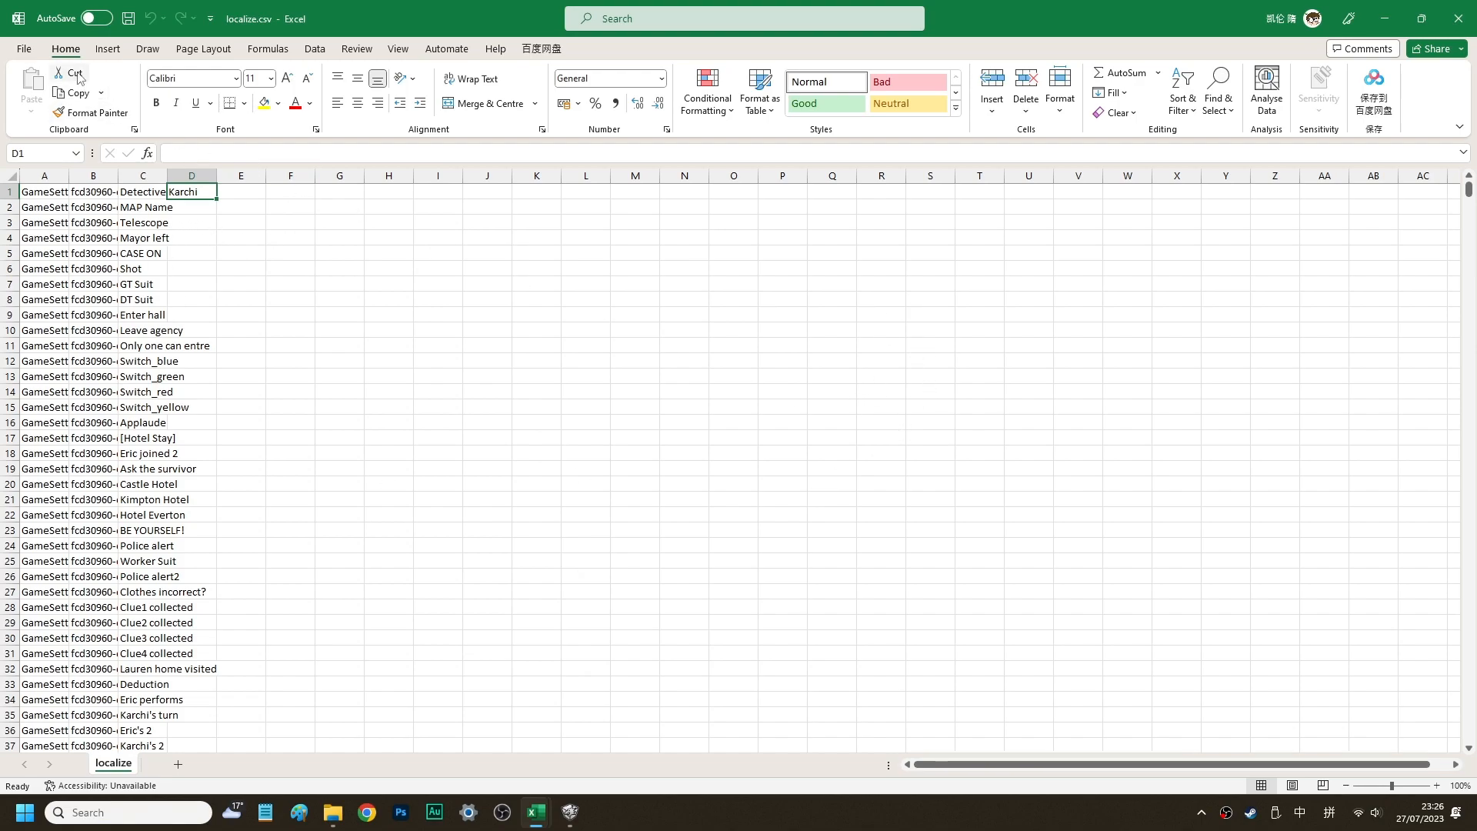
Choose Excel Workbook (*.xlsx) as the format for saving a separate copy of localize.csv on the Desktop
{"action": "left_click", "coordinate": [24, 48]}
{"action": "left_click", "coordinate": [49, 254]}
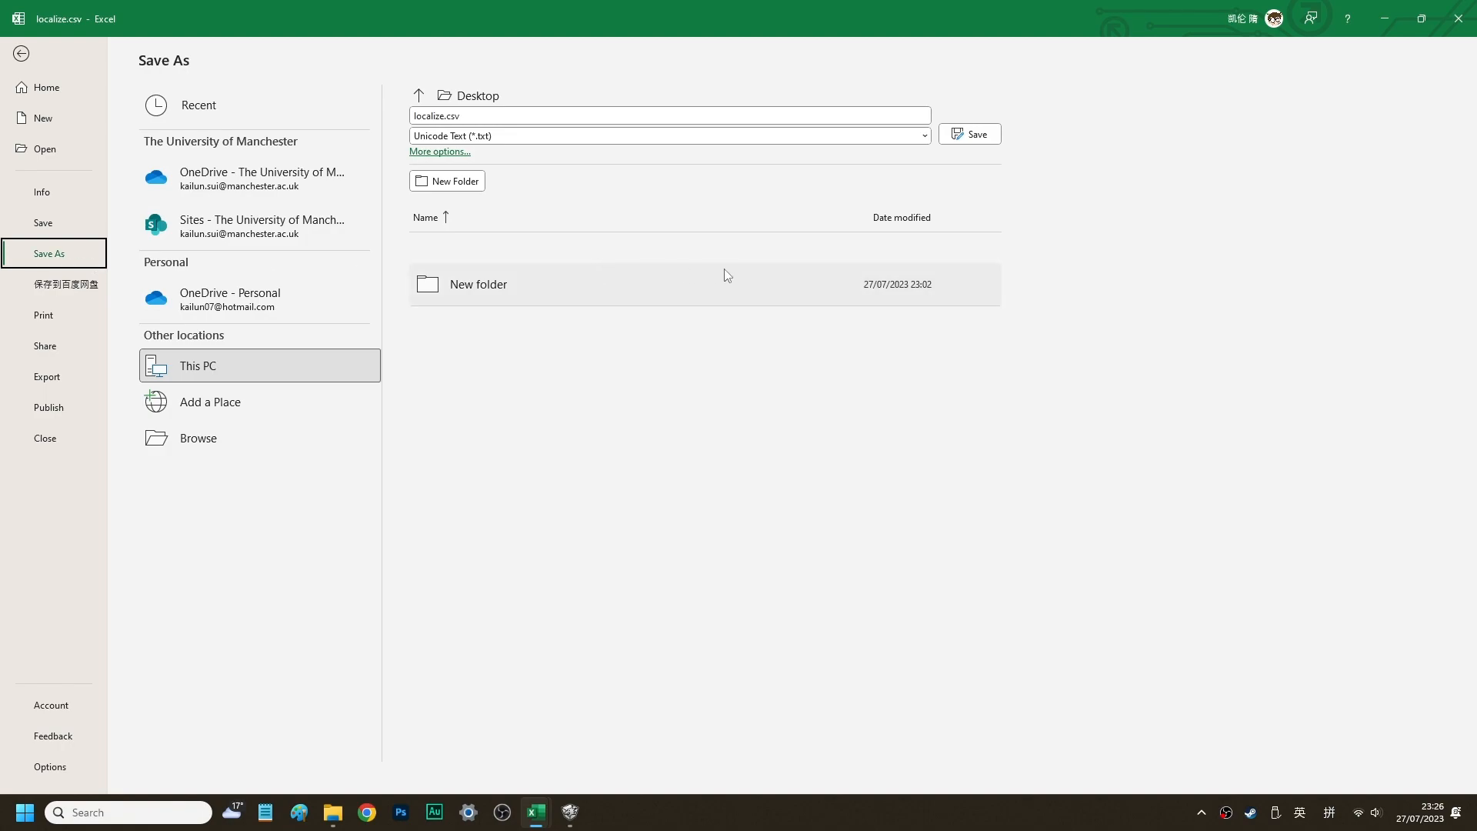
{"action": "left_click", "coordinate": [492, 135]}
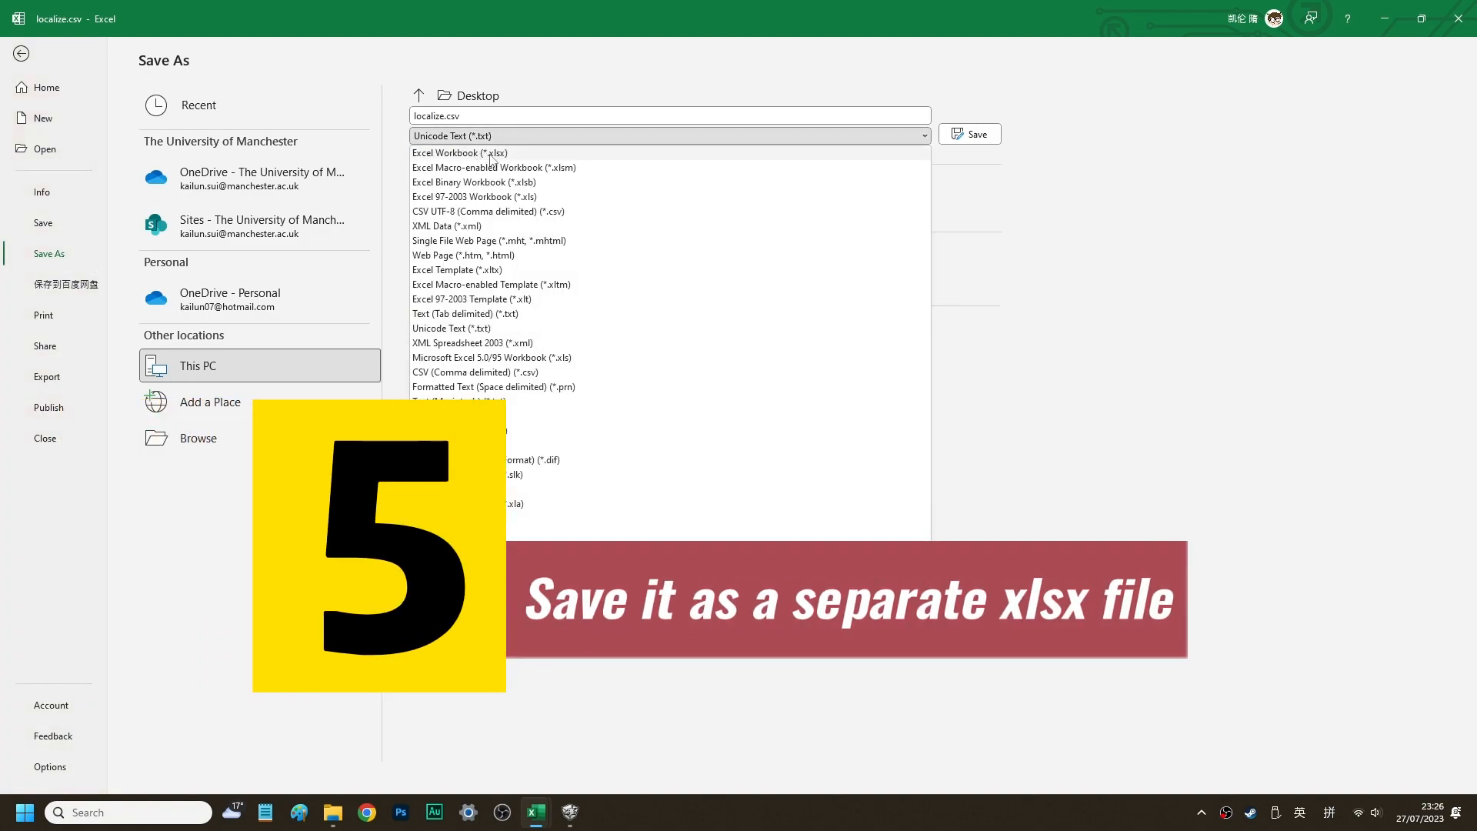
{"action": "left_click", "coordinate": [543, 155]}
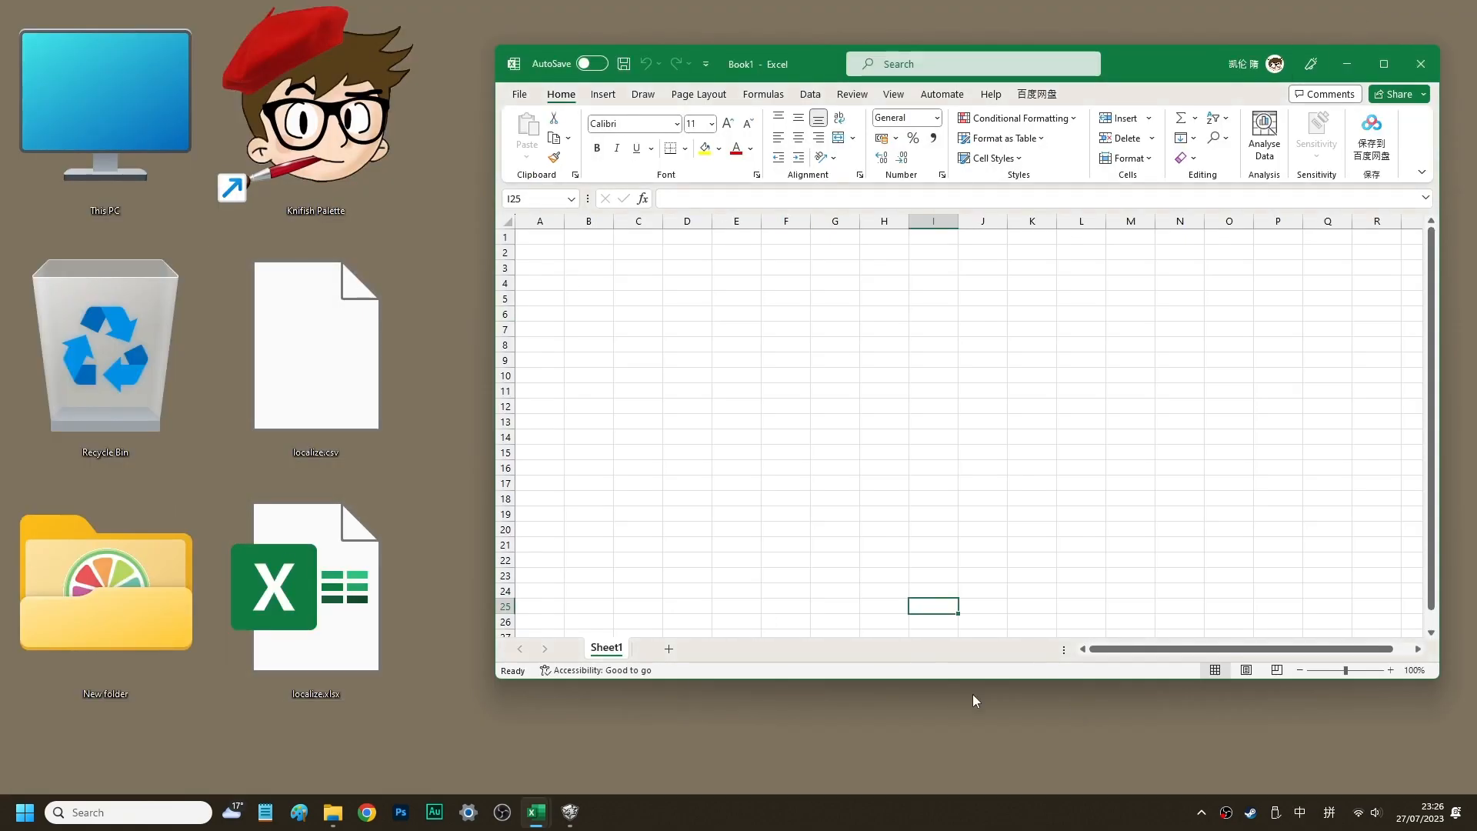
{"action": "left_click", "coordinate": [400, 639]}
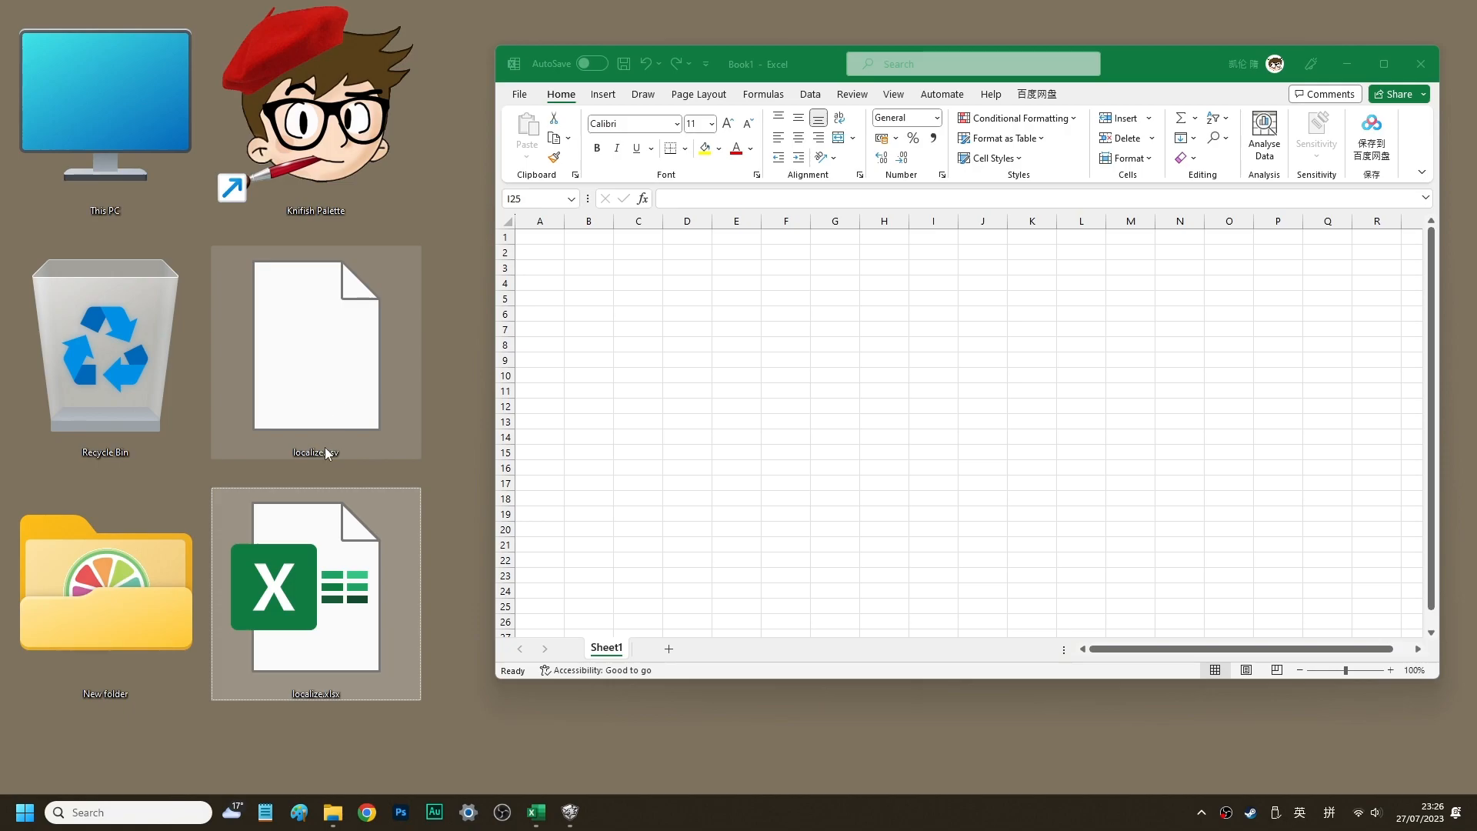
{"action": "left_click", "coordinate": [355, 353]}
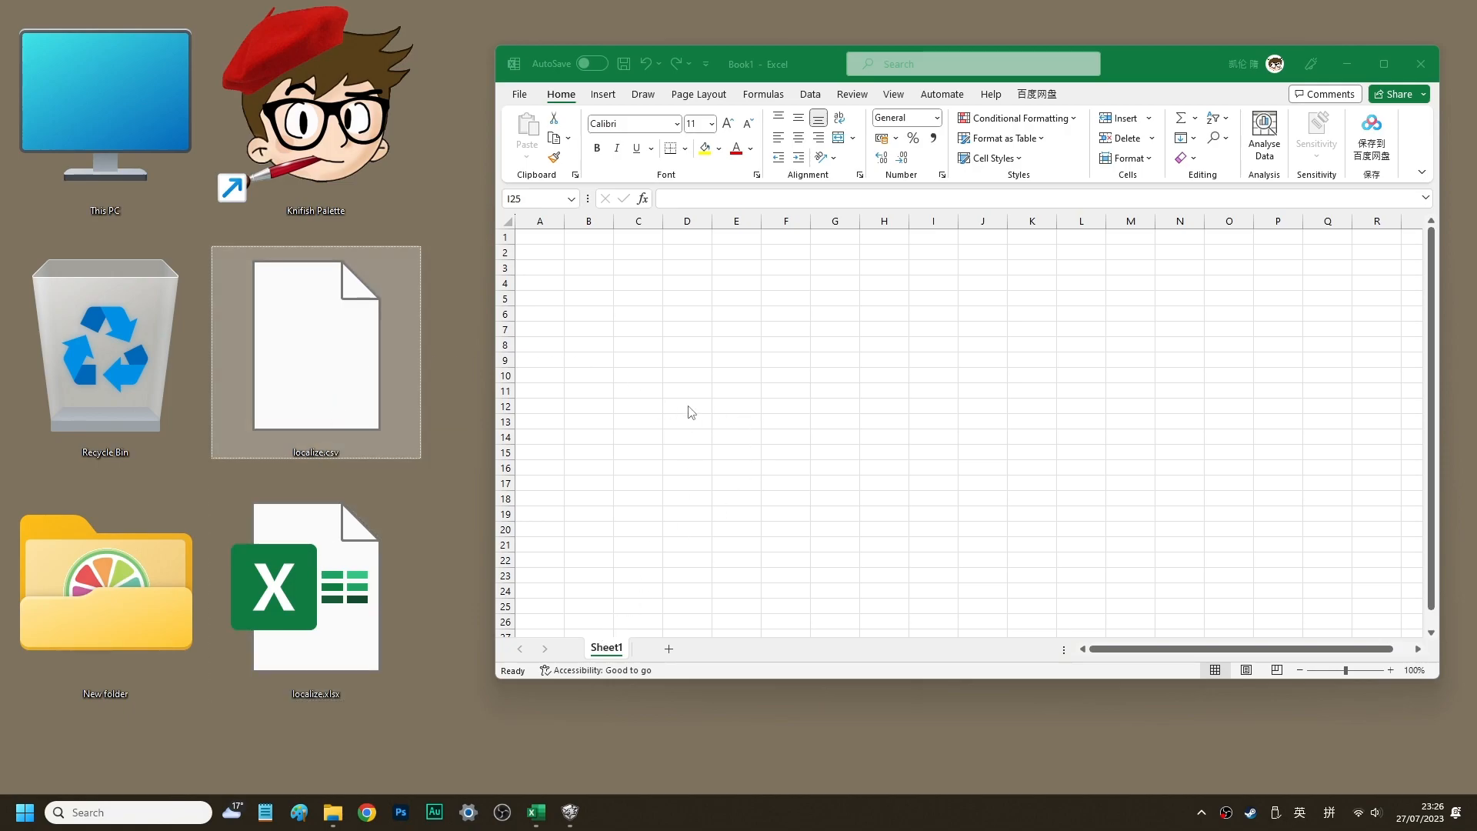
{"action": "mouse_move", "coordinate": [537, 812]}
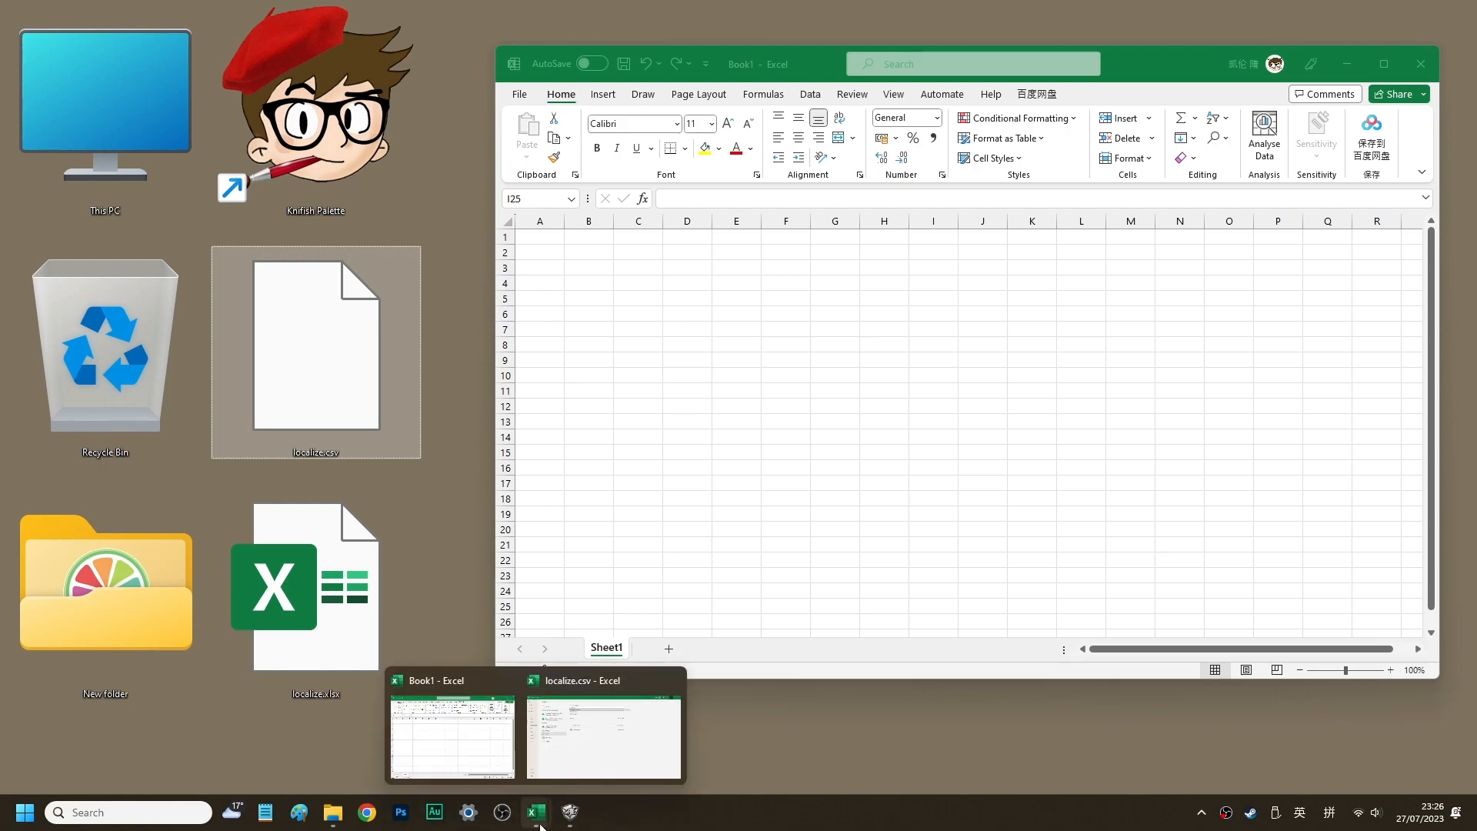
{"action": "left_click", "coordinate": [475, 744]}
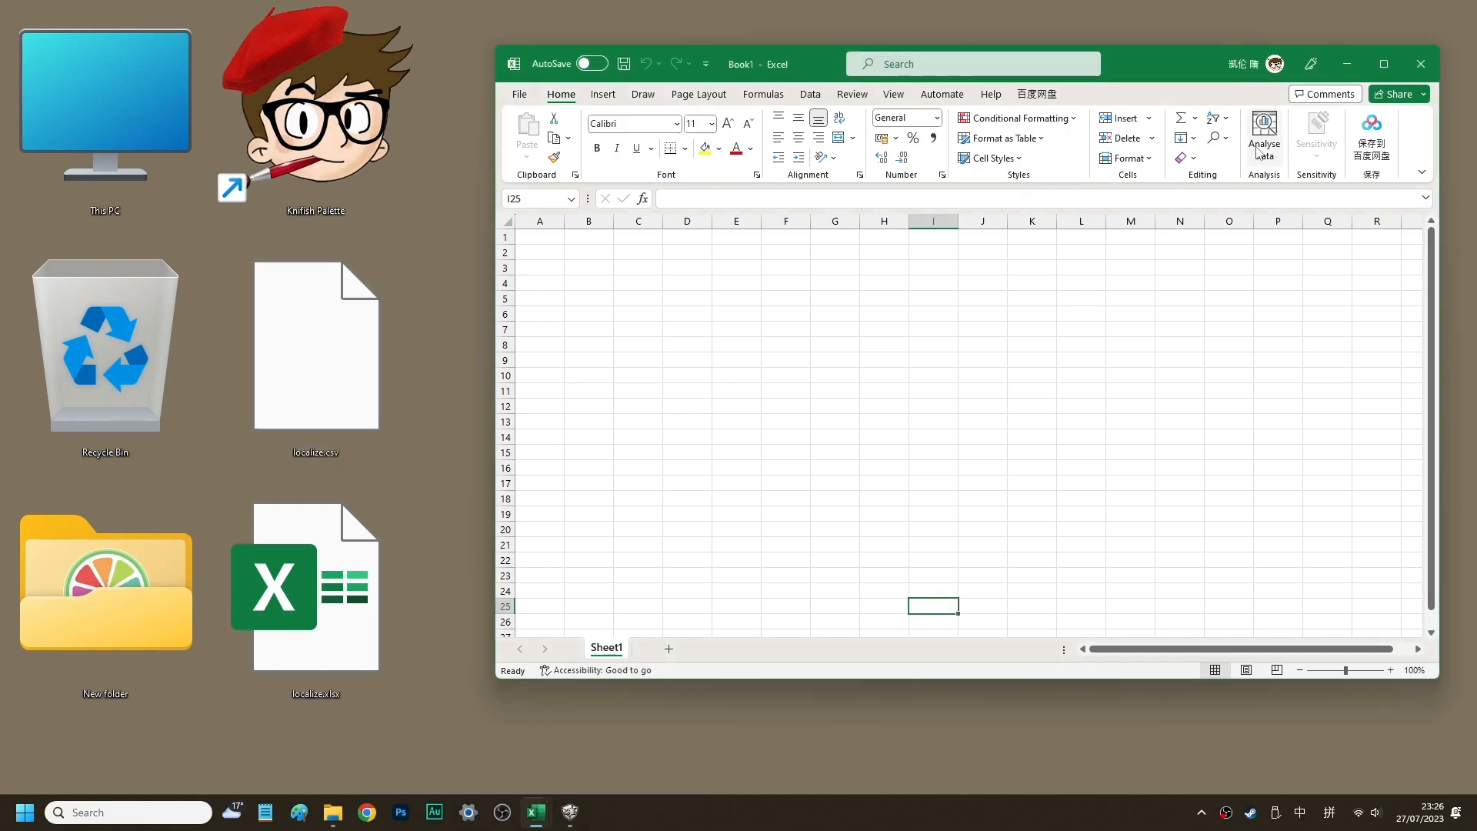
Return to the localize.csv workbook, leave its save page without saving, and close the workbook
{"action": "mouse_move", "coordinate": [536, 811]}
{"action": "left_click", "coordinate": [589, 755]}
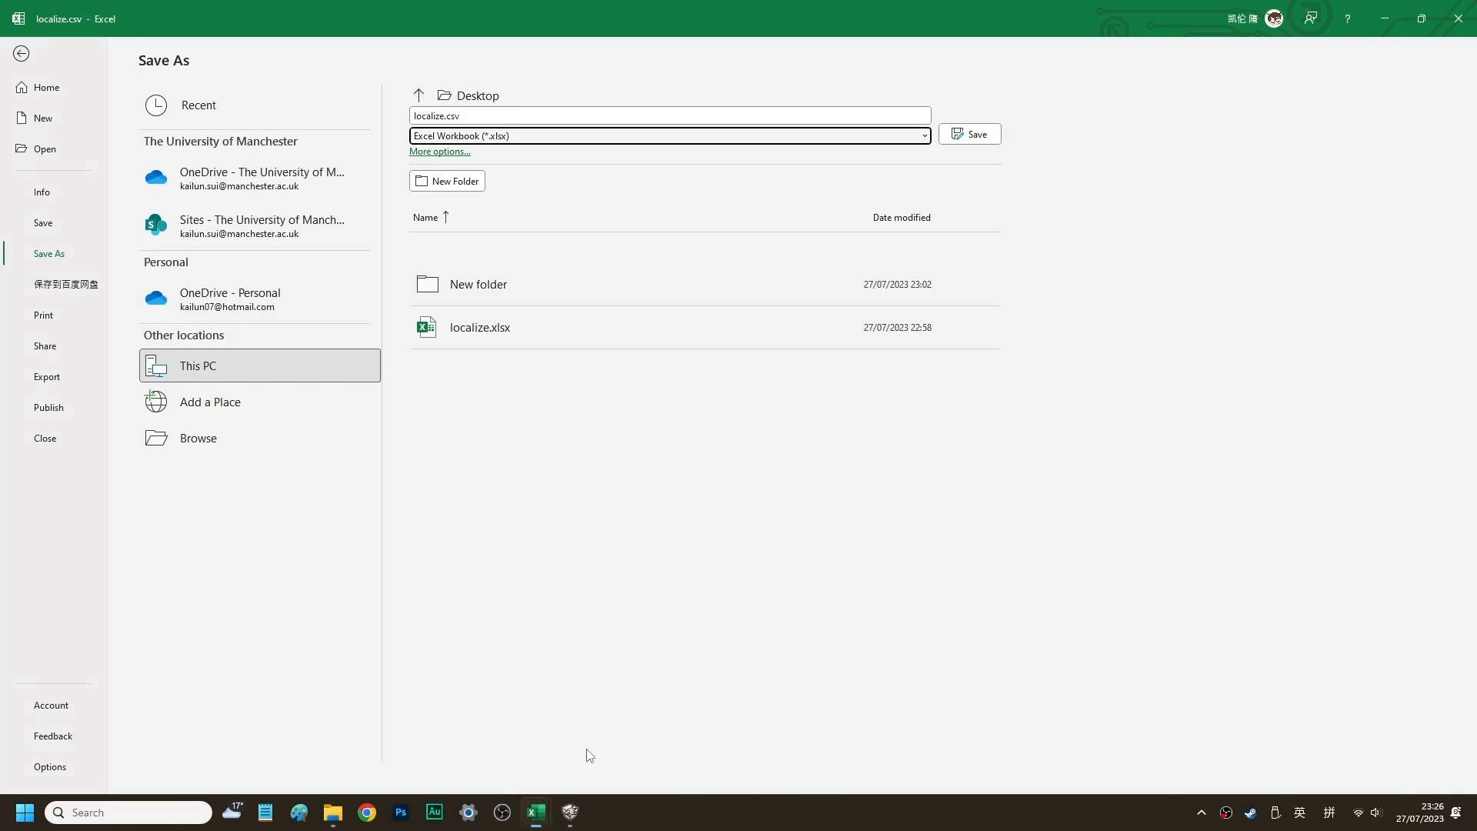
{"action": "left_click", "coordinate": [34, 55]}
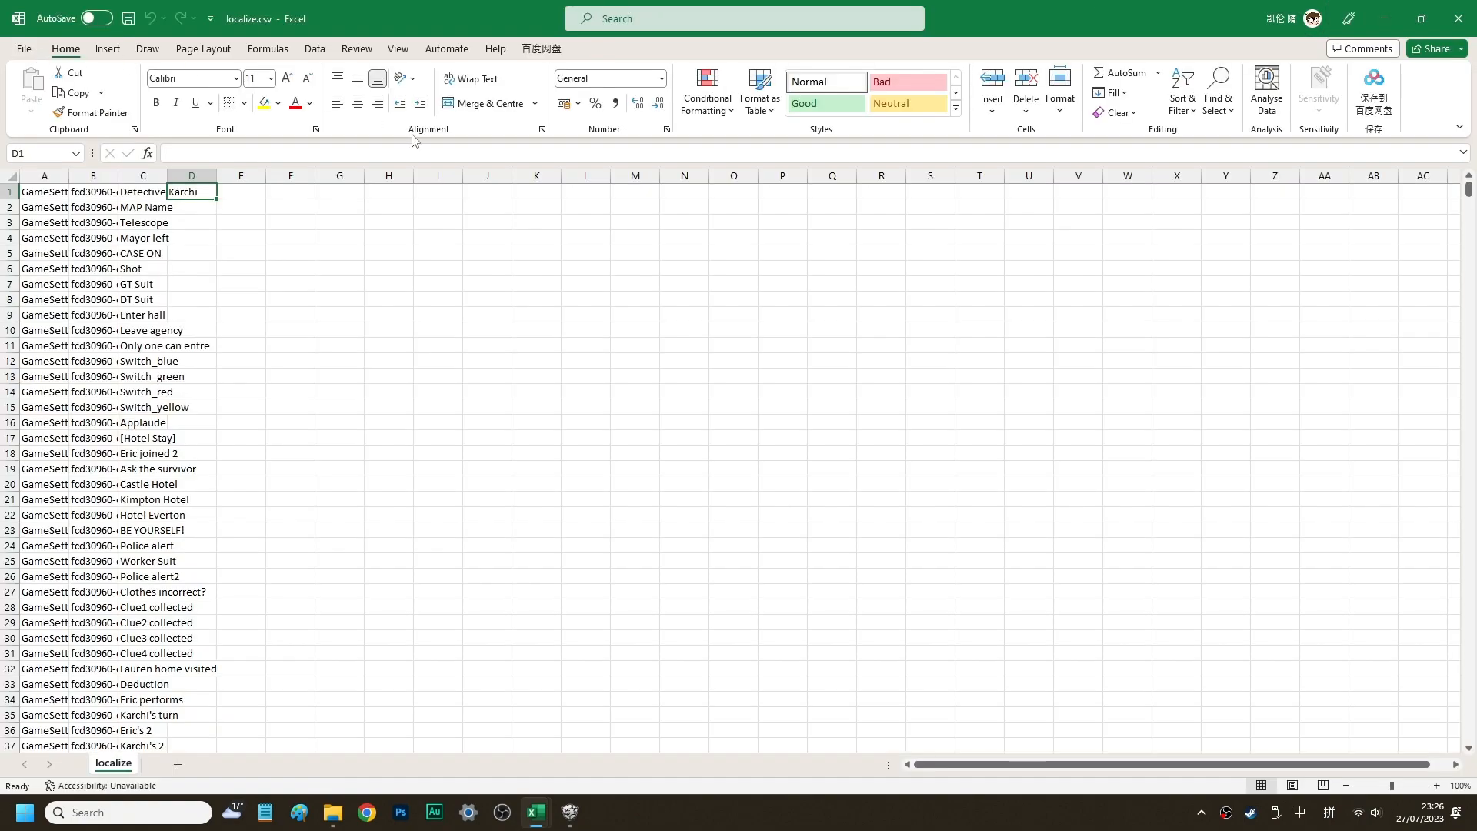
{"action": "left_click", "coordinate": [326, 291]}
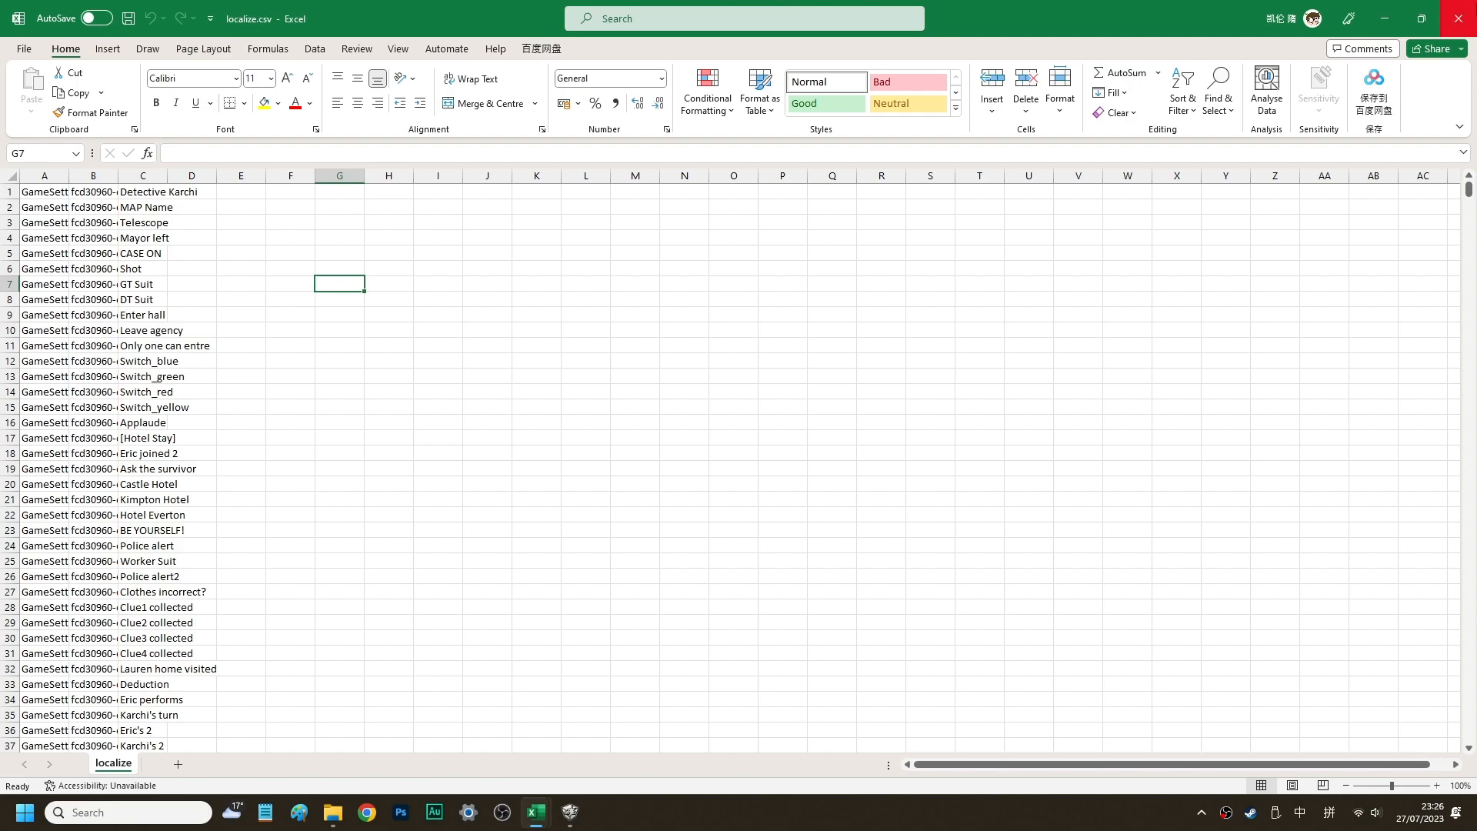
{"action": "left_click", "coordinate": [1459, 18]}
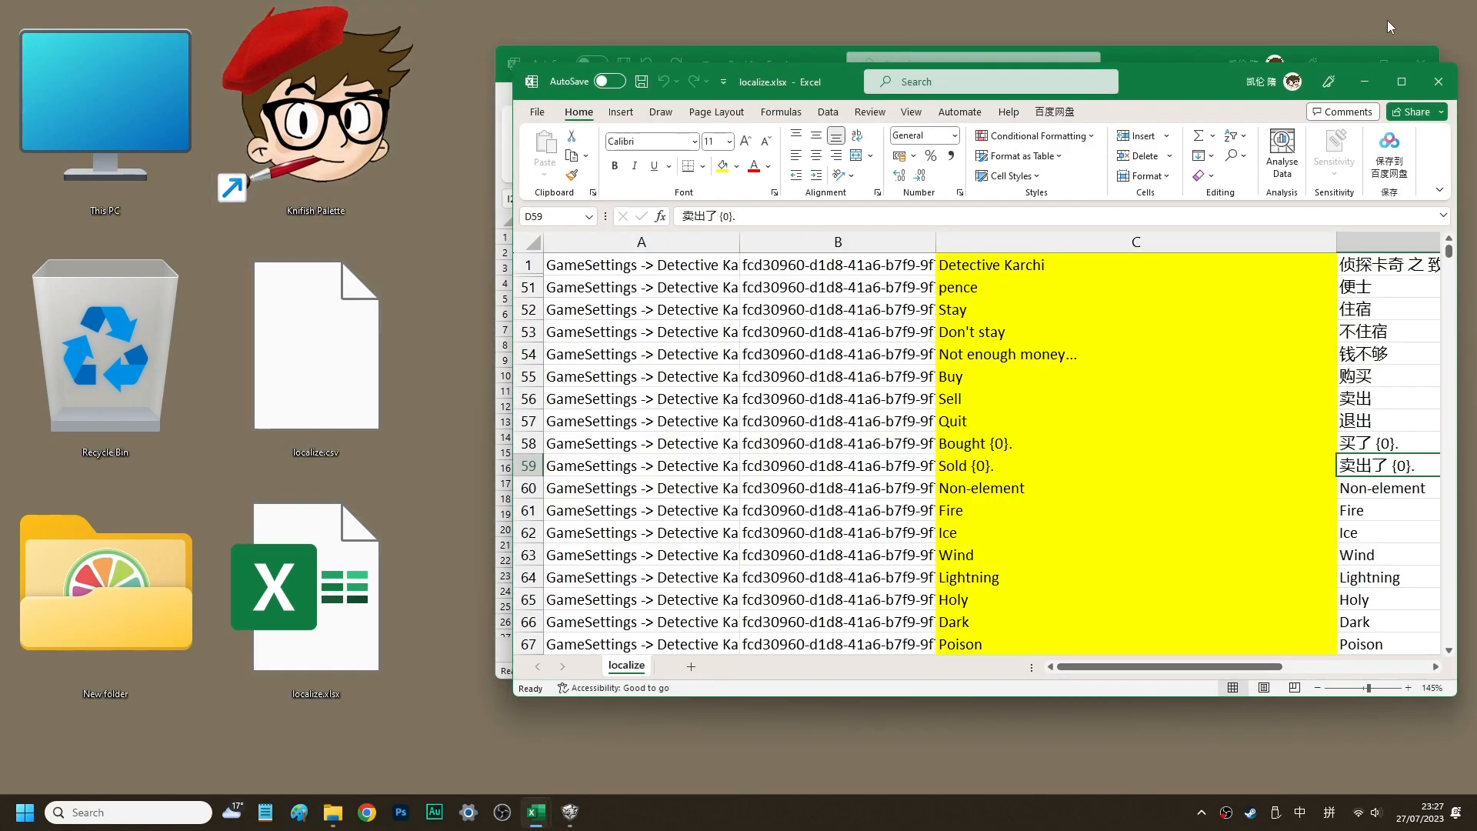
Maximize the localize.xlsx workbook and compare source column C with translation column D by selecting each column
{"action": "left_click", "coordinate": [1405, 82]}
{"action": "left_click", "coordinate": [1002, 564]}
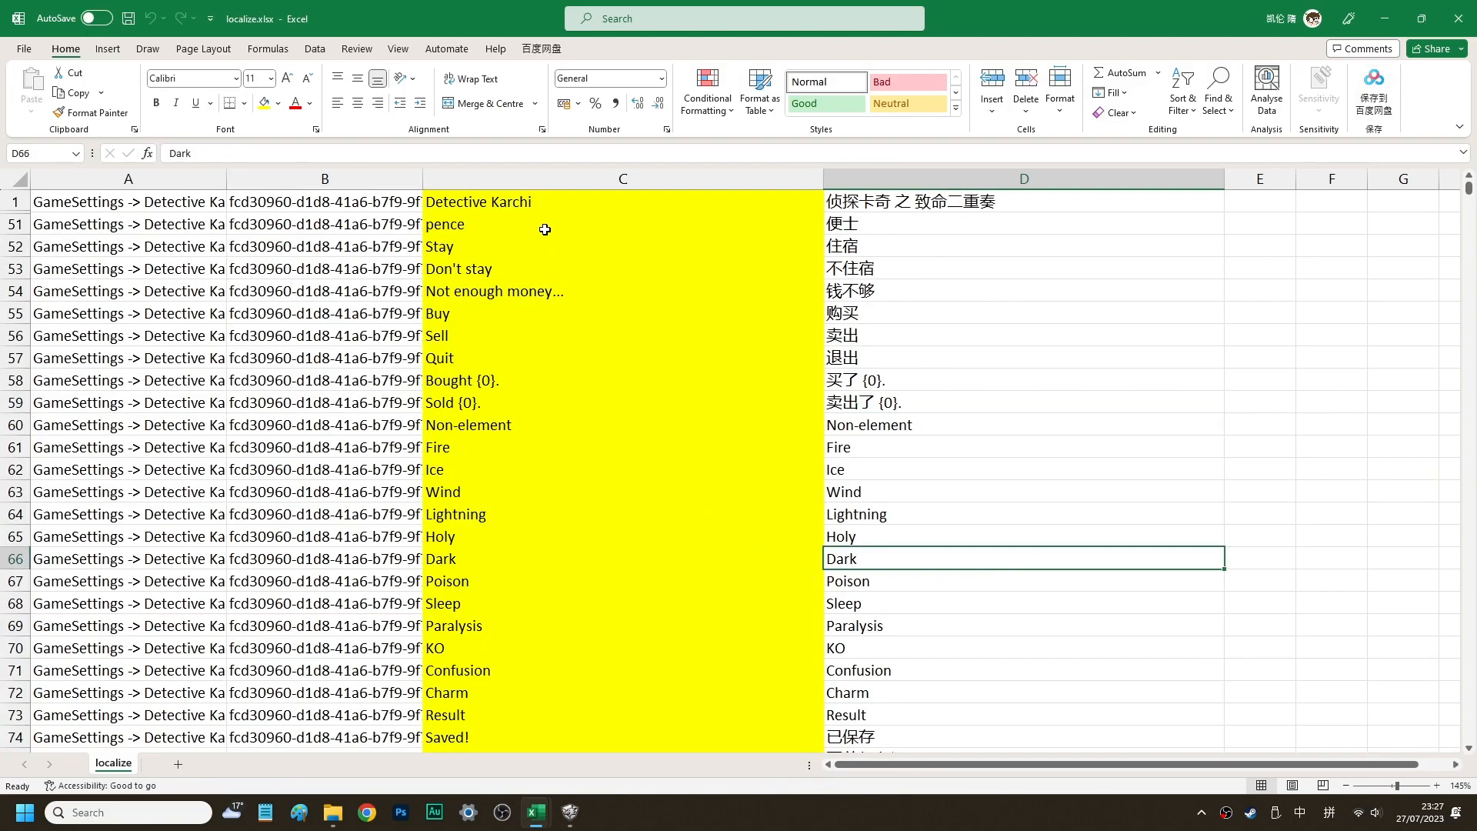
{"action": "left_click", "coordinate": [543, 179]}
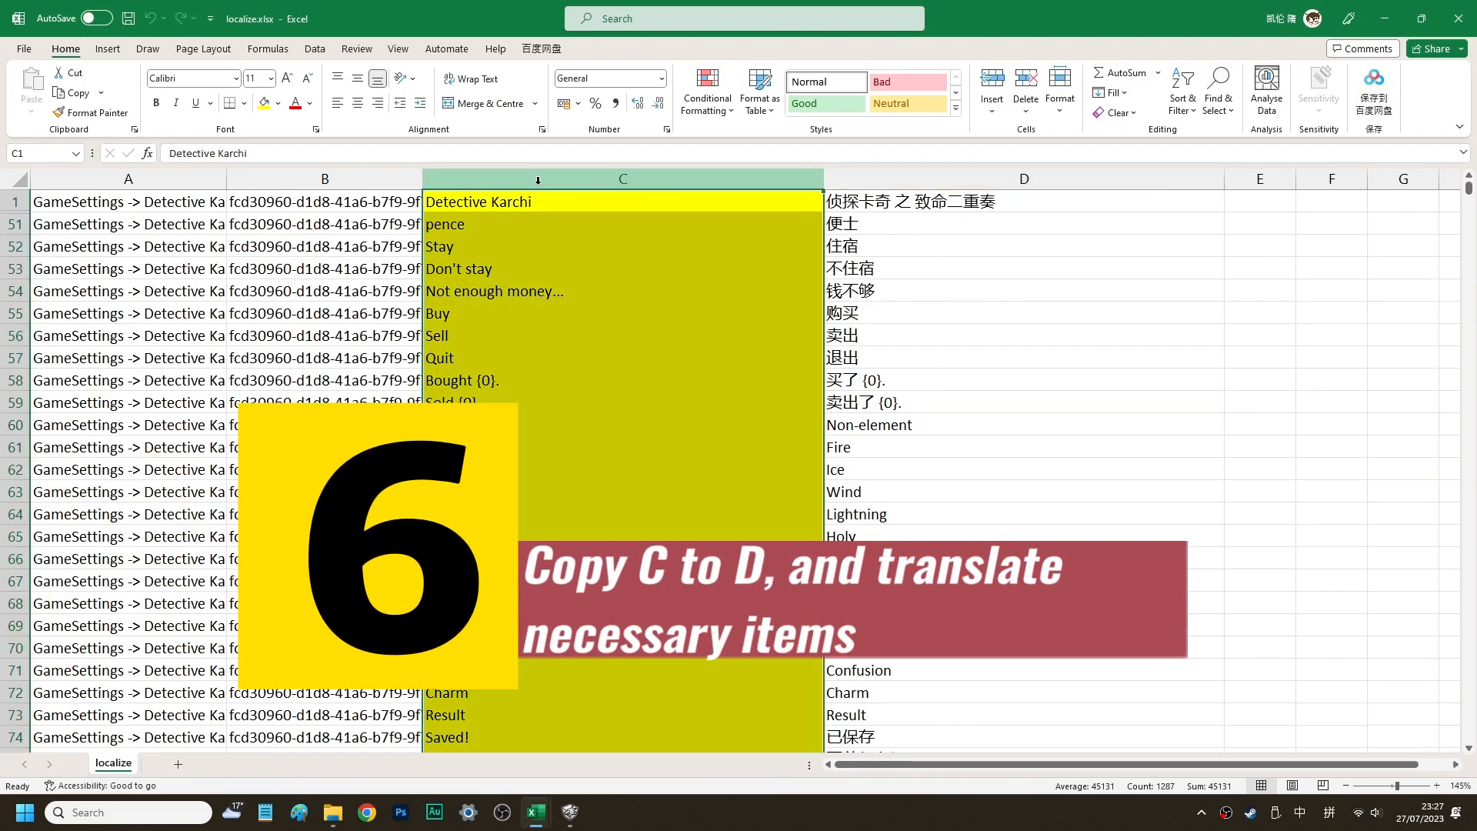
{"action": "left_click", "coordinate": [1024, 179]}
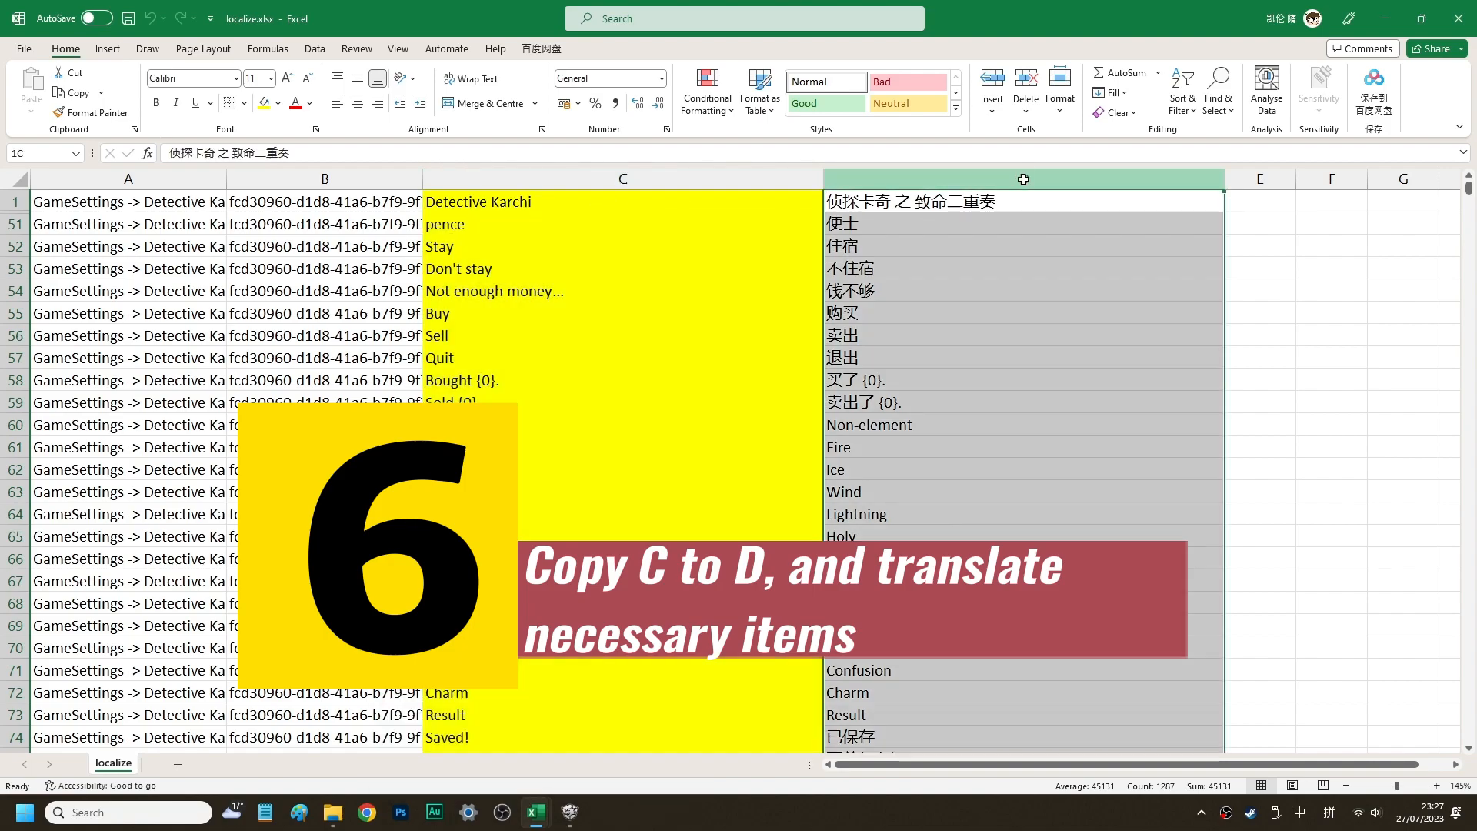
{"action": "left_click", "coordinate": [953, 247]}
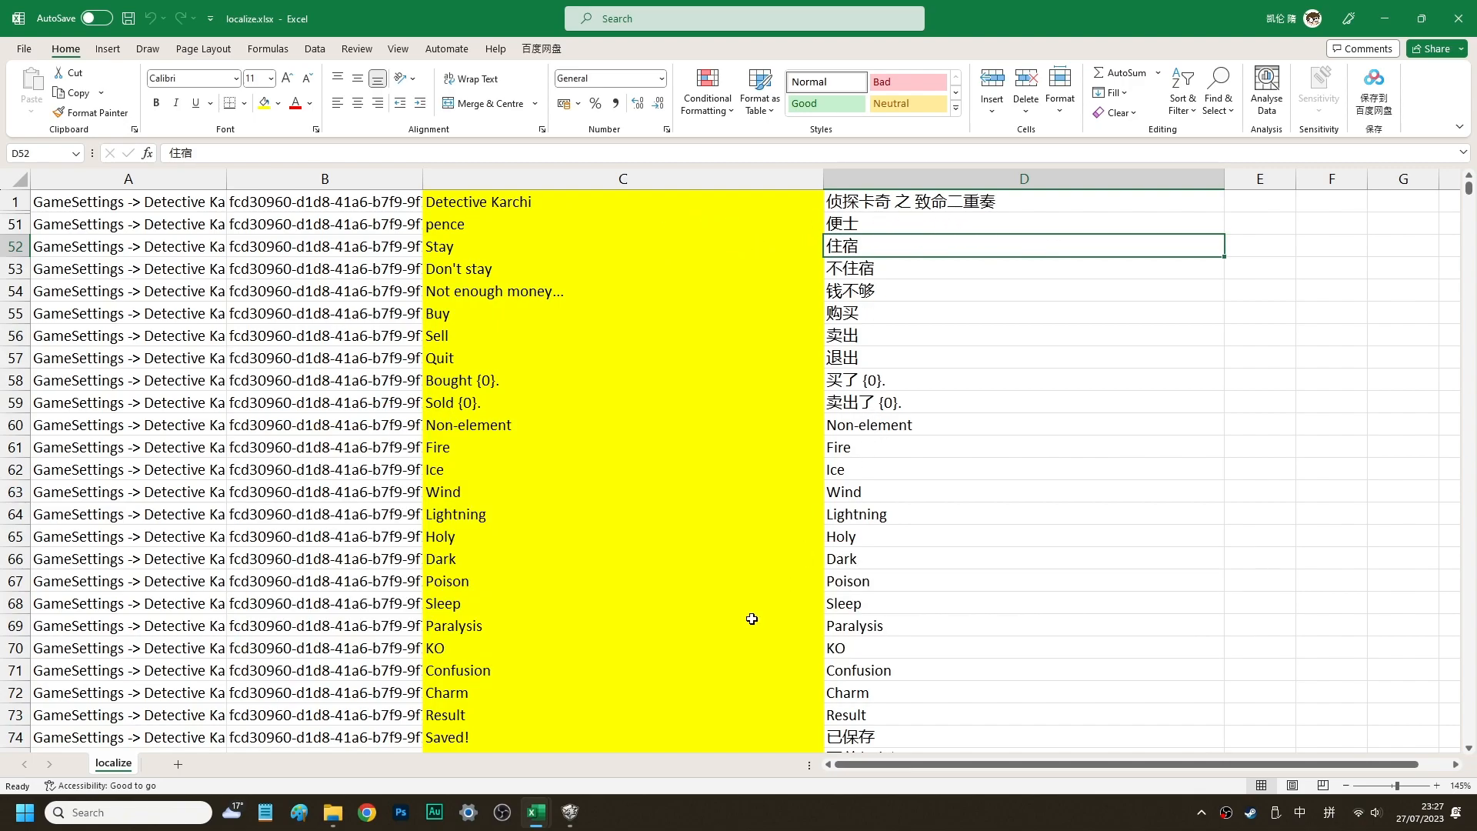
Examine the GameSettings texts from row 53 to beyond row 100, comparing the source in column C with the entries in column D
{"action": "scroll", "coordinate": [1026, 357], "scroll_direction": "down", "scroll_amount": 1}
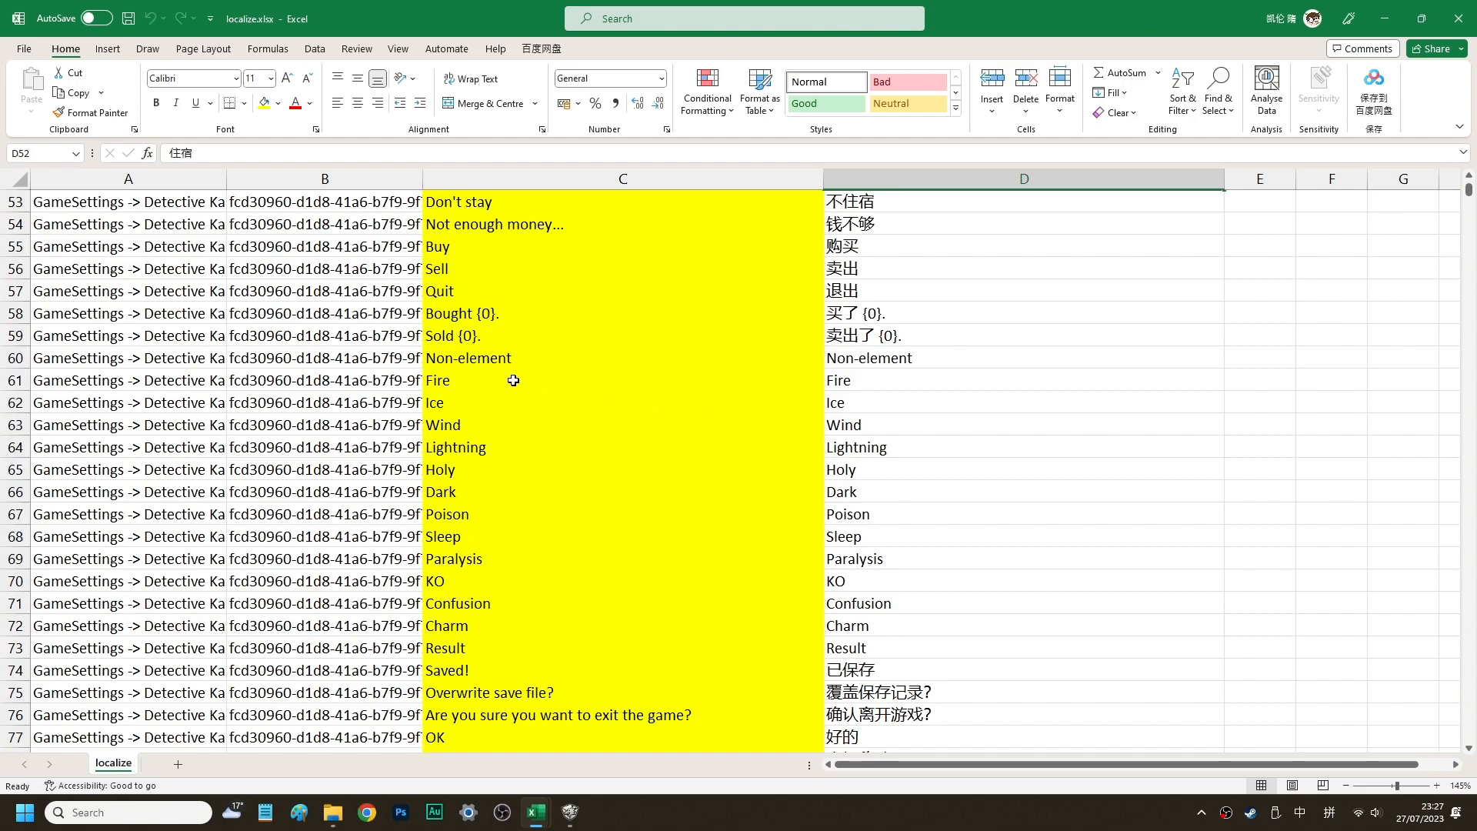
{"action": "left_click", "coordinate": [1141, 419]}
{"action": "left_click", "coordinate": [913, 205]}
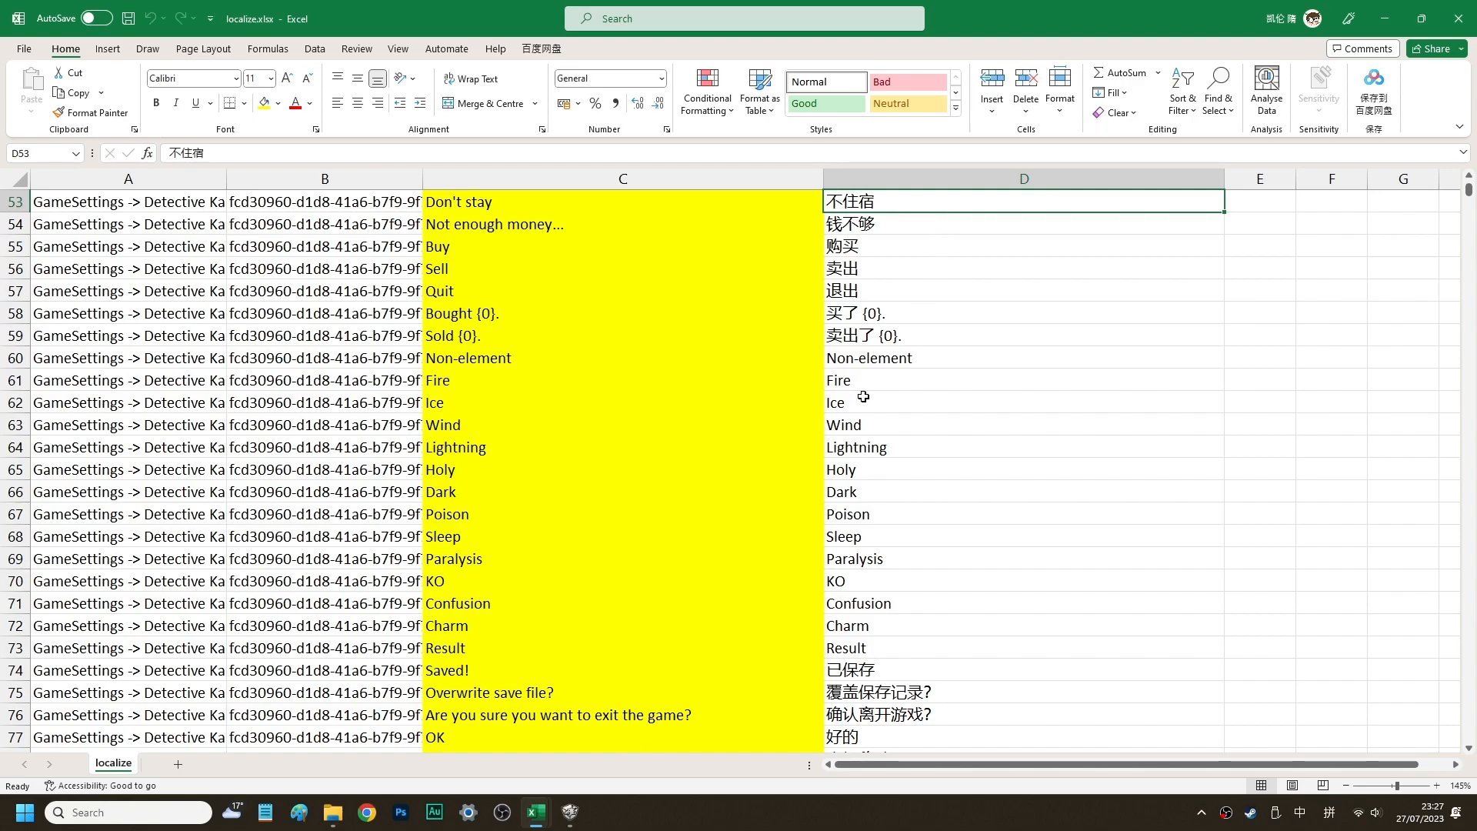
{"action": "left_click", "coordinate": [605, 383]}
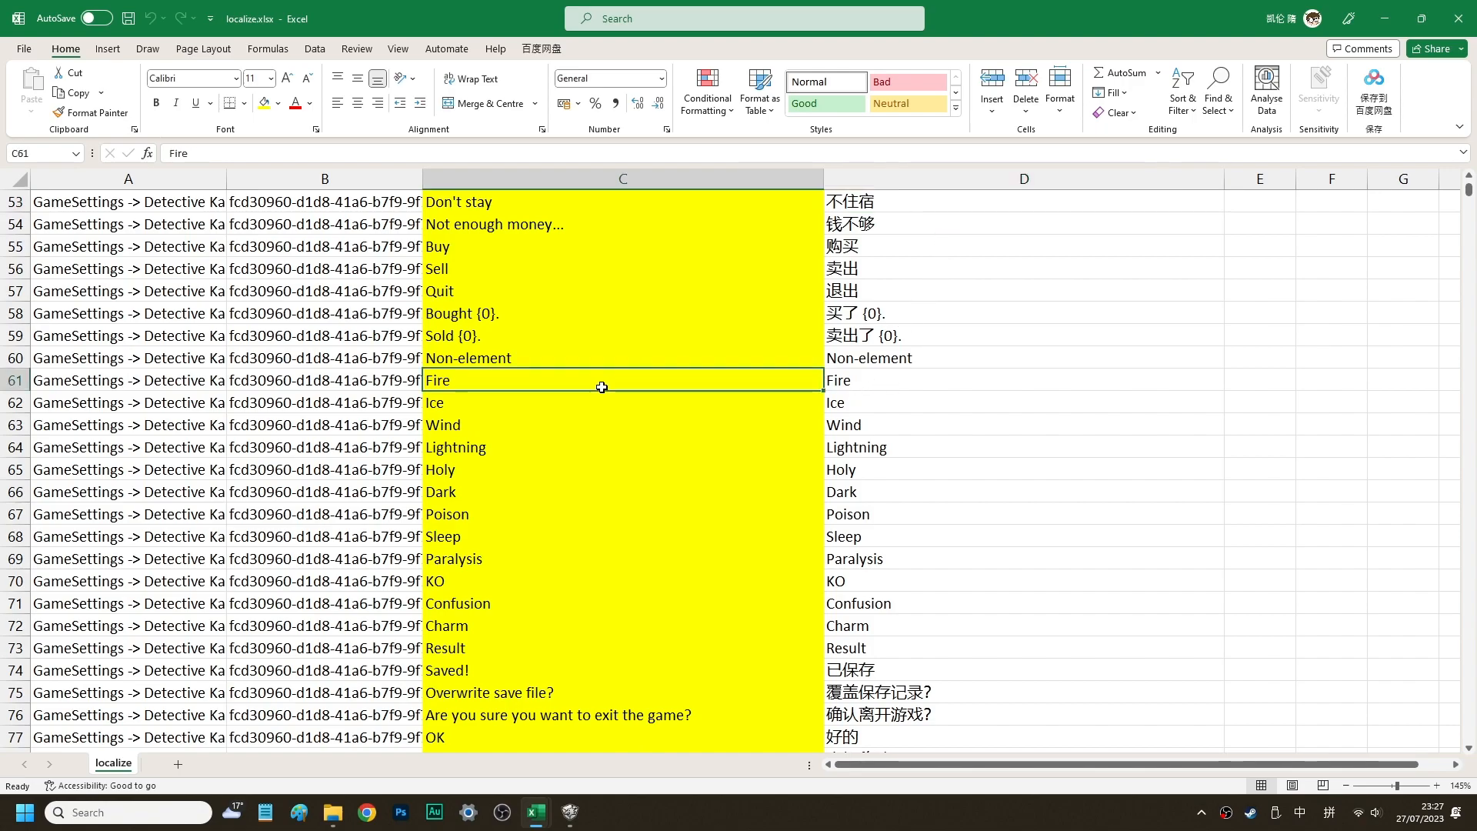
{"action": "scroll", "coordinate": [899, 582], "scroll_direction": "down", "scroll_amount": 3}
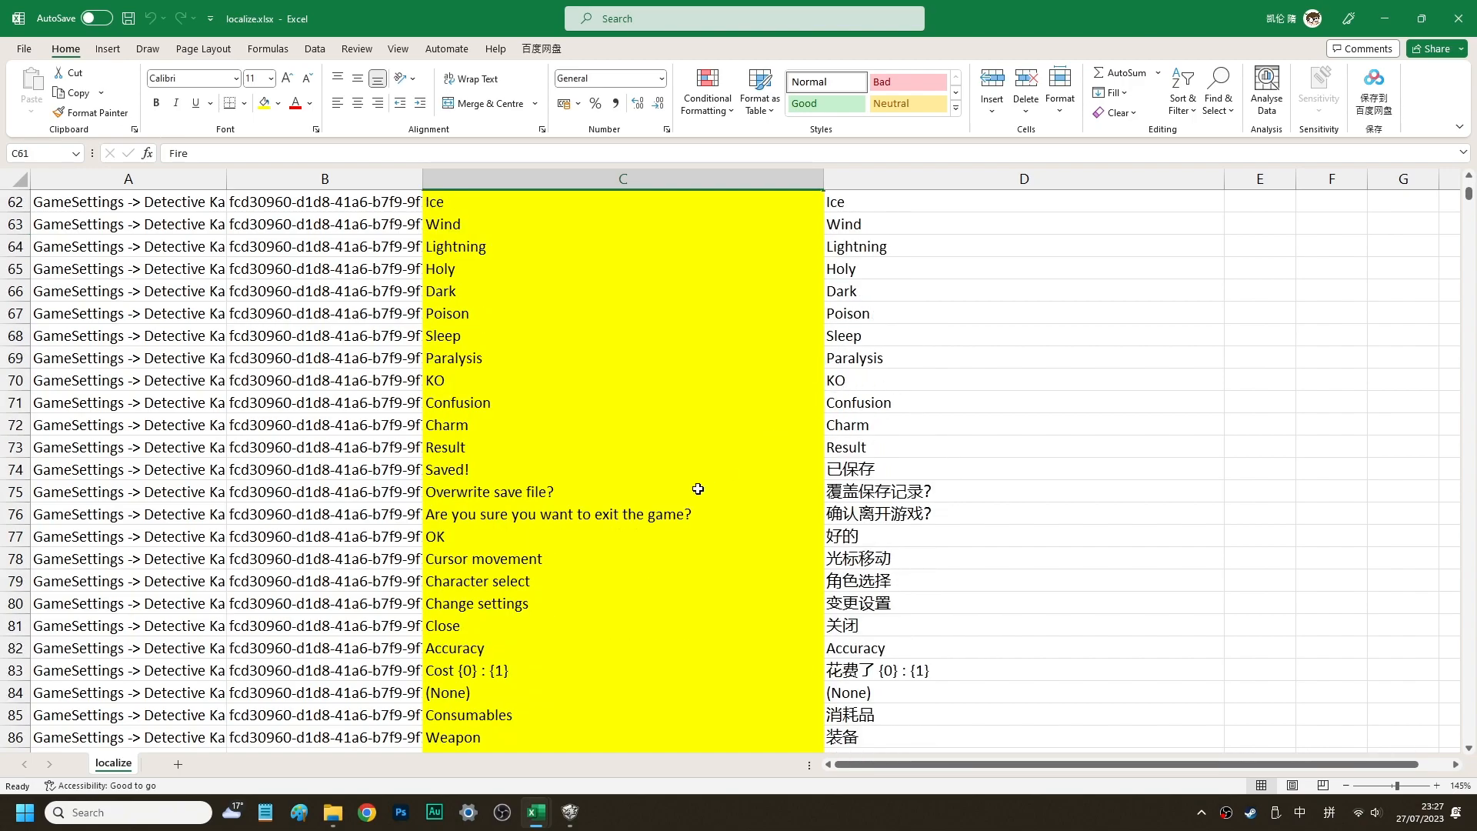
{"action": "scroll", "coordinate": [704, 504], "scroll_direction": "down", "scroll_amount": 3}
{"action": "scroll", "coordinate": [687, 445], "scroll_direction": "down", "scroll_amount": 3}
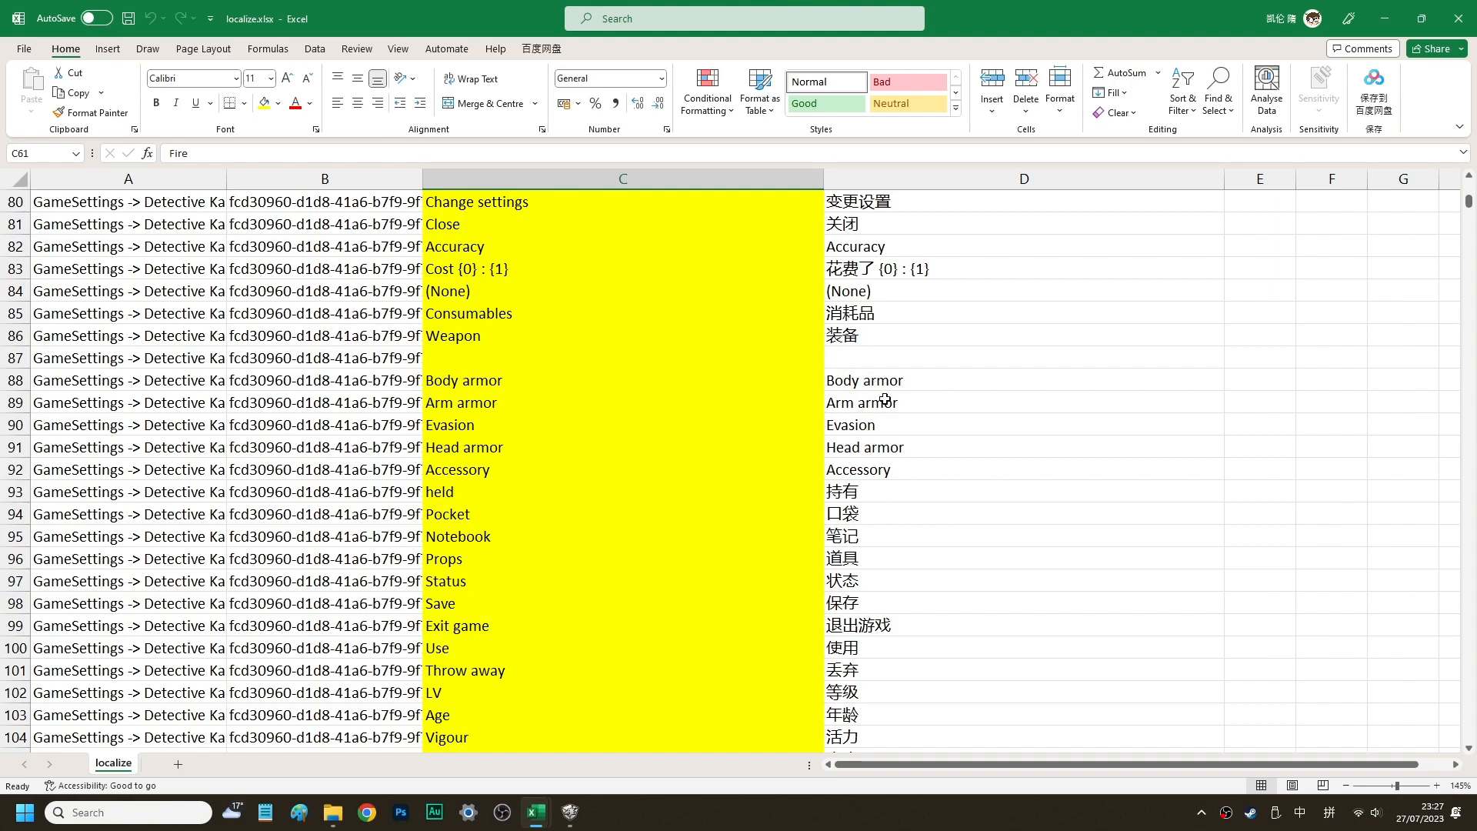
{"action": "scroll", "coordinate": [870, 369], "scroll_direction": "down", "scroll_amount": 2}
{"action": "left_click", "coordinate": [1039, 248]}
Examine the hero, map, item and skill rows and select the BattleCommand entries in cells D283 to D290
{"action": "scroll", "coordinate": [1064, 417], "scroll_direction": "down", "scroll_amount": 20}
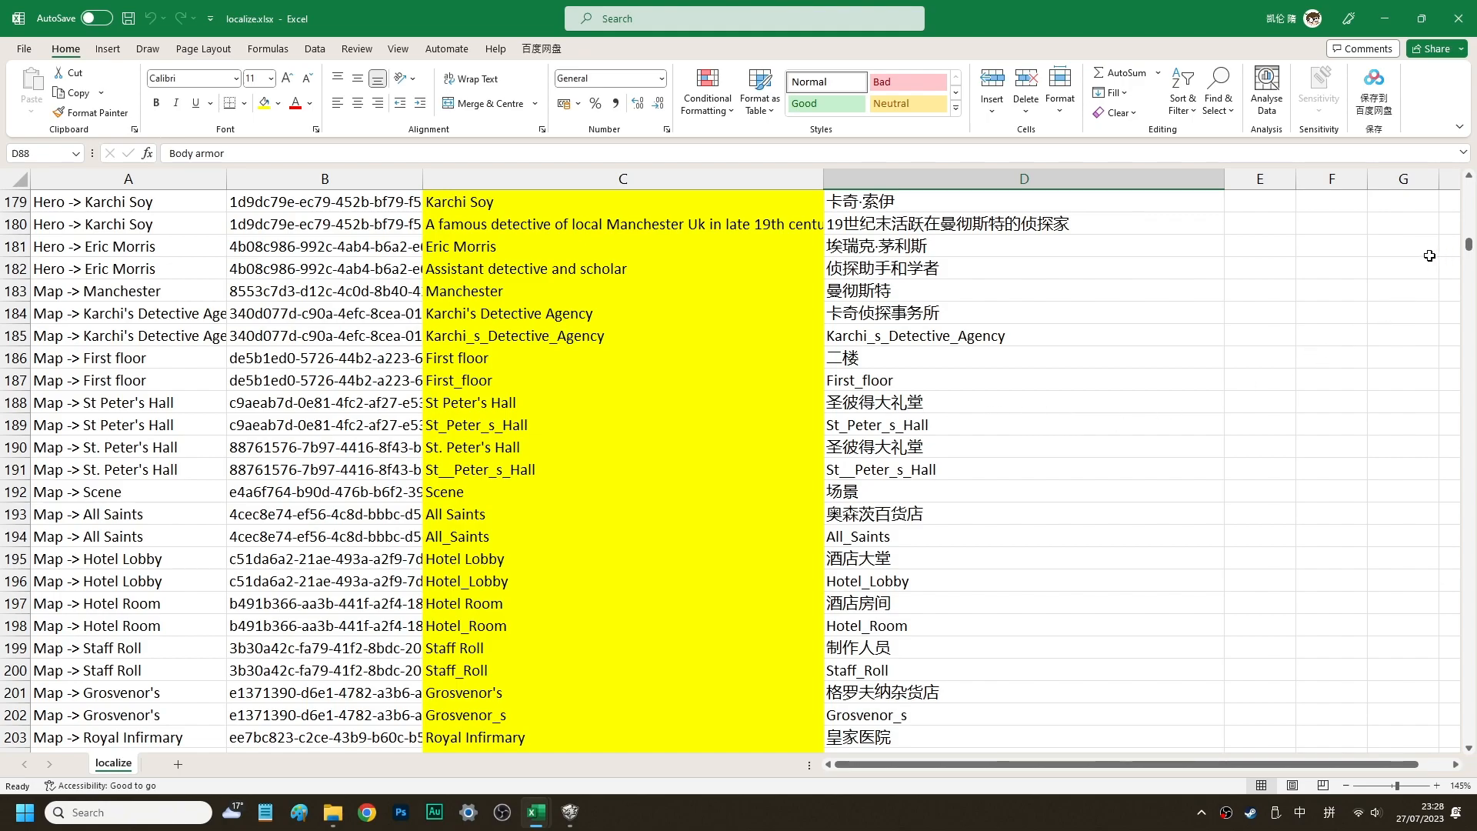
{"action": "scroll", "coordinate": [995, 307], "scroll_direction": "down", "scroll_amount": 6}
{"action": "scroll", "coordinate": [998, 347], "scroll_direction": "down", "scroll_amount": 10}
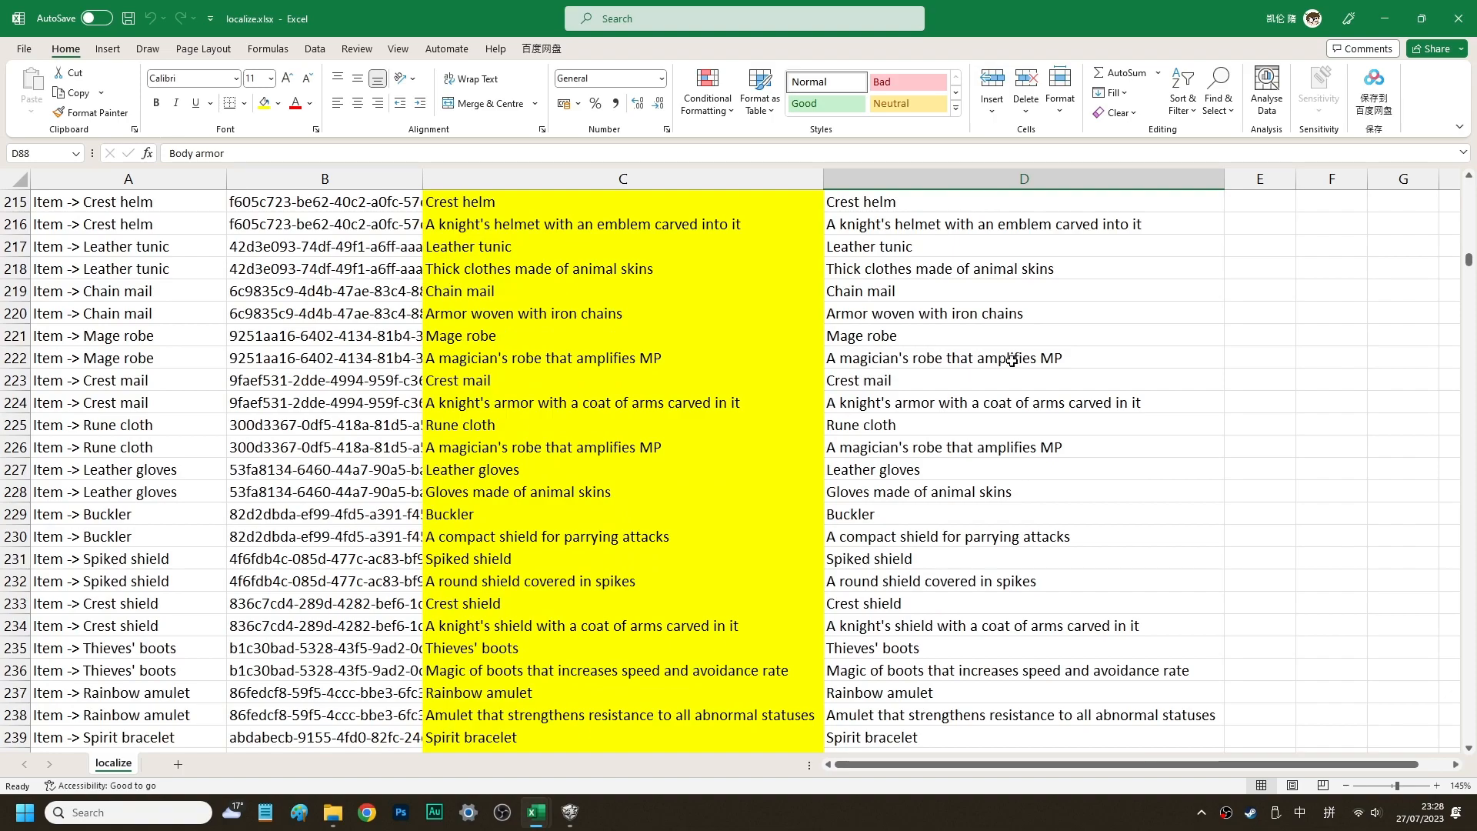
{"action": "scroll", "coordinate": [1000, 415], "scroll_direction": "down", "scroll_amount": 3}
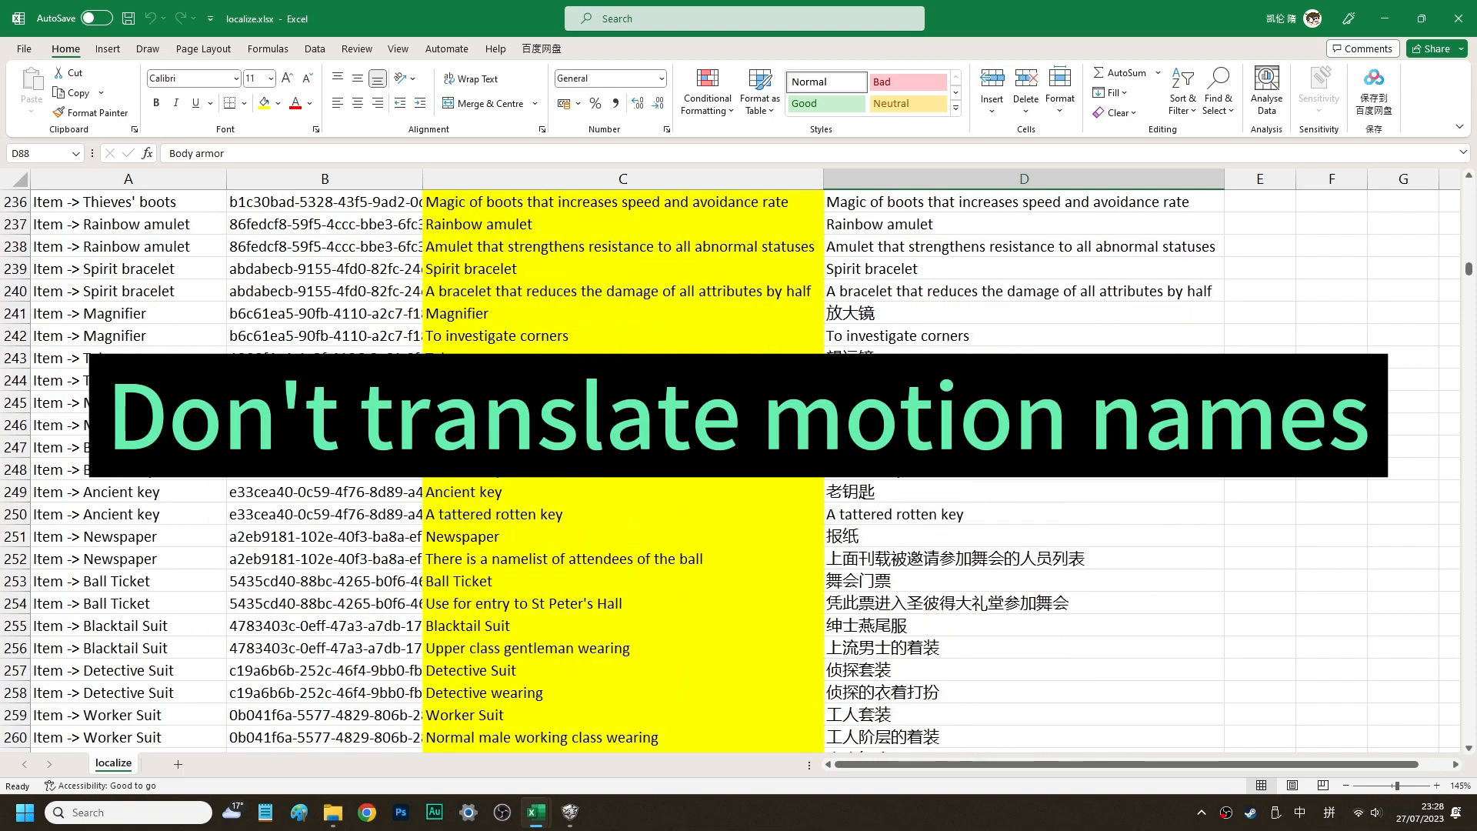
{"action": "scroll", "coordinate": [1038, 388], "scroll_direction": "down", "scroll_amount": 12}
{"action": "left_click_drag", "start_coordinate": [923, 449], "coordinate": [913, 604]}
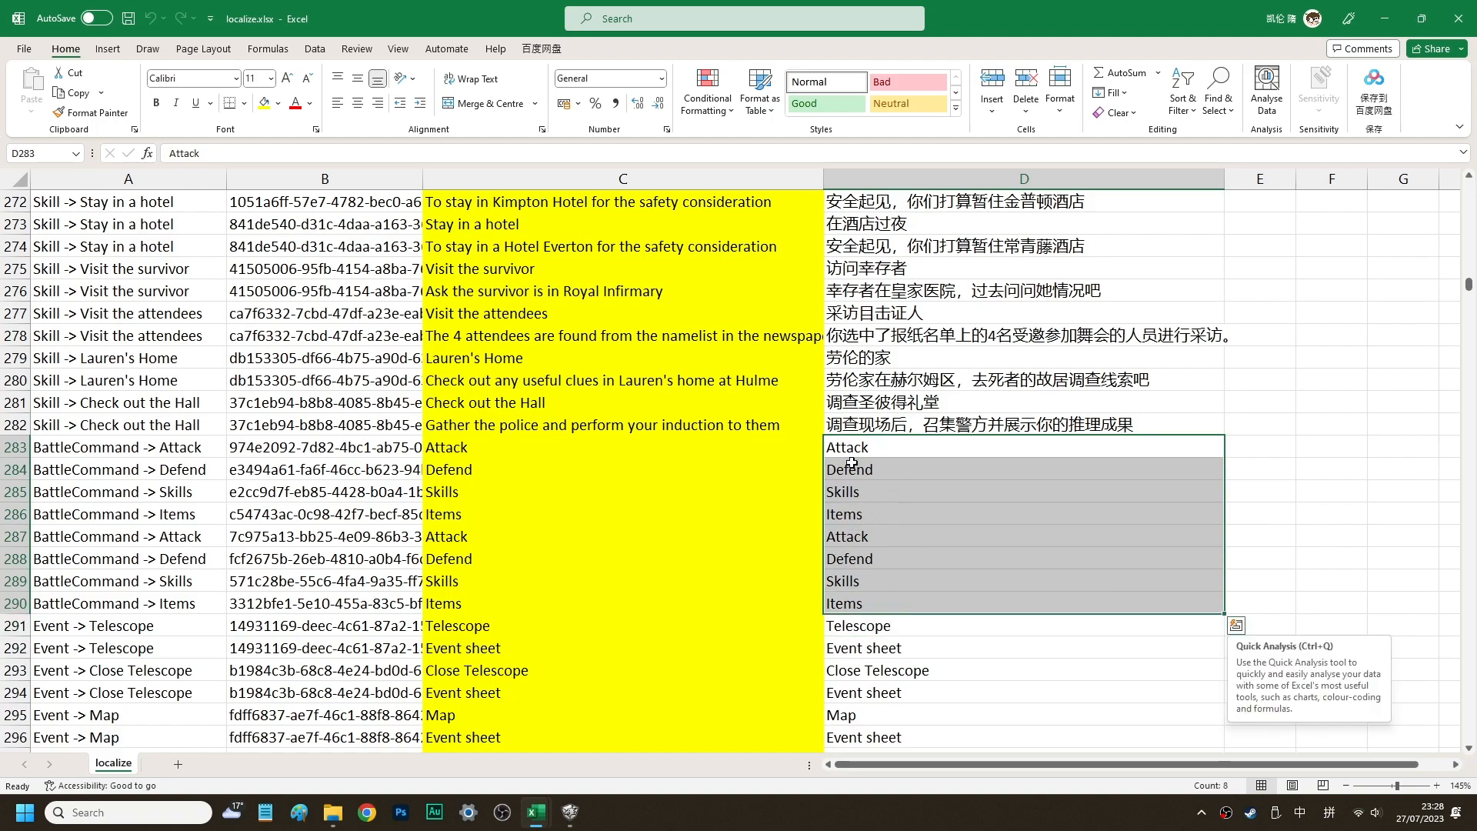
Examine the Event rows below the BattleCommand entries, selecting the suit event names in cells D301 to D303
{"action": "scroll", "coordinate": [965, 512], "scroll_direction": "down", "scroll_amount": 3}
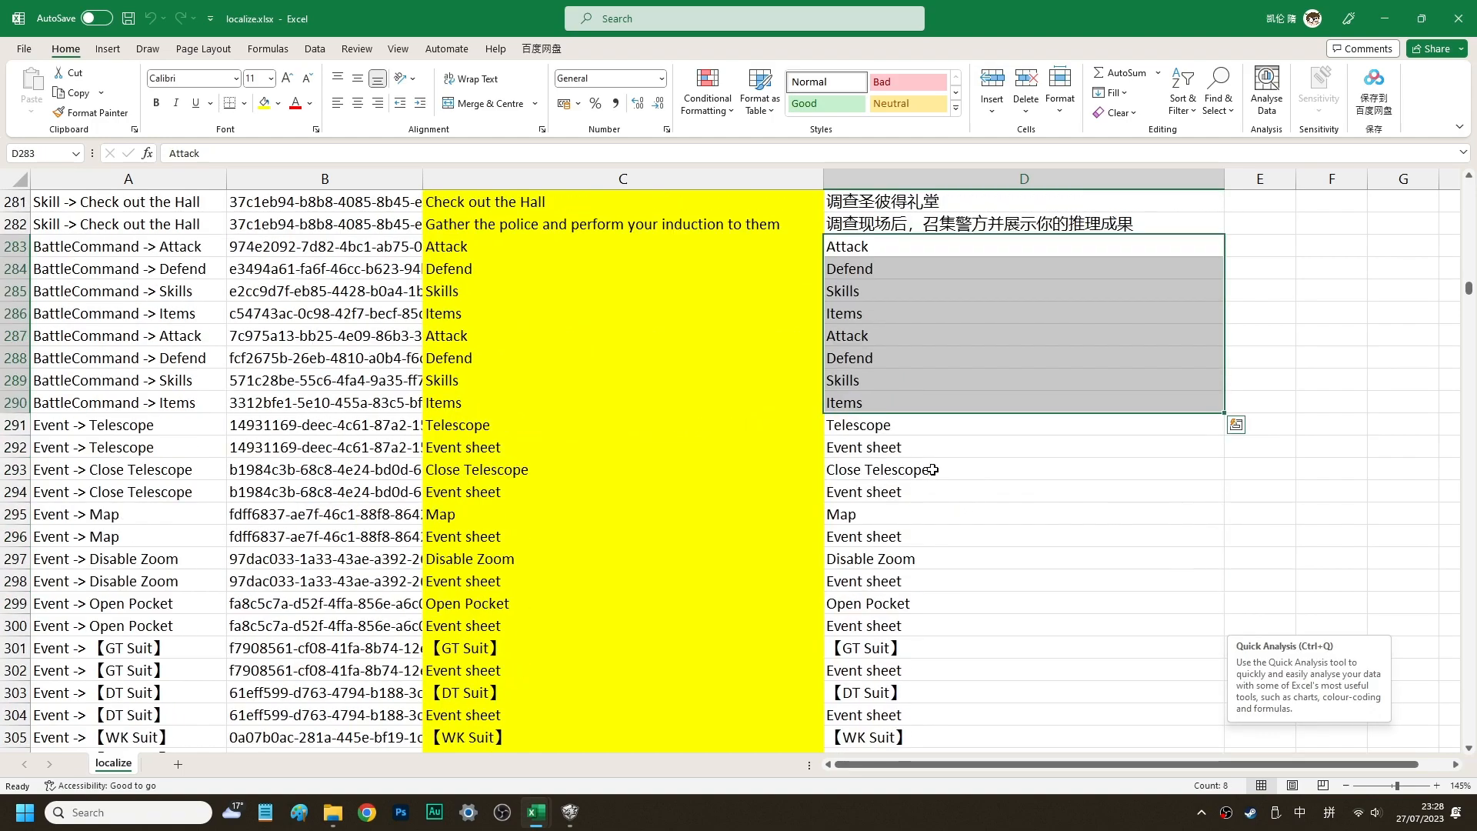
{"action": "left_click", "coordinate": [932, 470]}
{"action": "scroll", "coordinate": [932, 469], "scroll_direction": "down", "scroll_amount": 3}
{"action": "left_click", "coordinate": [933, 447]}
{"action": "left_click_drag", "start_coordinate": [932, 447], "coordinate": [982, 501]}
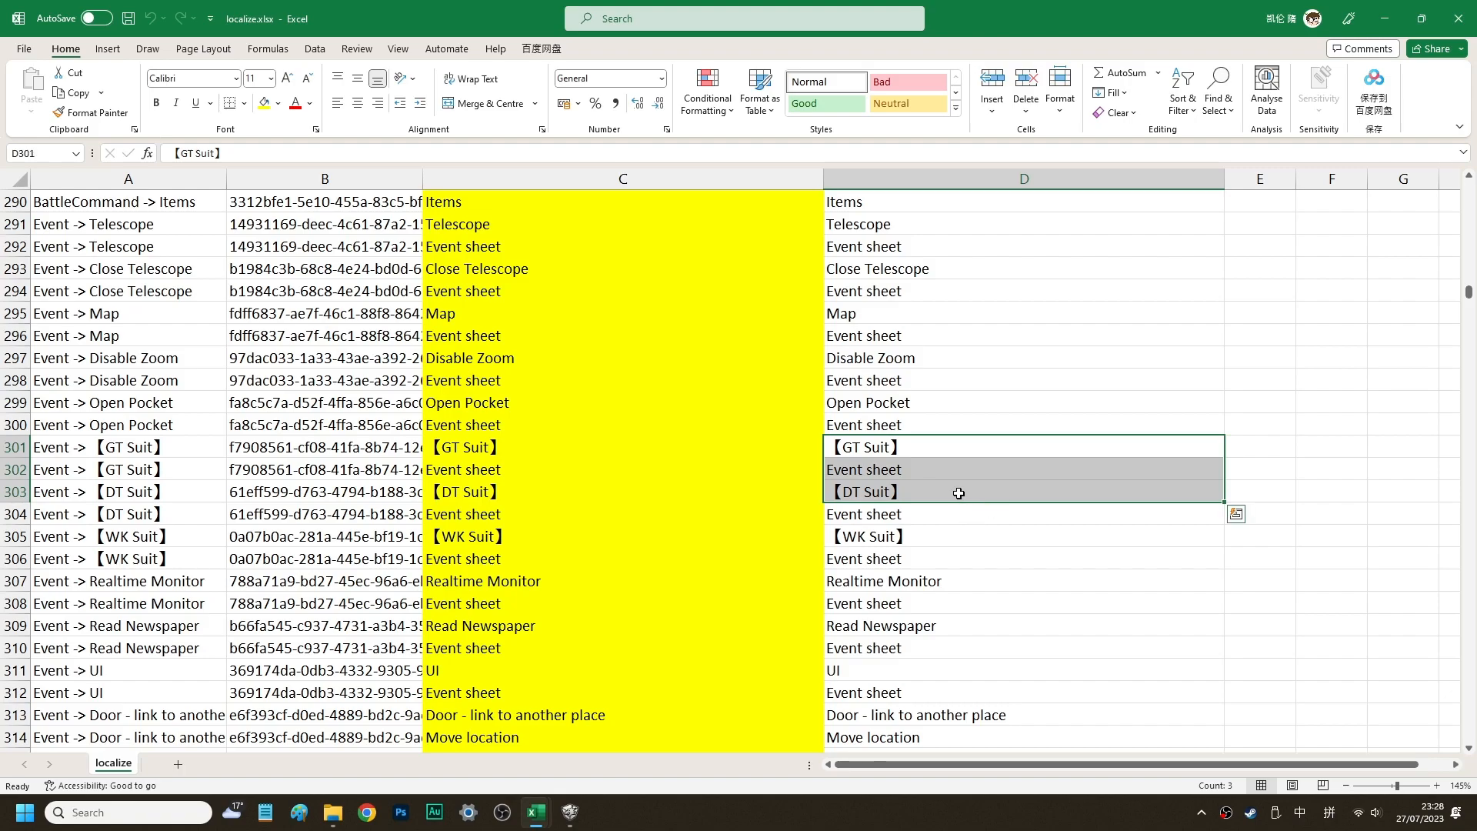
{"action": "left_click", "coordinate": [954, 420]}
Review the remaining event and motion names down to the Script rows and select cell D817
{"action": "scroll", "coordinate": [879, 238], "scroll_direction": "down", "scroll_amount": 20}
{"action": "scroll", "coordinate": [879, 238], "scroll_direction": "down", "scroll_amount": 8}
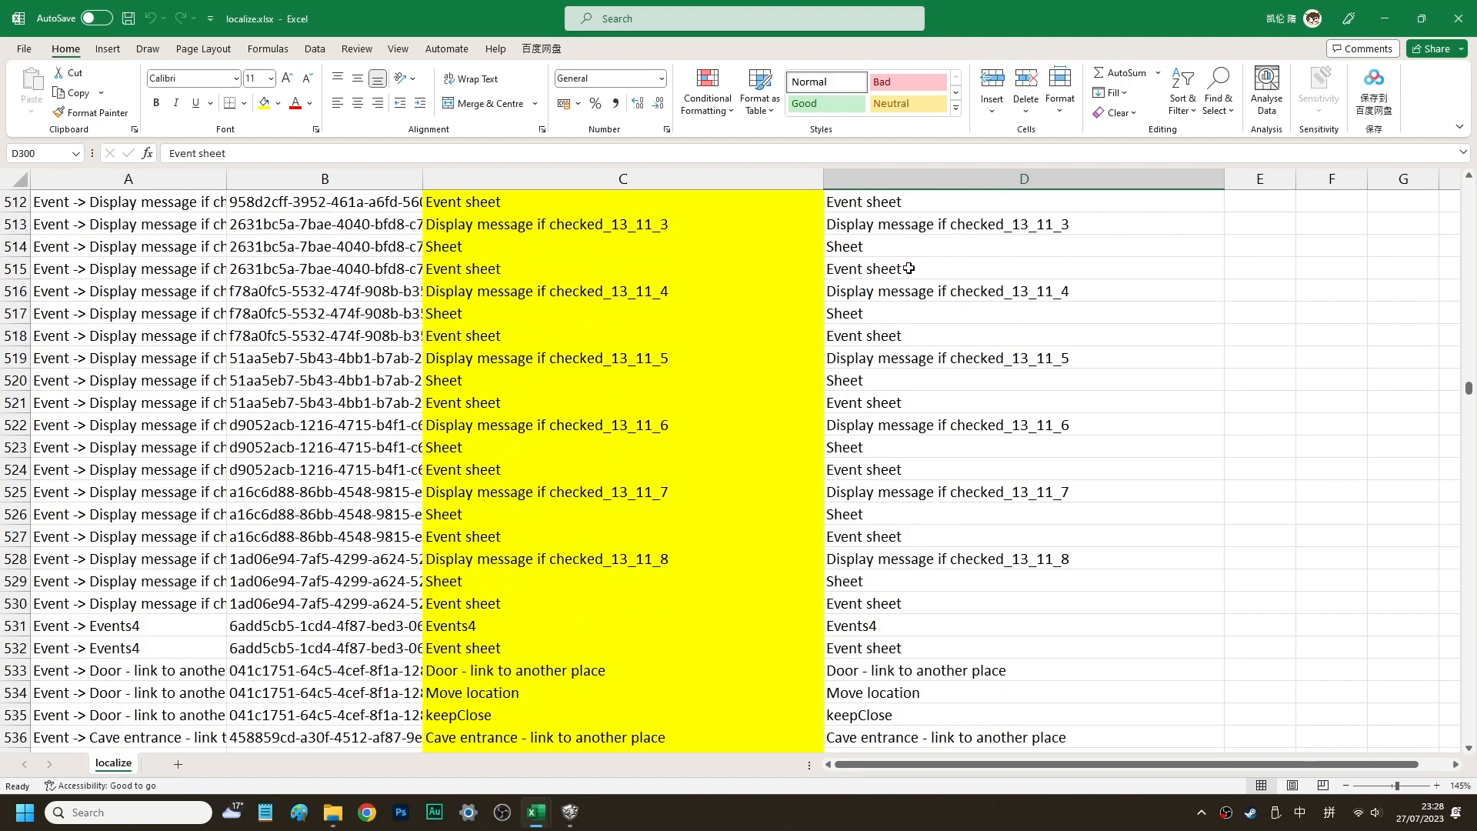
{"action": "scroll", "coordinate": [997, 398], "scroll_direction": "down", "scroll_amount": 5}
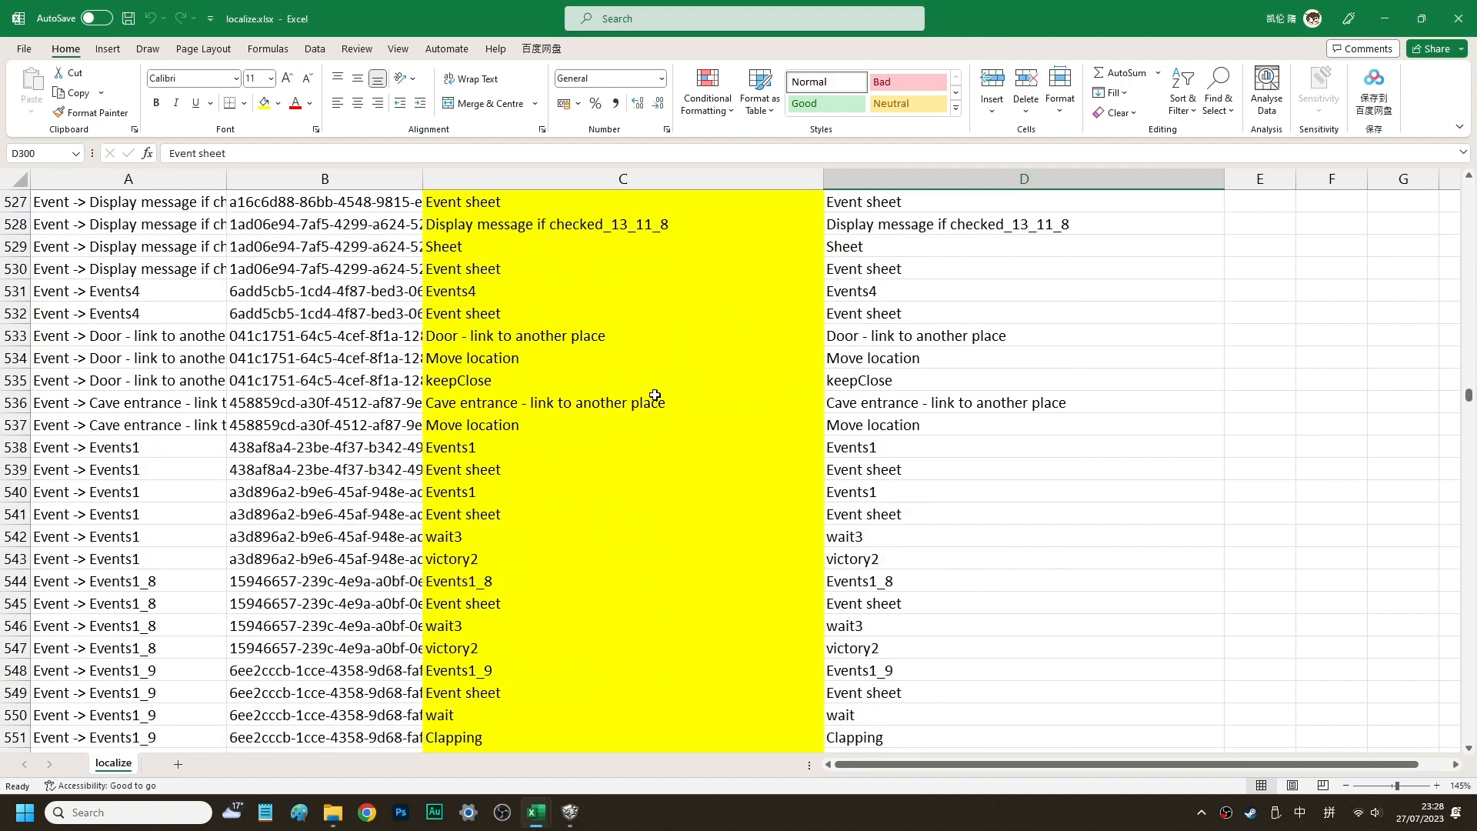
{"action": "scroll", "coordinate": [915, 385], "scroll_direction": "down", "scroll_amount": 20}
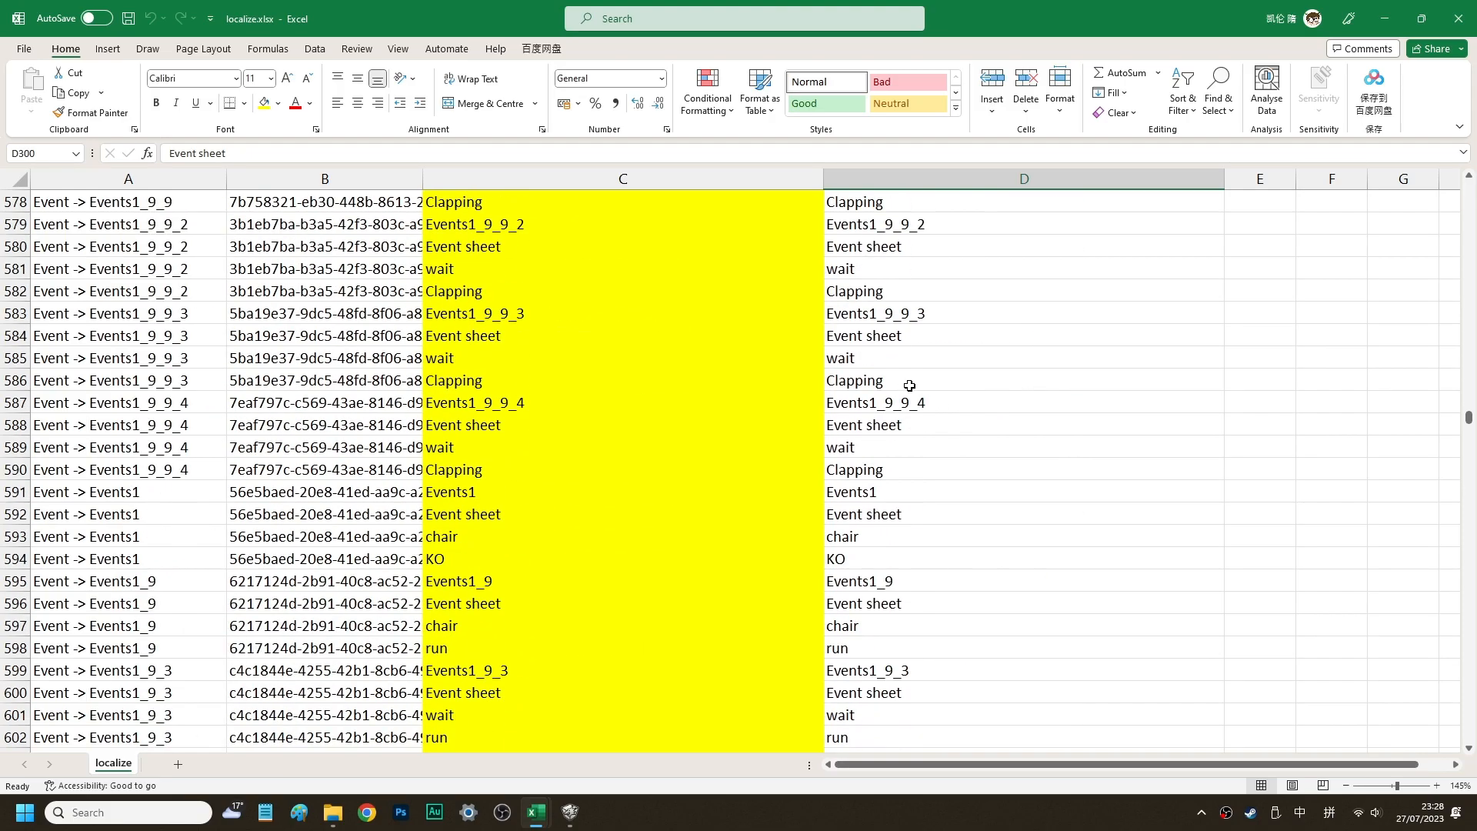
{"action": "scroll", "coordinate": [915, 369], "scroll_direction": "down", "scroll_amount": 20}
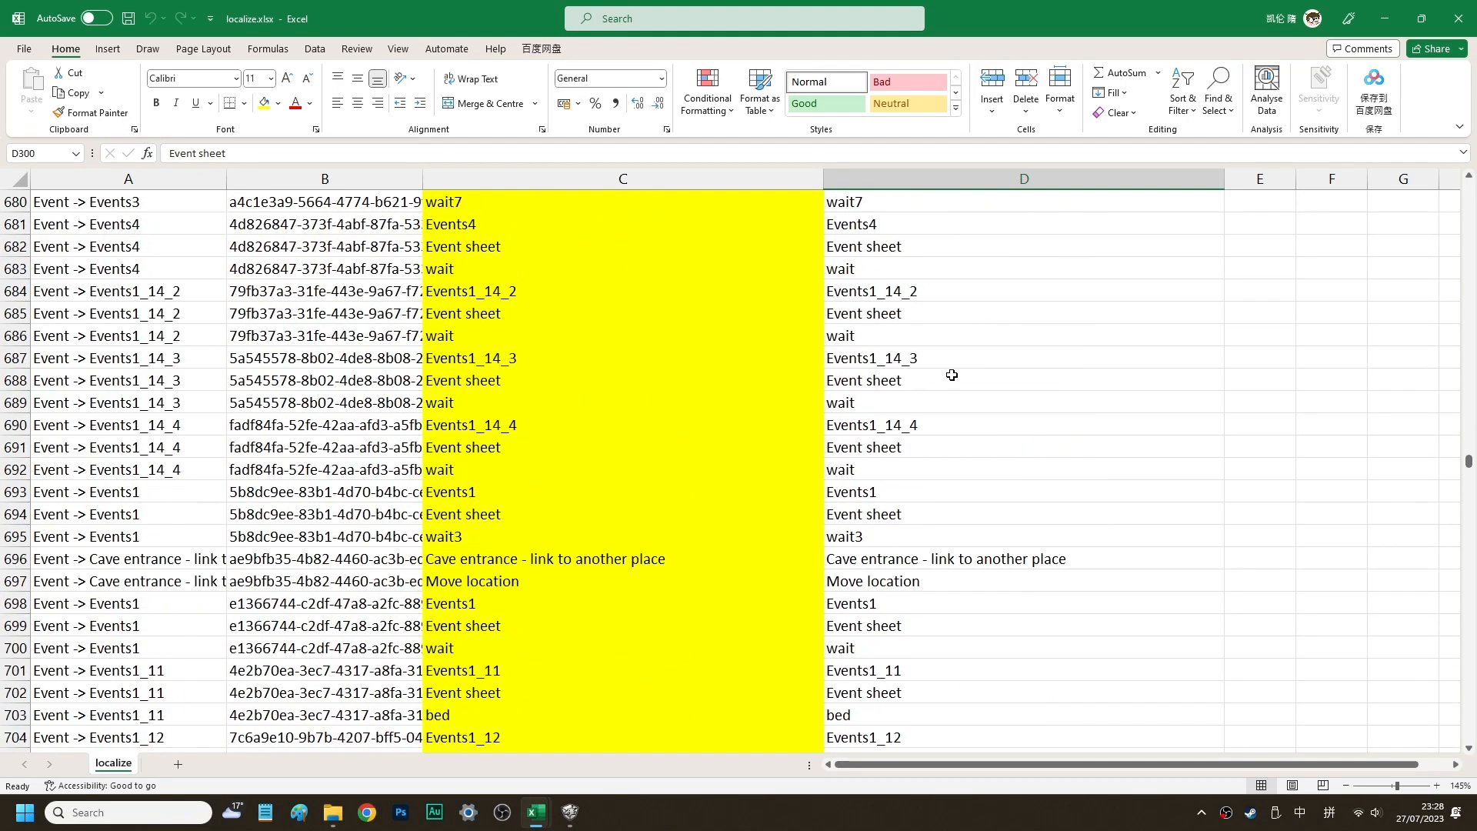
{"action": "scroll", "coordinate": [1056, 393], "scroll_direction": "down", "scroll_amount": 20}
{"action": "left_click", "coordinate": [993, 385]}
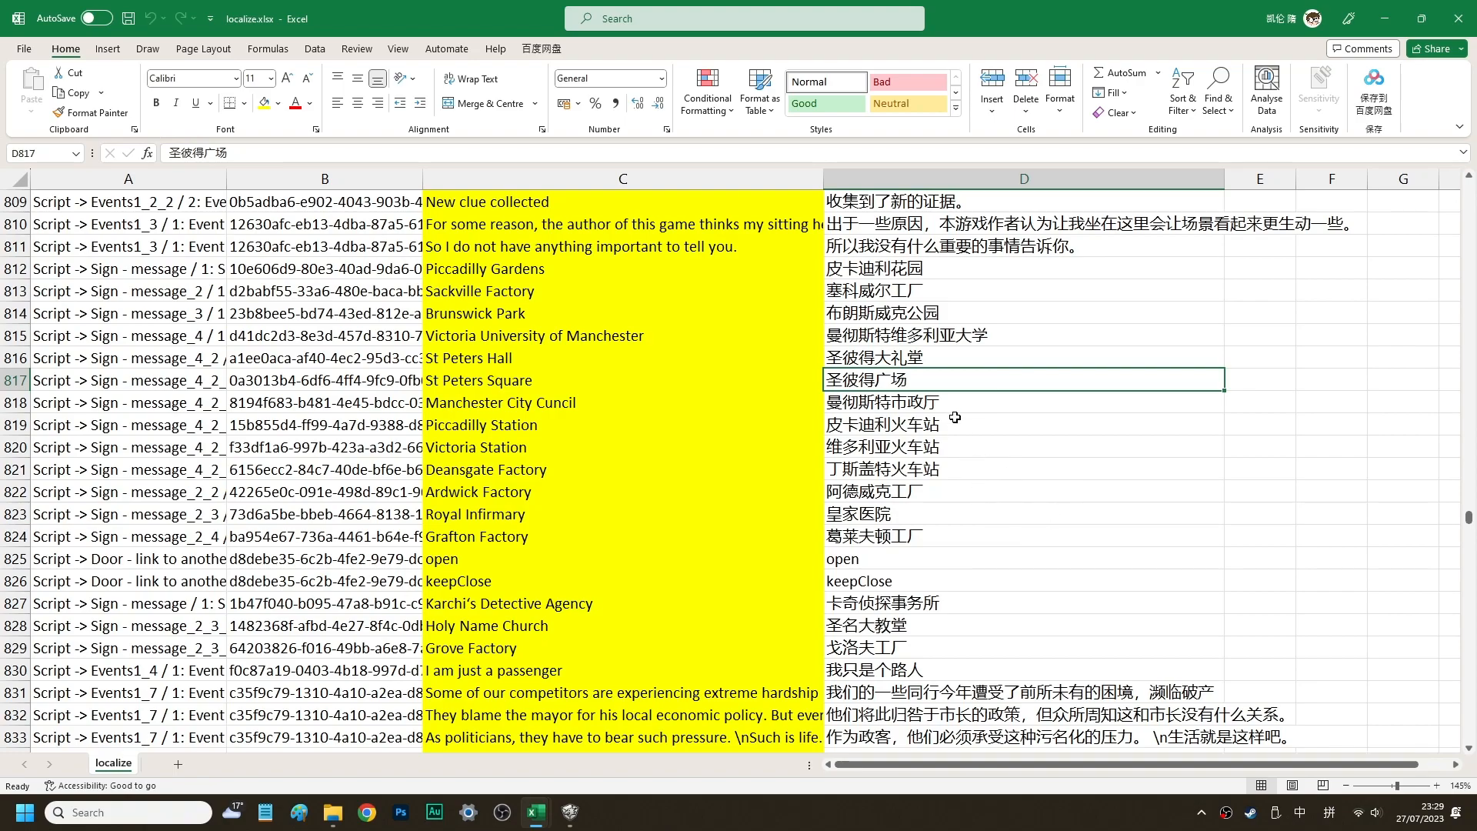
Open Find and Replace for the sheet, move the dialog clear of column C, and go to its replacement field
{"action": "key", "text": "ctrl+h"}
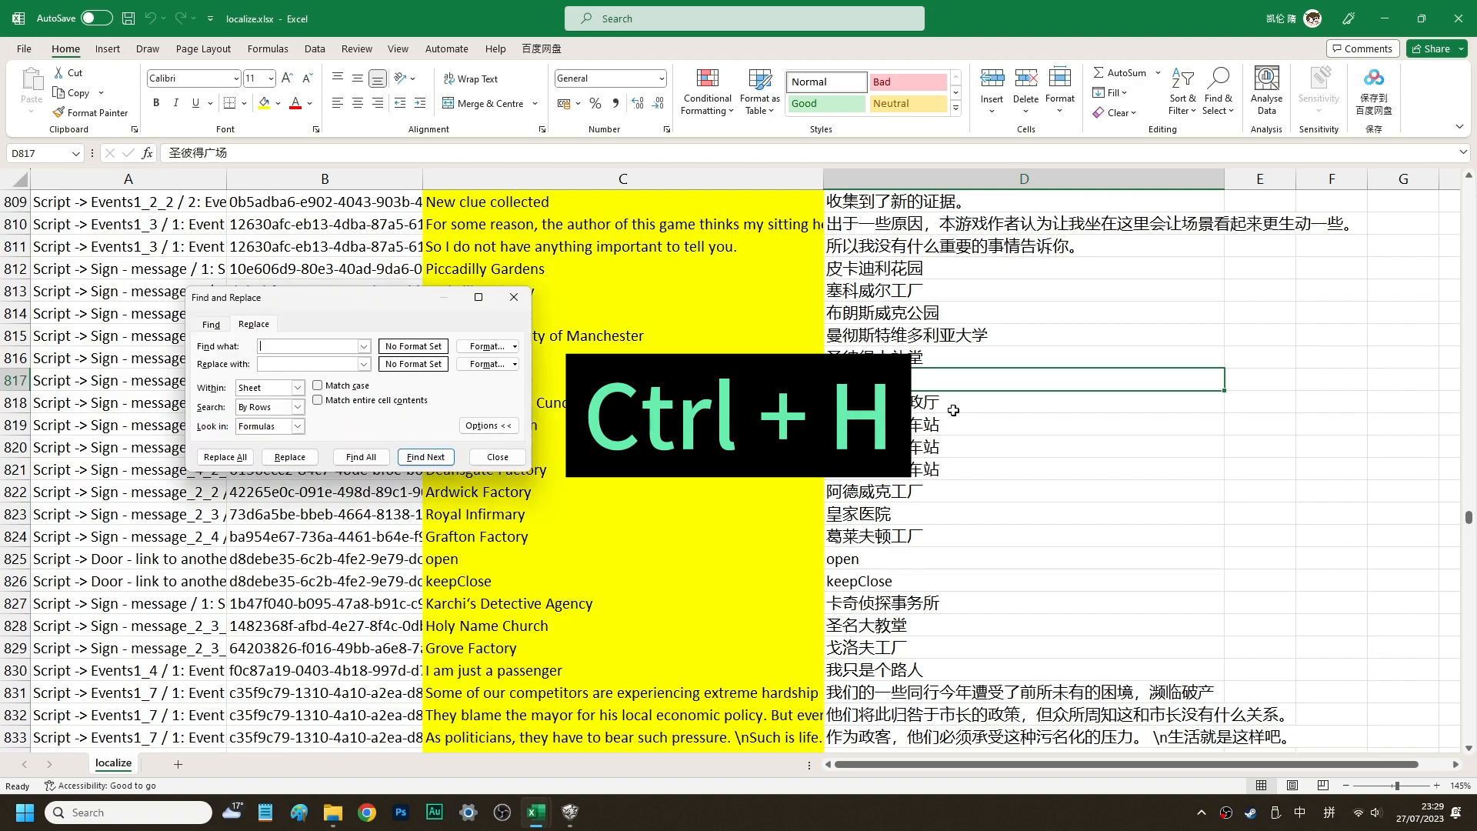
{"action": "left_click_drag", "start_coordinate": [343, 298], "coordinate": [1091, 253]}
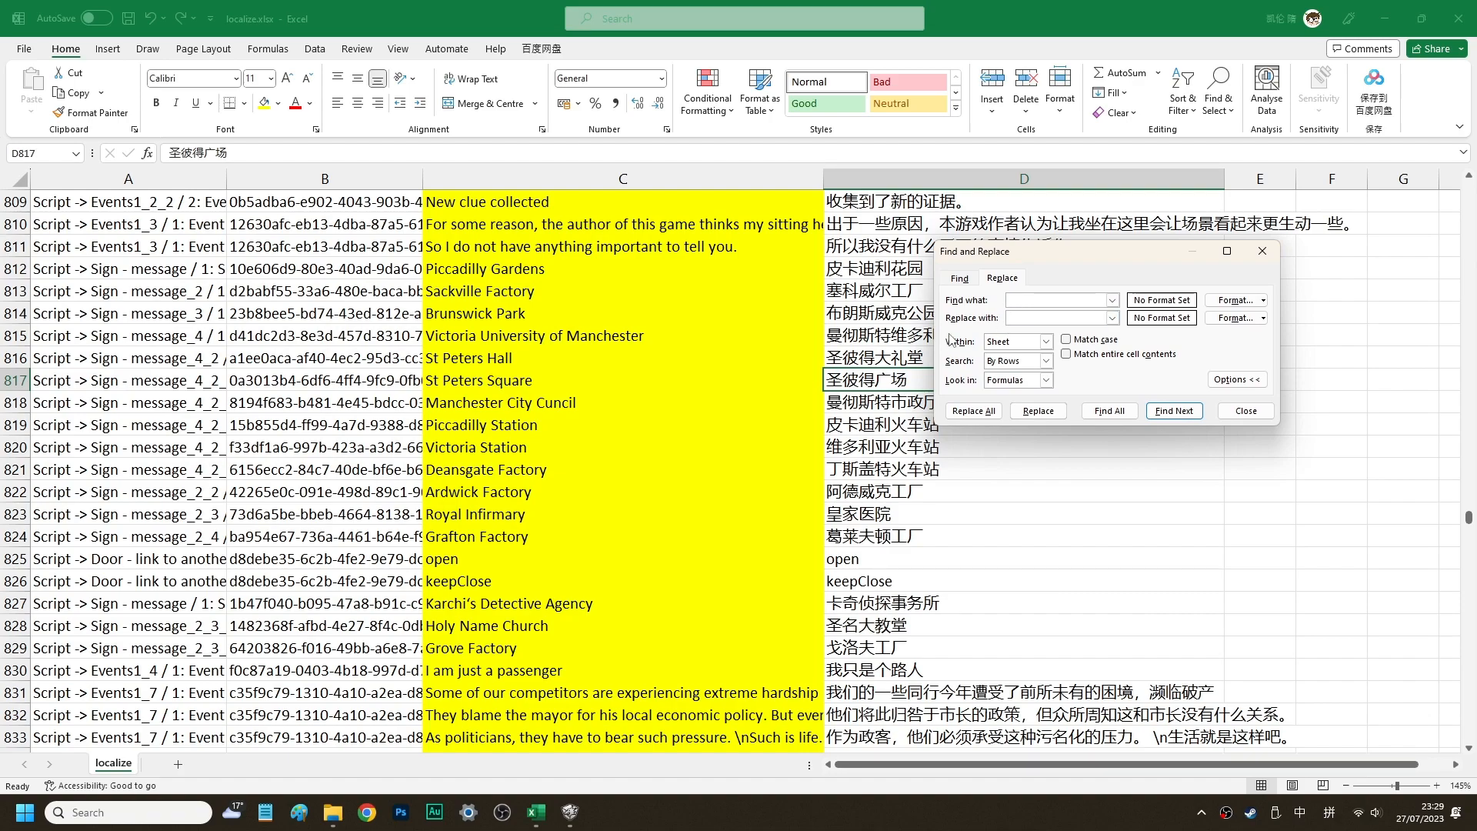
{"action": "left_click", "coordinate": [1024, 315]}
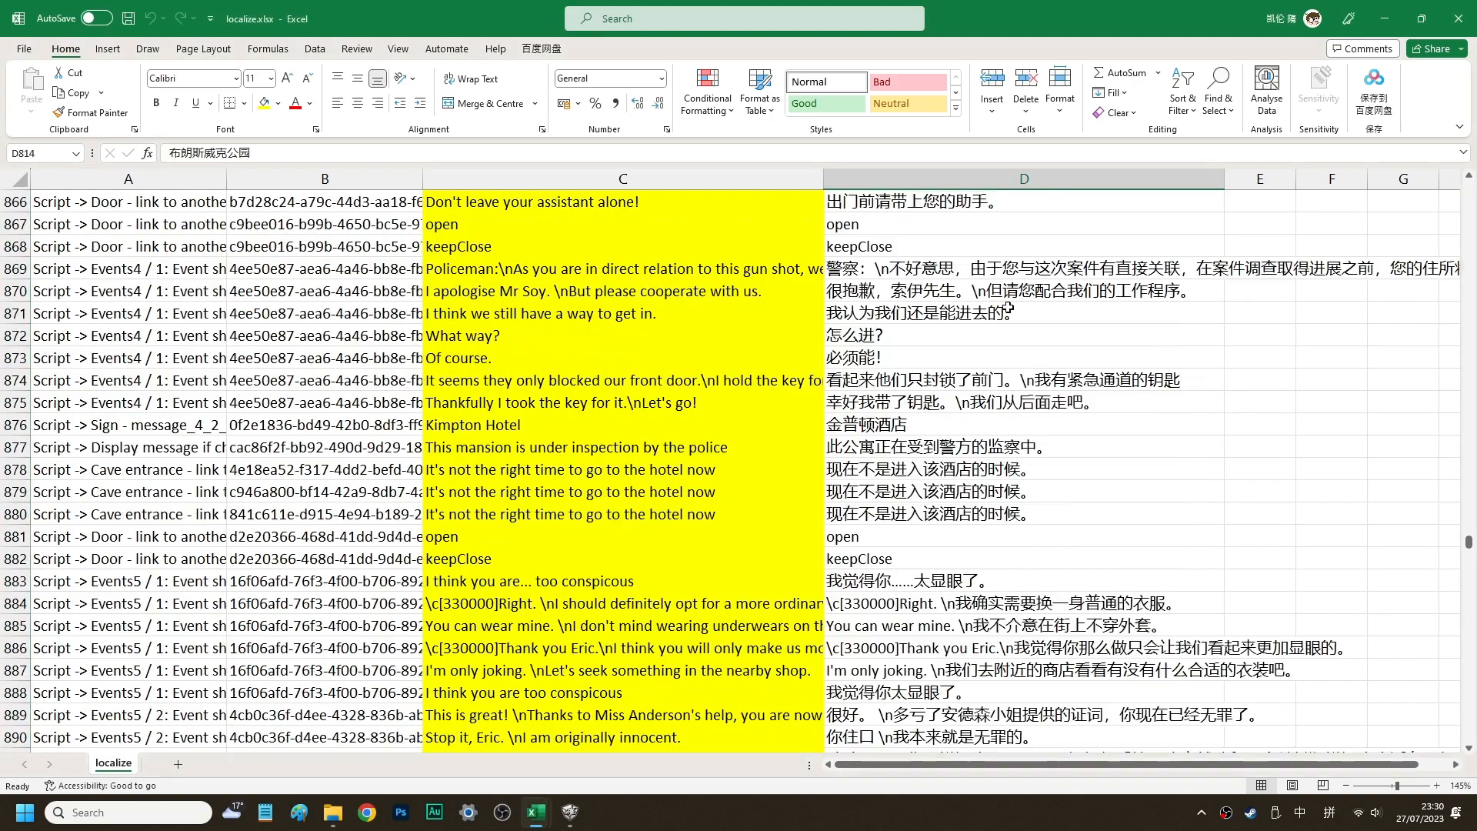
Open cell D870 for editing and highlight the \n code, then check how the following script rows use it
{"action": "double_click", "coordinate": [975, 291]}
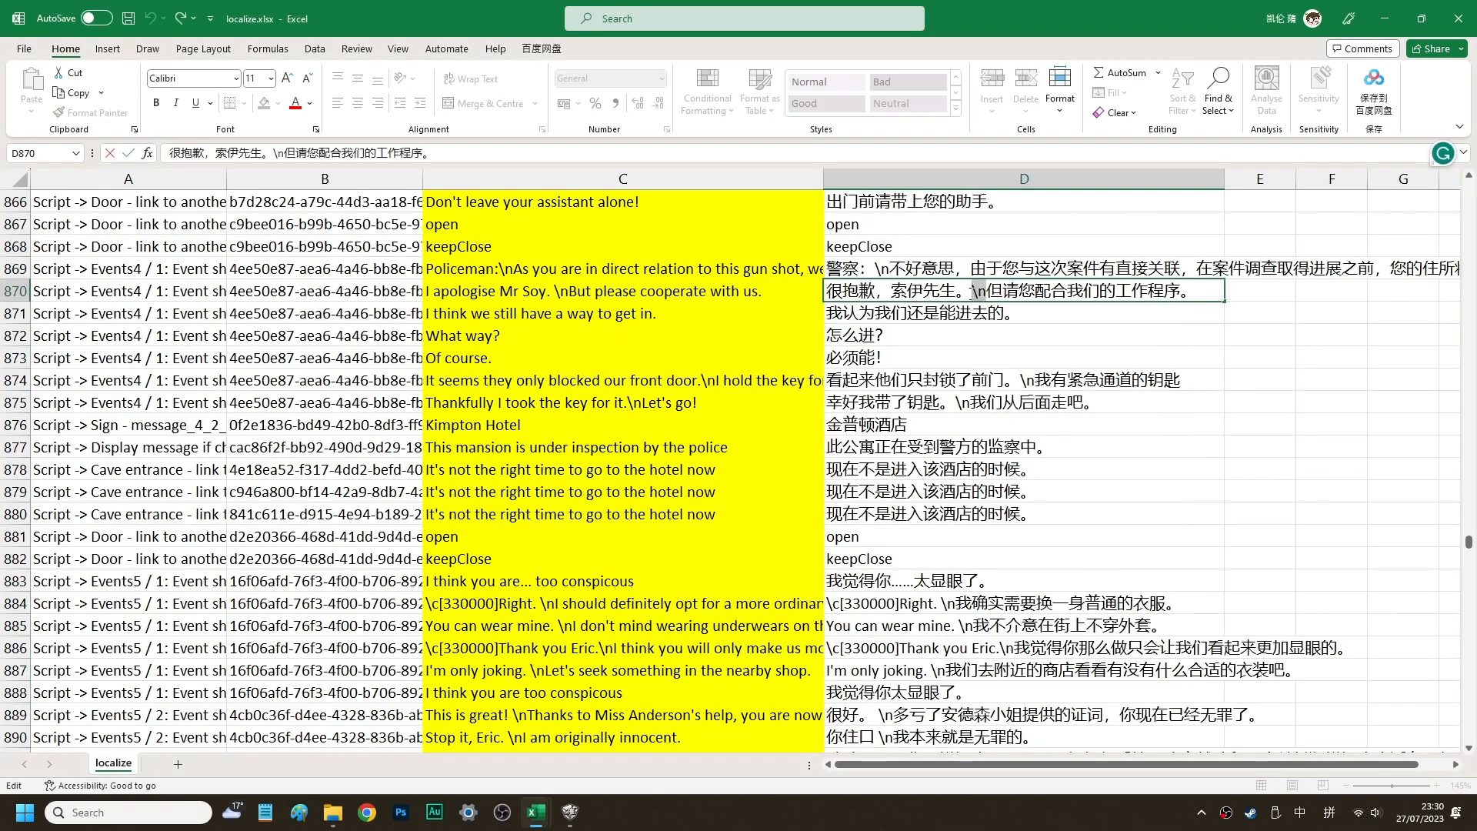
{"action": "left_click_drag", "start_coordinate": [965, 294], "coordinate": [972, 293]}
{"action": "scroll", "coordinate": [1030, 568], "scroll_direction": "down", "scroll_amount": 2}
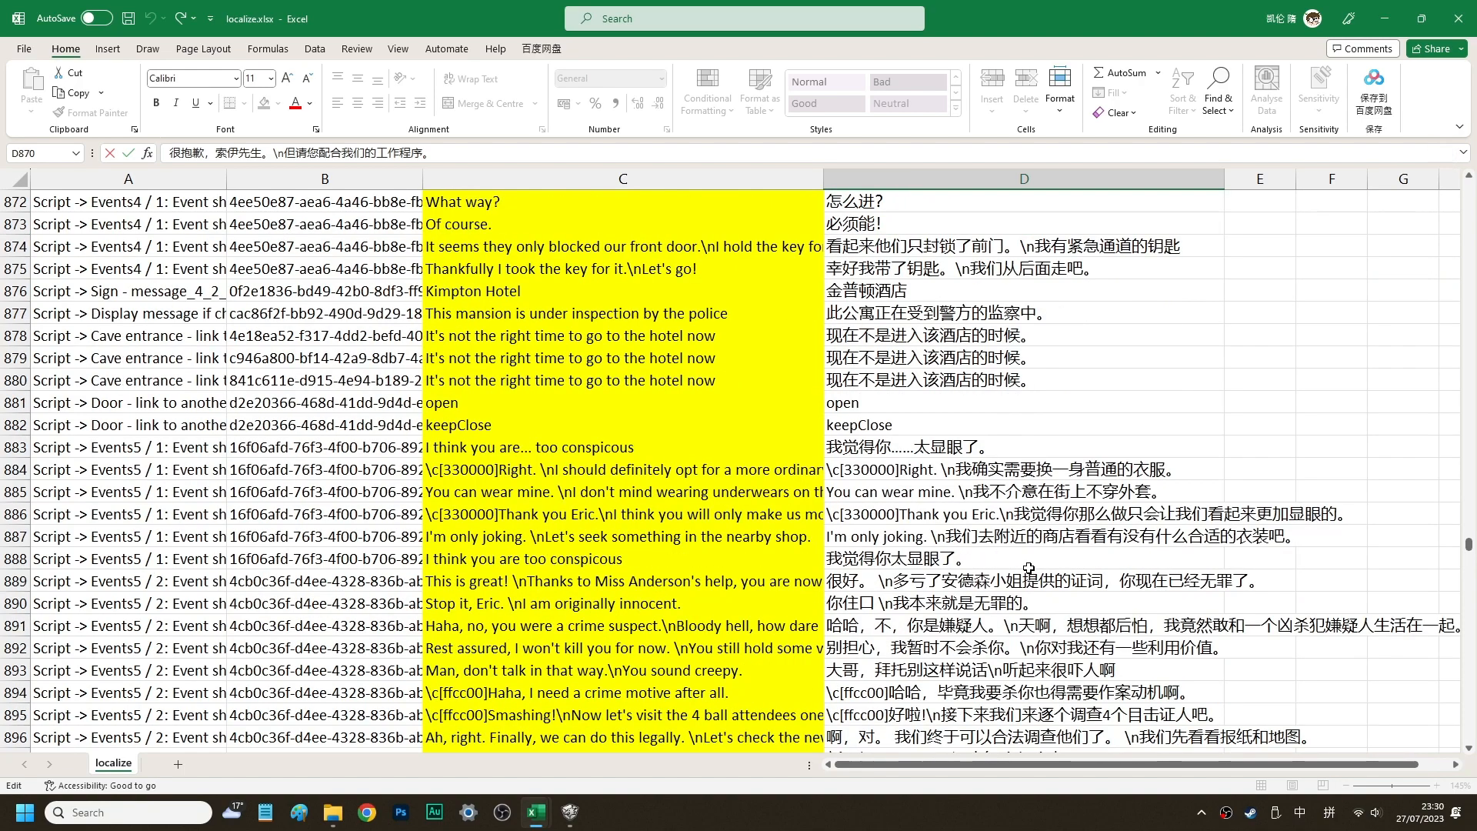
Replace the English word after the \c[330000] code in cell D884 with 好的
{"action": "double_click", "coordinate": [833, 468]}
{"action": "left_click_drag", "start_coordinate": [899, 469], "coordinate": [938, 468]}
{"action": "type", "text": "好的"}
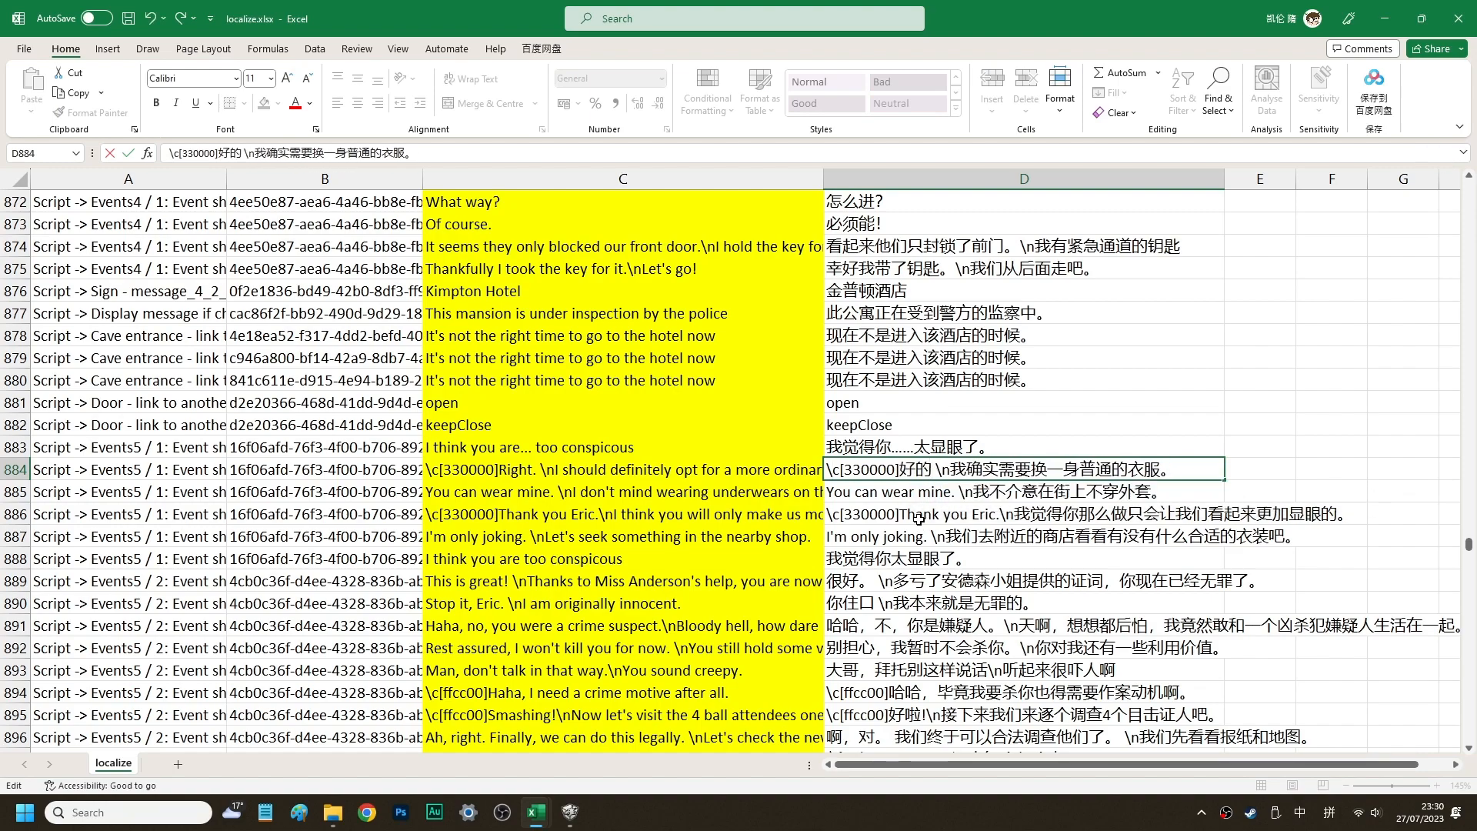
Replace the English sentence before the \n code in cell D885 with 你可以穿我的
{"action": "double_click", "coordinate": [944, 491]}
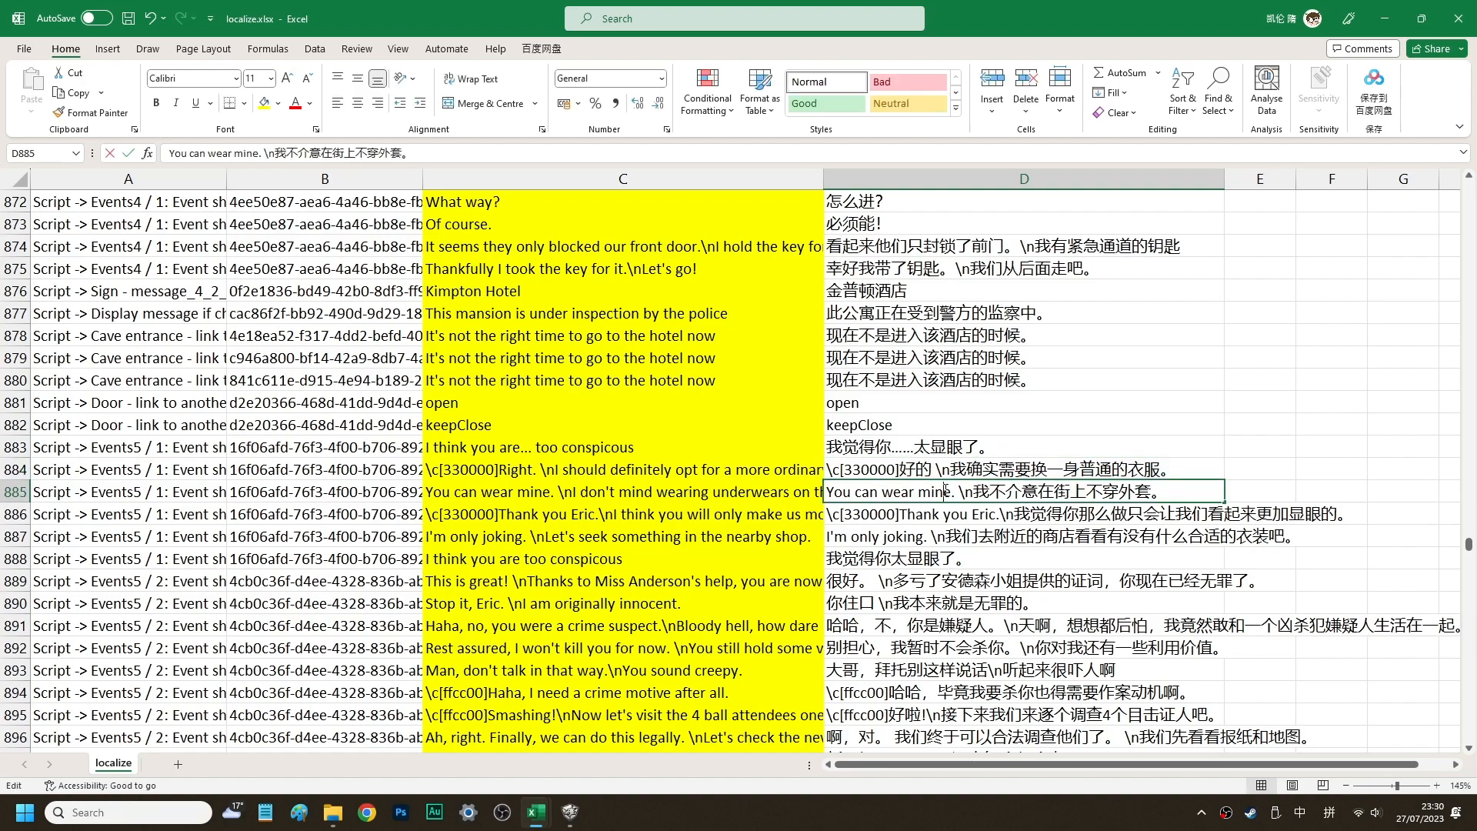
{"action": "left_click_drag", "start_coordinate": [955, 491], "coordinate": [774, 460]}
{"action": "type", "text": "你可以"}
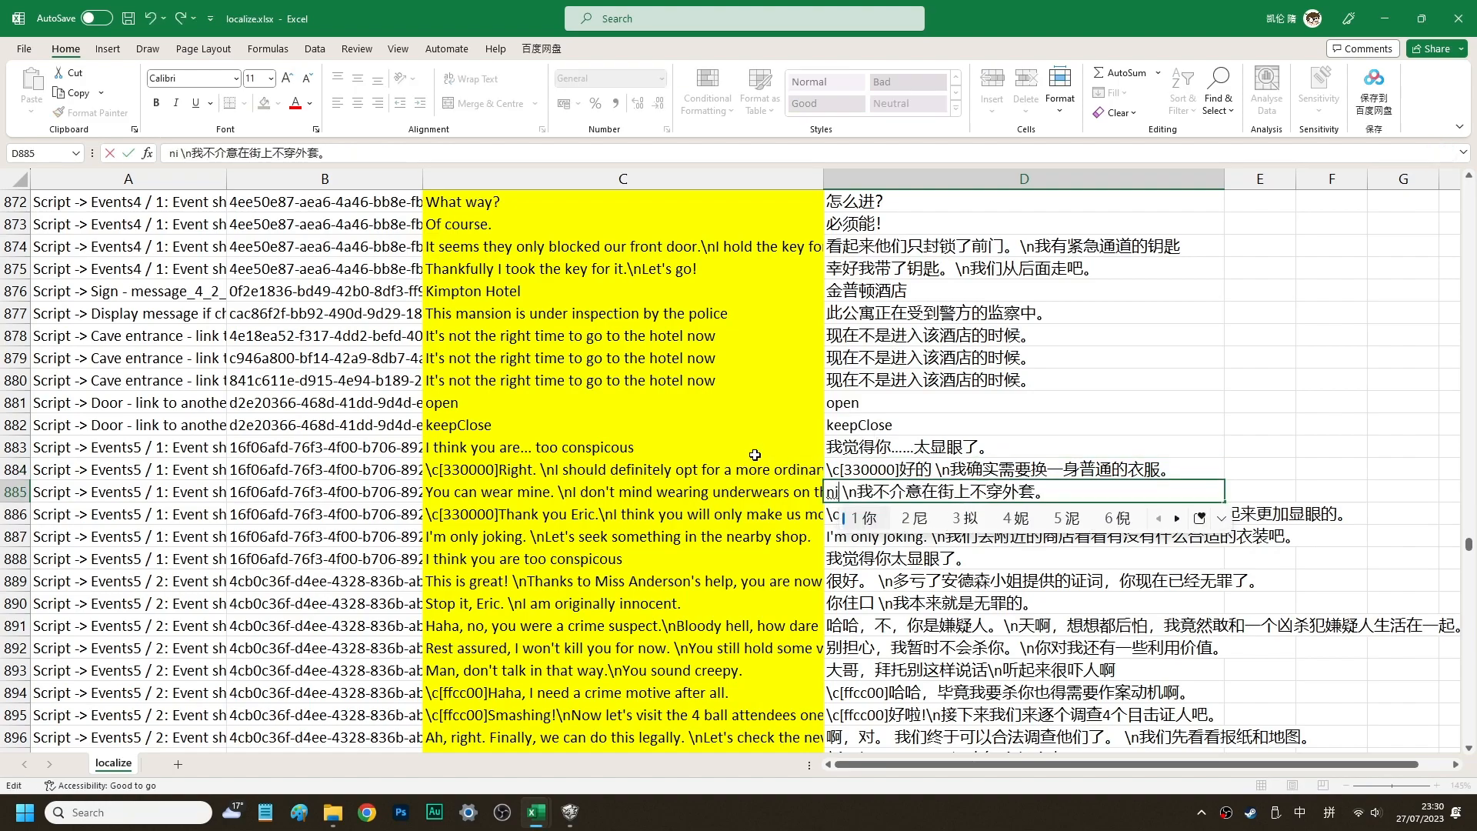
{"action": "type", "text": "ode"}
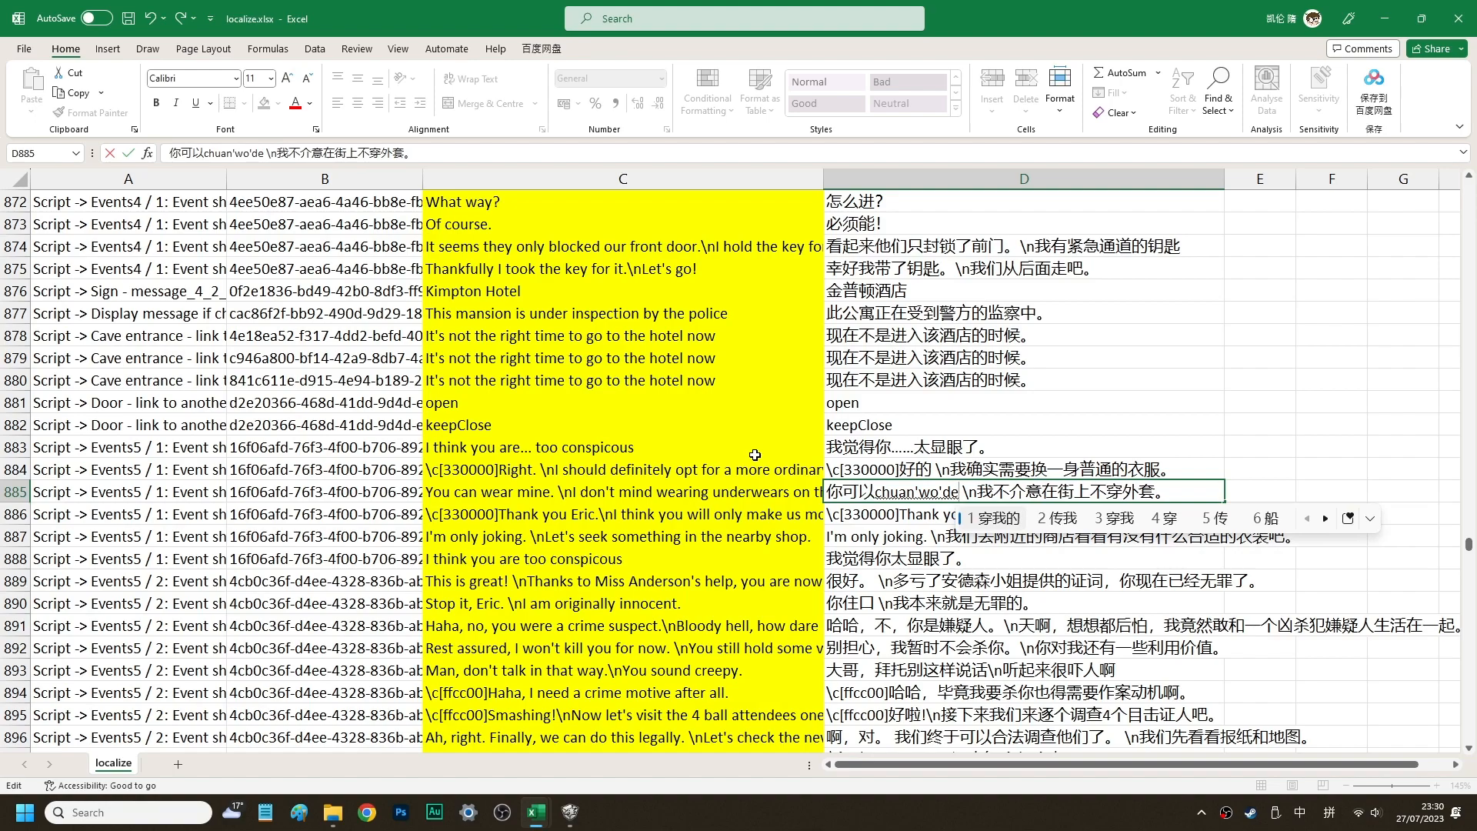
{"action": "key", "text": "space"}
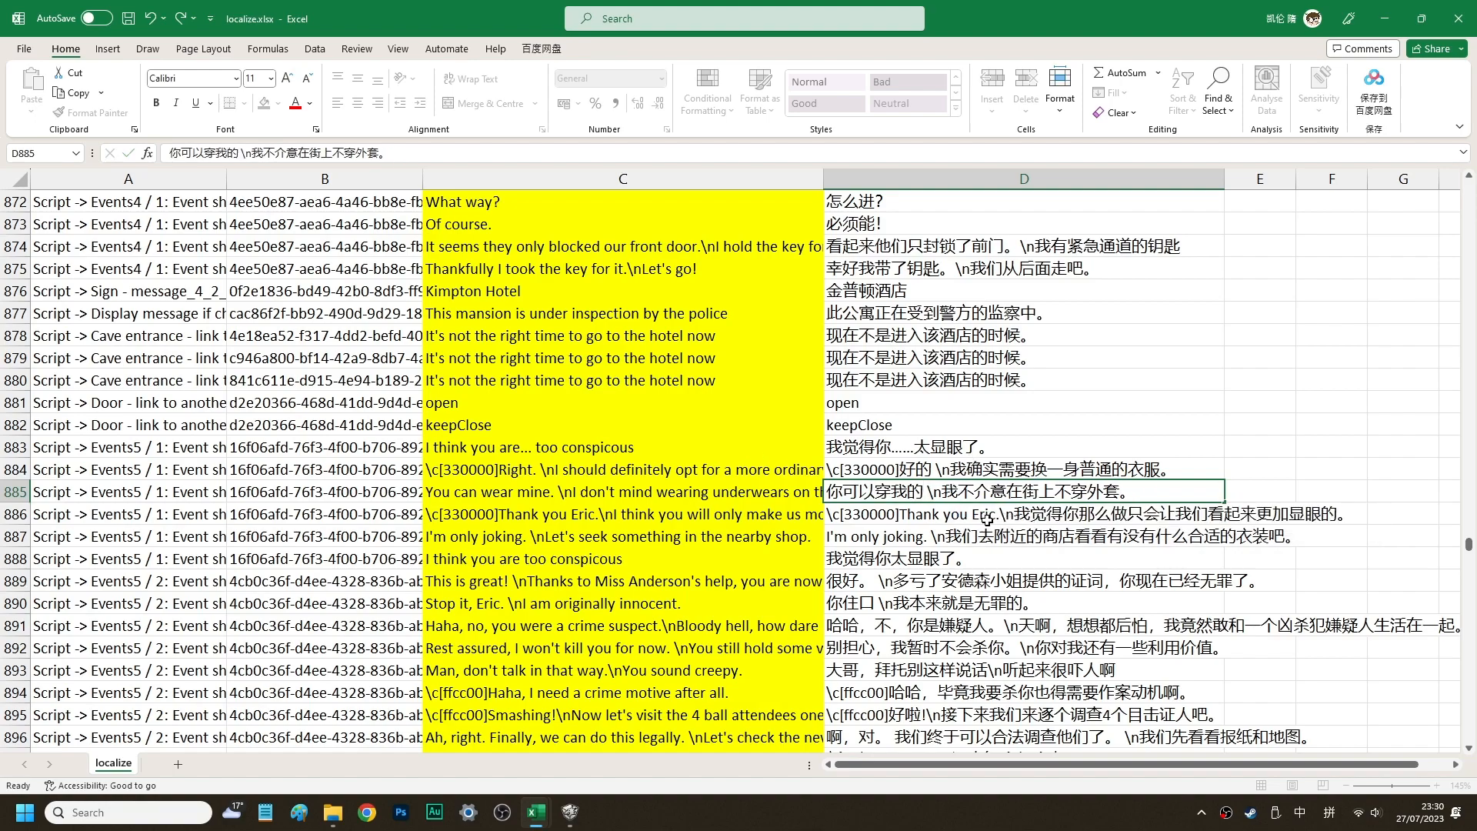
Replace the English thanks between the \c[330000] and \n codes in D886 with 谢谢你， followed by the character's name in Chinese
{"action": "double_click", "coordinate": [990, 515]}
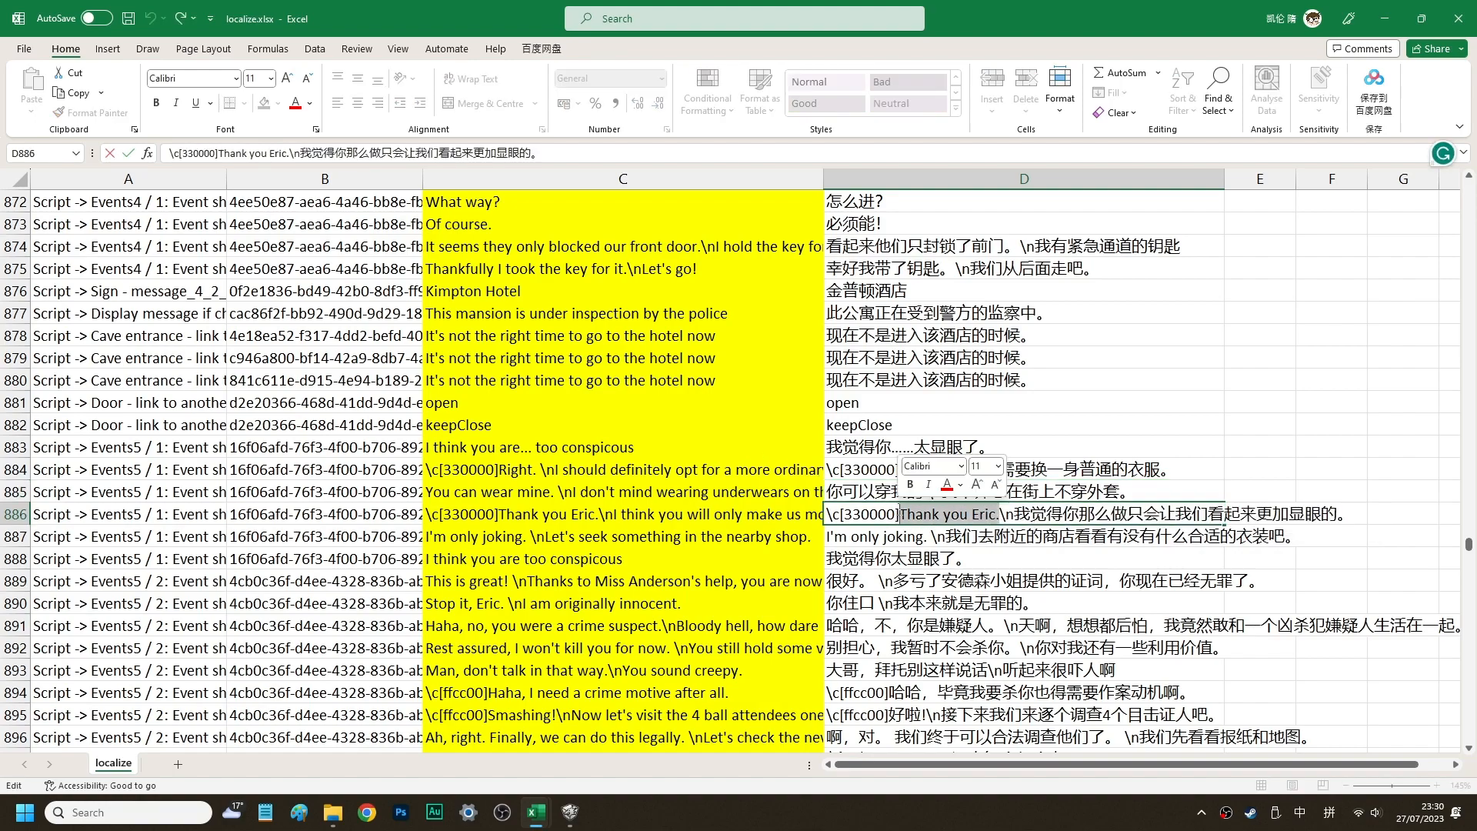
{"action": "type", "text": "xiexieni"}
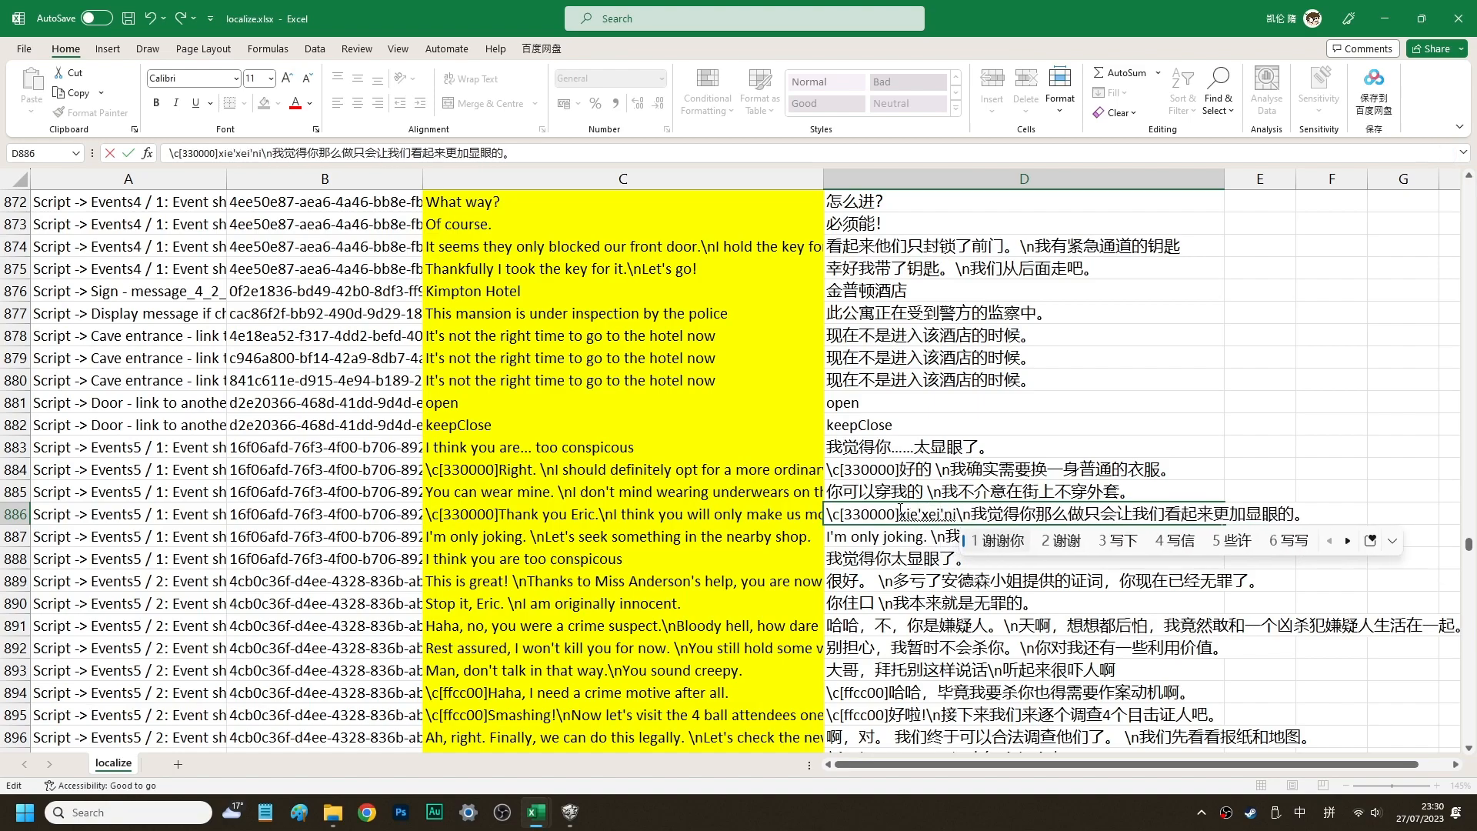
{"action": "key", "text": "space"}
{"action": "type", "text": "，airuike"}
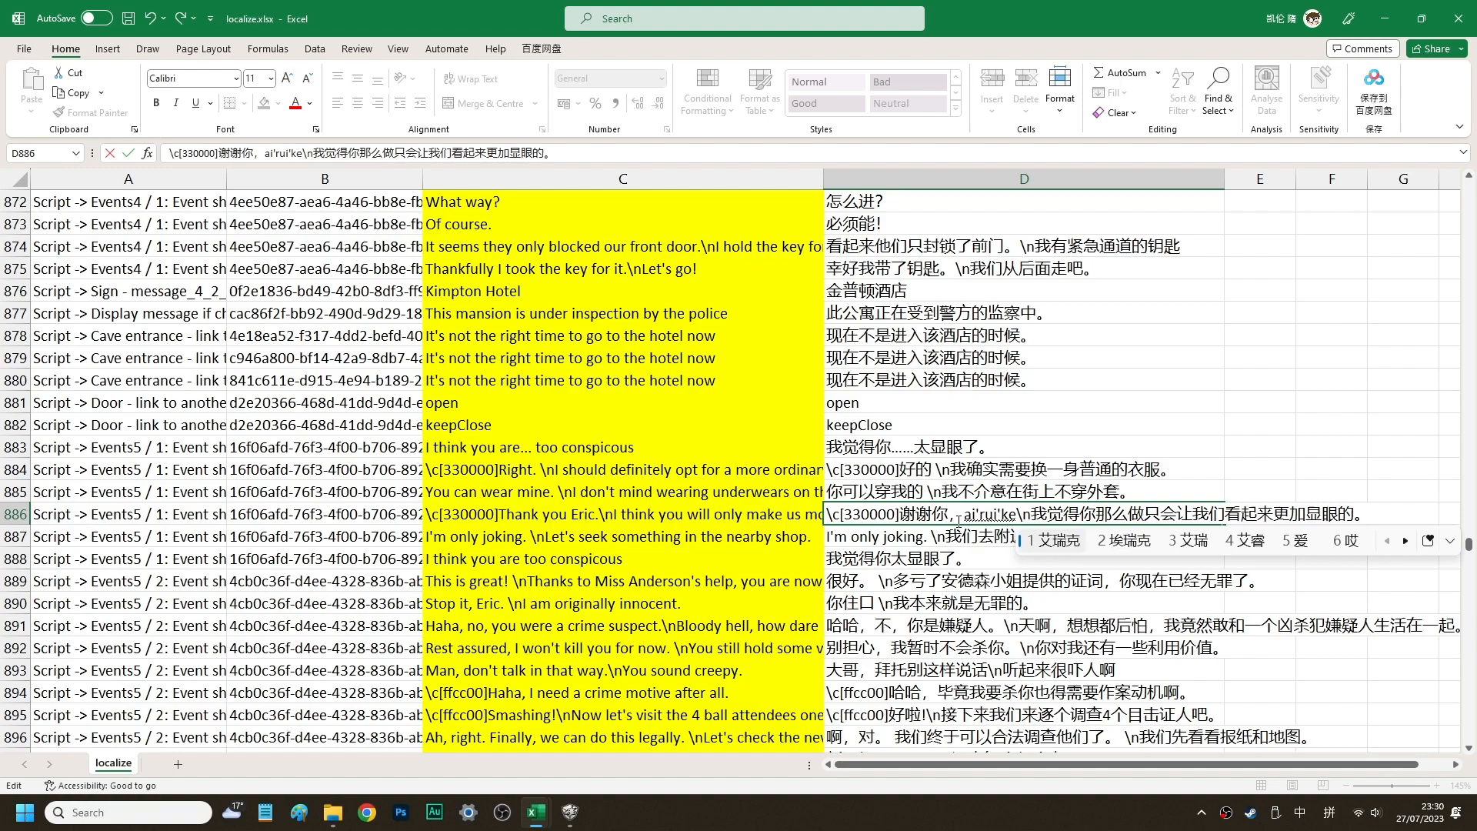
{"action": "type", "text": "2"}
Replace the English sentence before the \n code in cell D887 with 我开玩笑的
{"action": "double_click", "coordinate": [882, 538]}
{"action": "left_click_drag", "start_coordinate": [815, 520], "coordinate": [719, 538]}
{"action": "type", "text": "wokaiwanxi2"}
{"action": "left_click", "coordinate": [943, 625]}
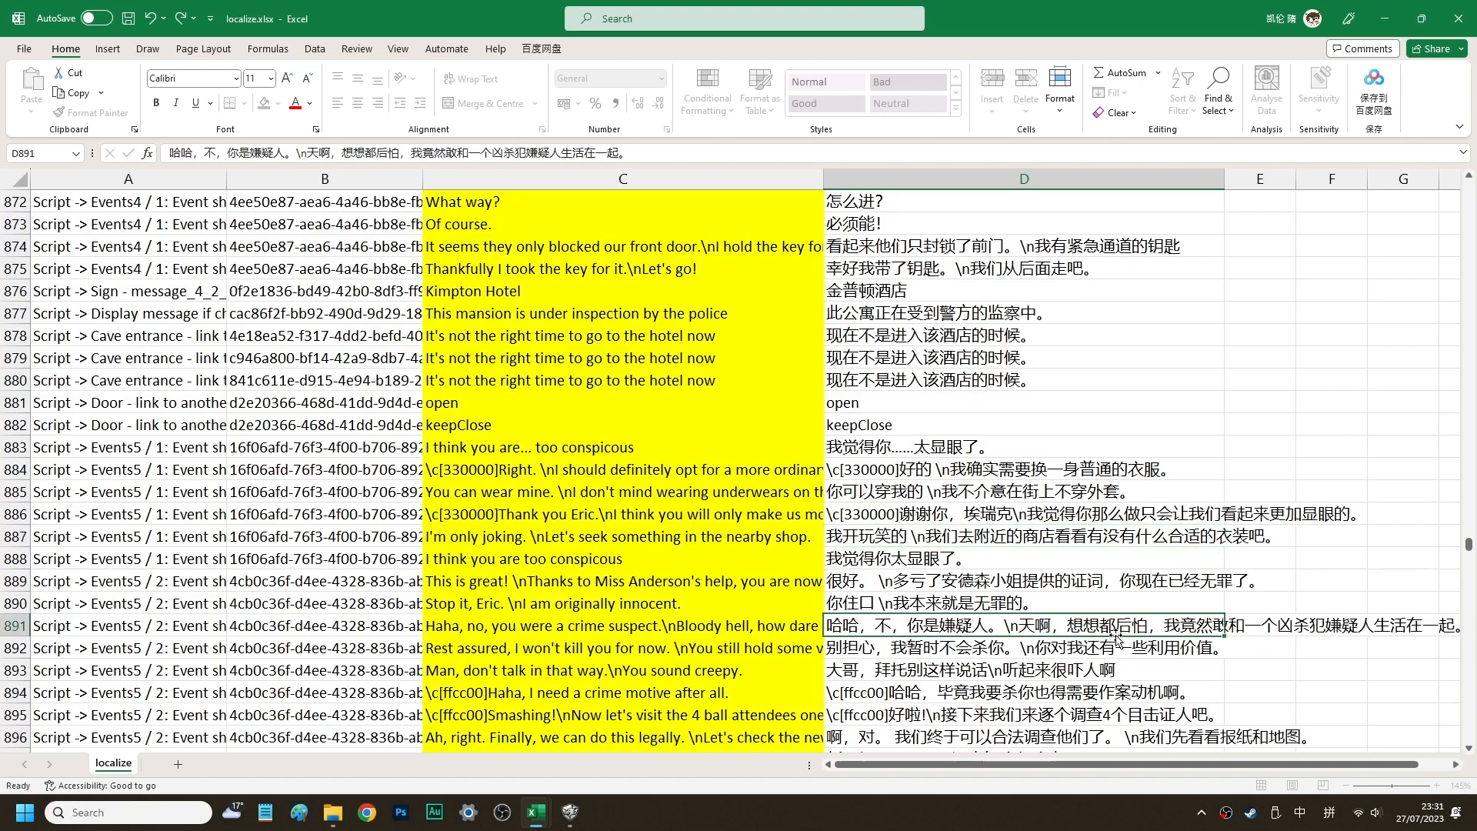
Review the column D translations of the following script rows and check the motion names in D949 and D950
{"action": "scroll", "coordinate": [943, 569], "scroll_direction": "down", "scroll_amount": 8}
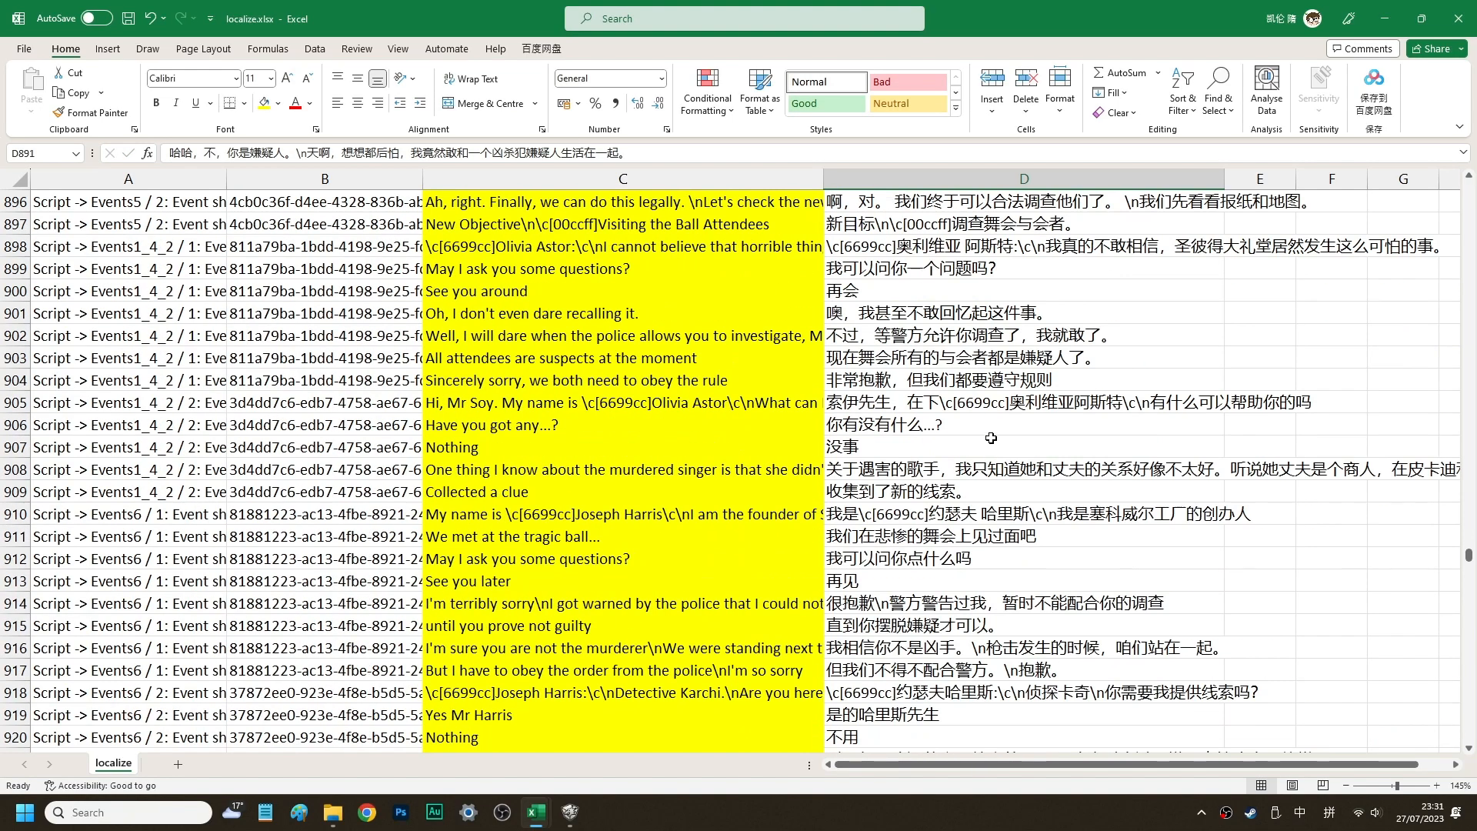
{"action": "scroll", "coordinate": [993, 454], "scroll_direction": "down", "scroll_amount": 4}
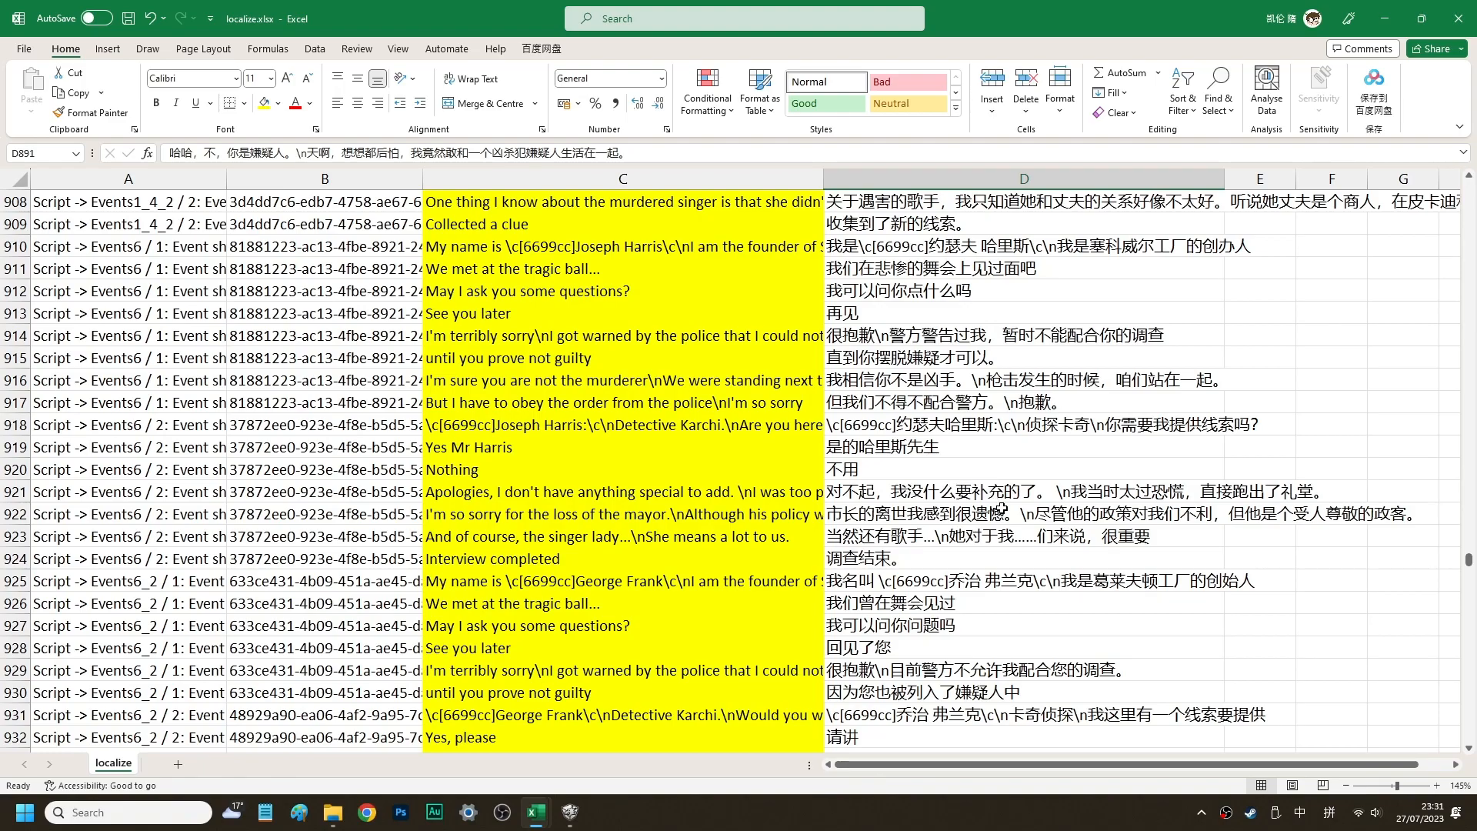
{"action": "scroll", "coordinate": [1002, 510], "scroll_direction": "down", "scroll_amount": 9}
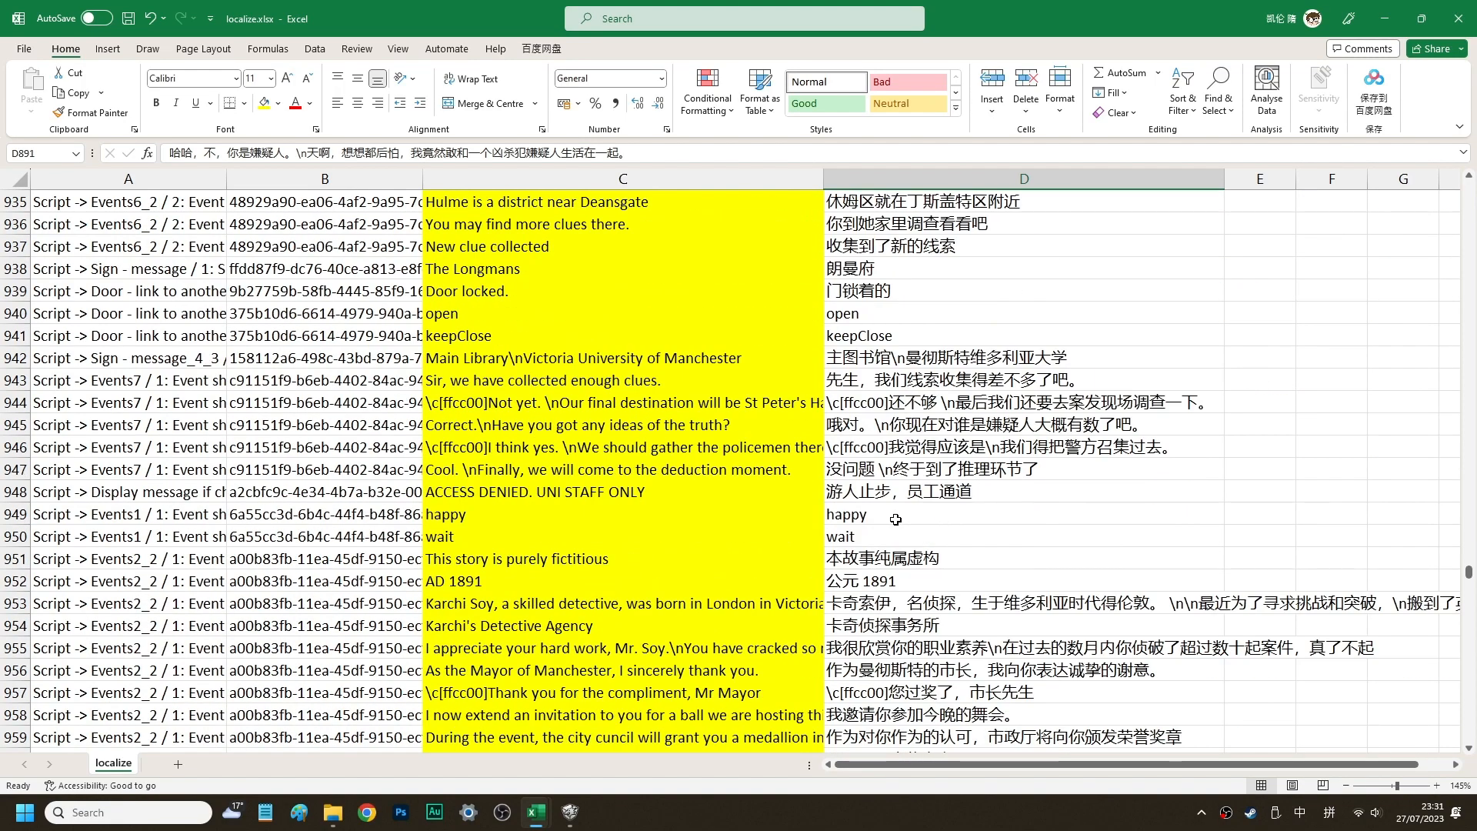
{"action": "left_click", "coordinate": [900, 520]}
{"action": "left_click", "coordinate": [875, 540]}
{"action": "scroll", "coordinate": [875, 541], "scroll_direction": "down", "scroll_amount": 5}
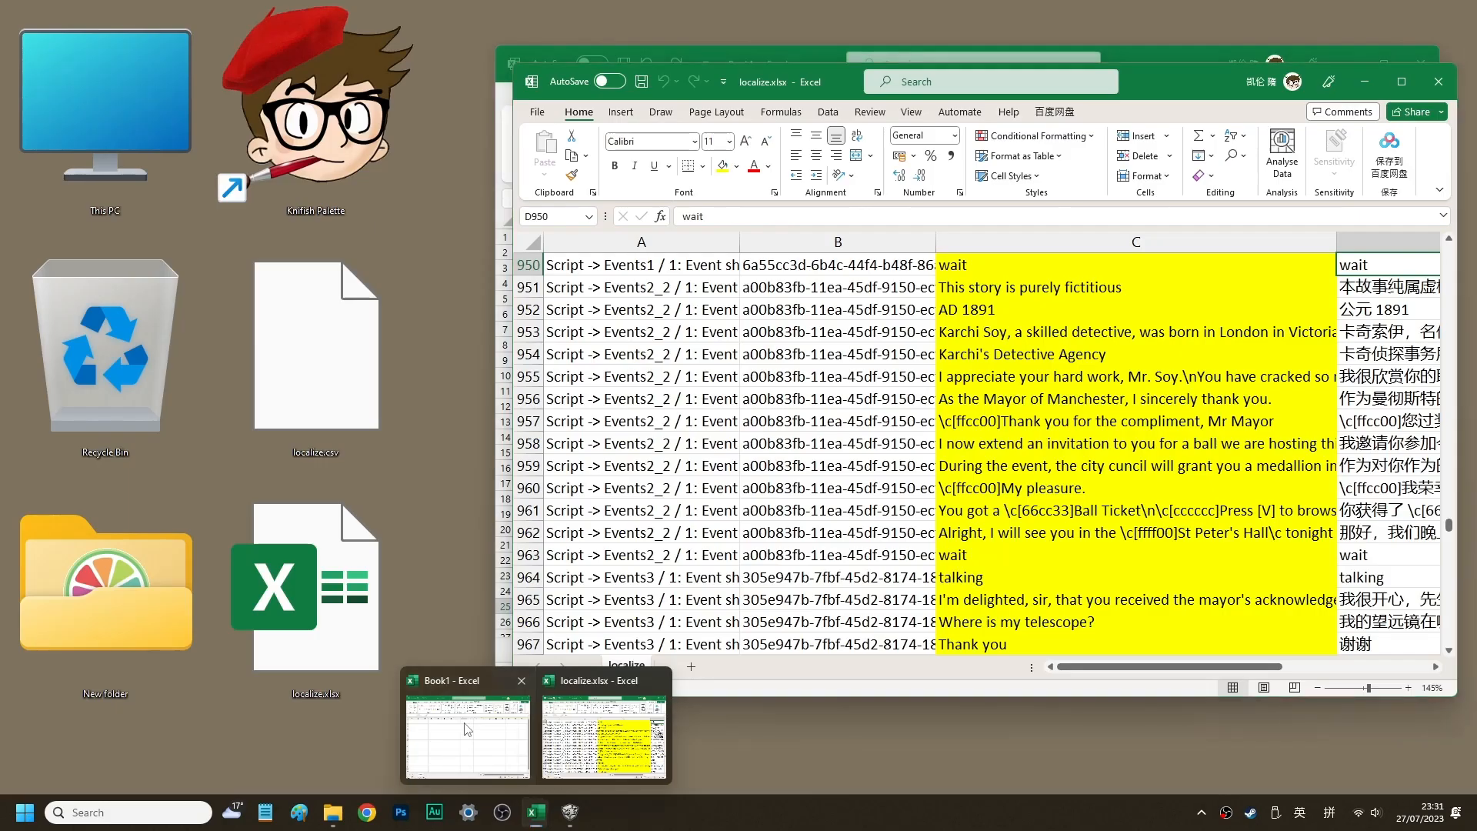
Open localize.csv from the desktop in Excel and move its window aside
{"action": "left_click", "coordinate": [464, 728]}
{"action": "left_click", "coordinate": [305, 330]}
{"action": "left_click_drag", "start_coordinate": [306, 333], "coordinate": [796, 358]}
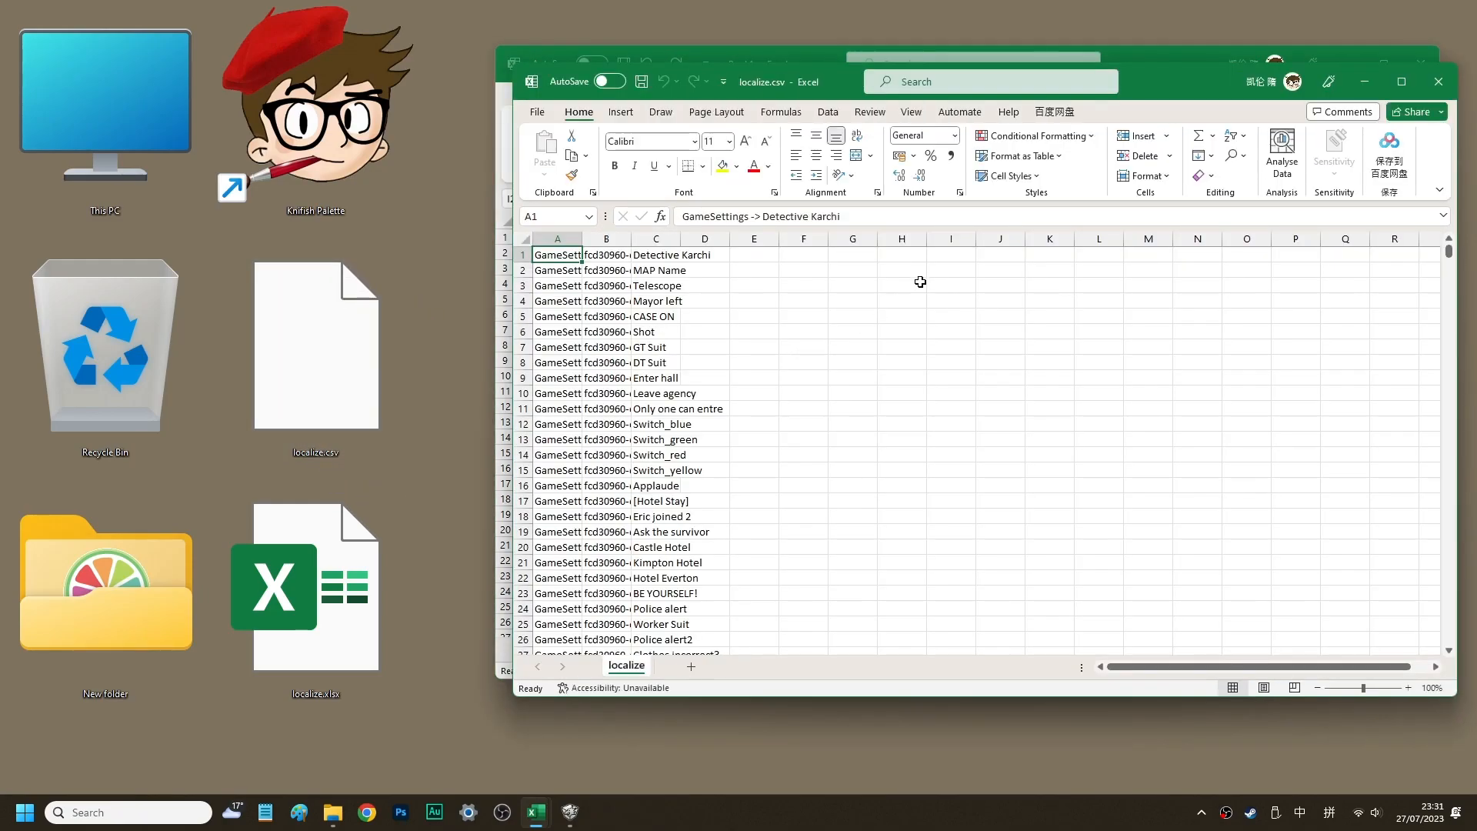
{"action": "left_click_drag", "start_coordinate": [1225, 83], "coordinate": [1101, 79]}
Make a backup copy of localize.csv on the desktop
{"action": "left_click", "coordinate": [316, 382]}
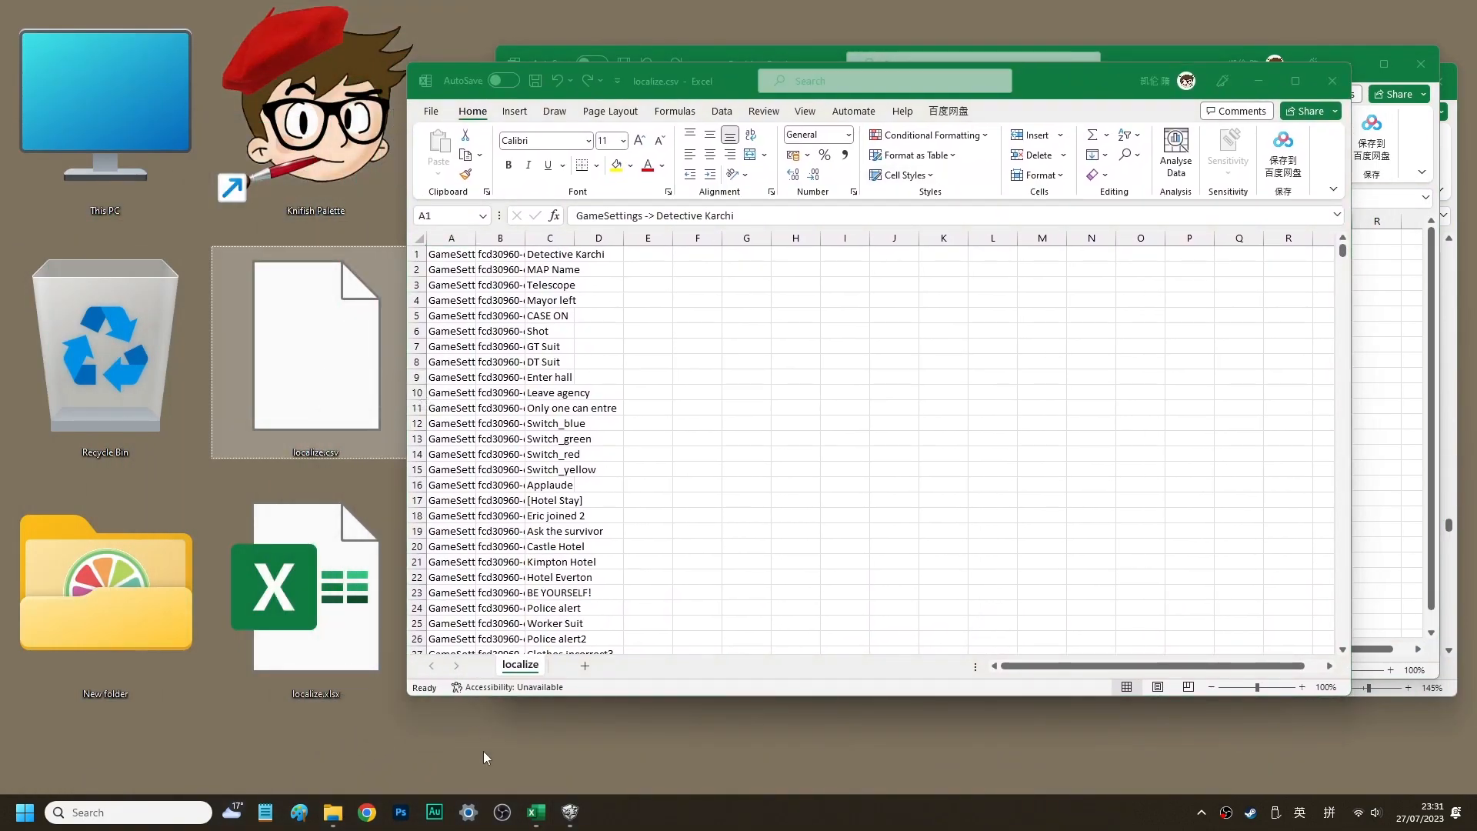
{"action": "left_click", "coordinate": [455, 739]}
{"action": "key", "text": "ctrl+v"}
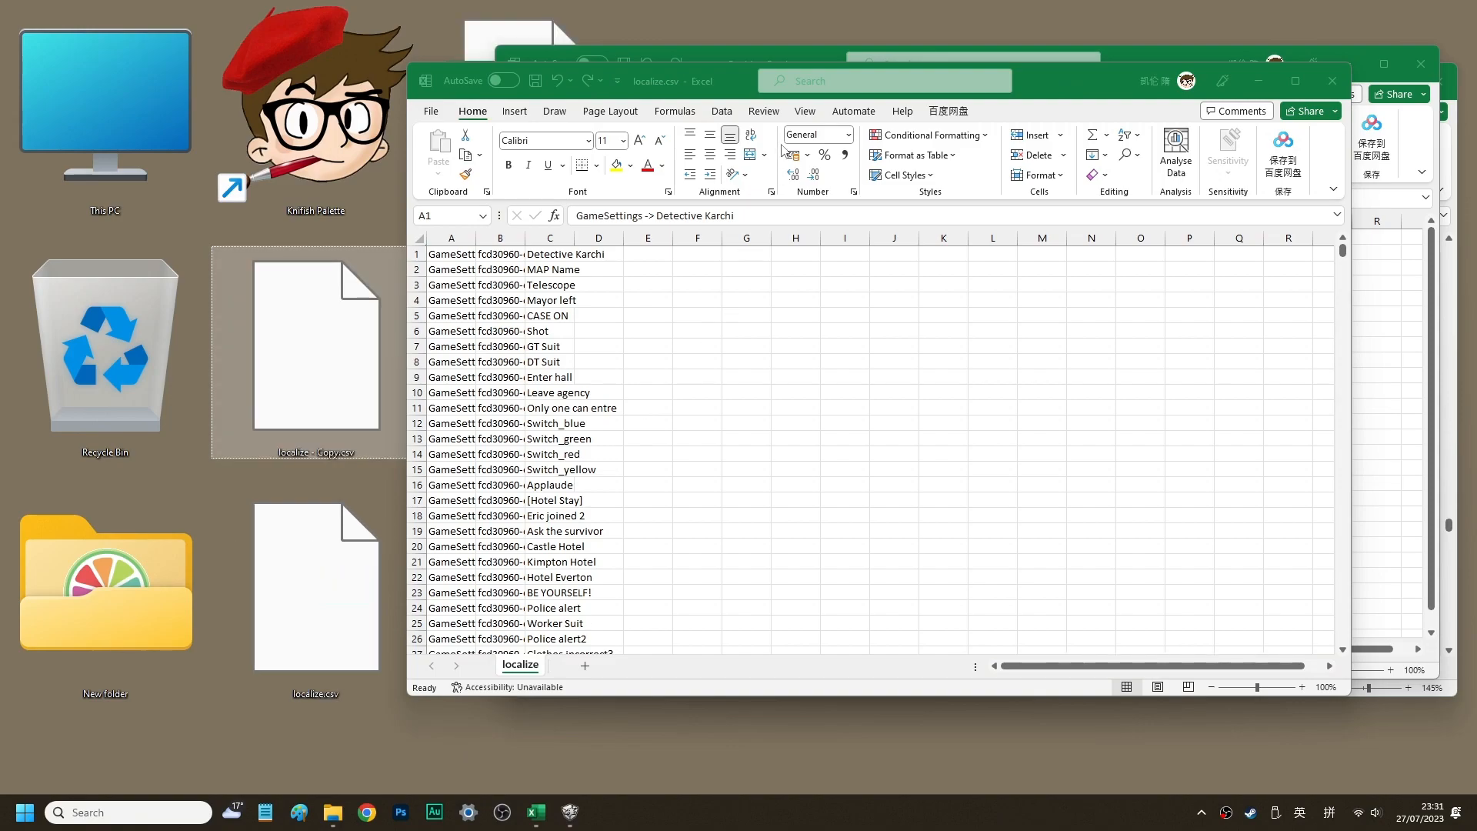
Put the blank Book1 window away and arrange localize.csv on the left and localize.xlsx on the right, side by side
{"action": "left_click_drag", "start_coordinate": [1025, 81], "coordinate": [729, 58]}
{"action": "left_click", "coordinate": [1139, 65]}
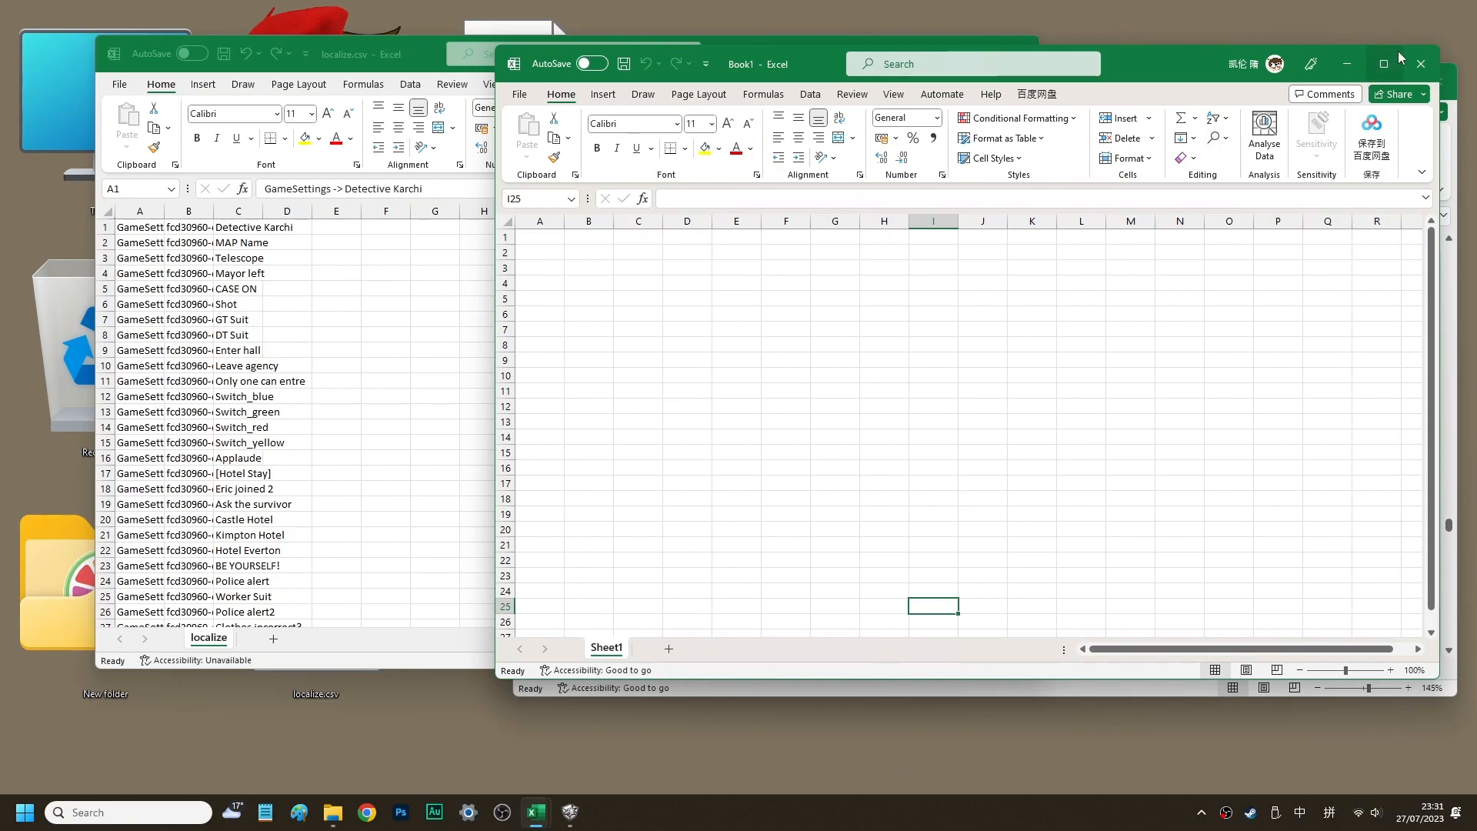
{"action": "left_click", "coordinate": [1348, 69]}
{"action": "left_click", "coordinate": [1138, 158]}
{"action": "key", "text": "super+Right"}
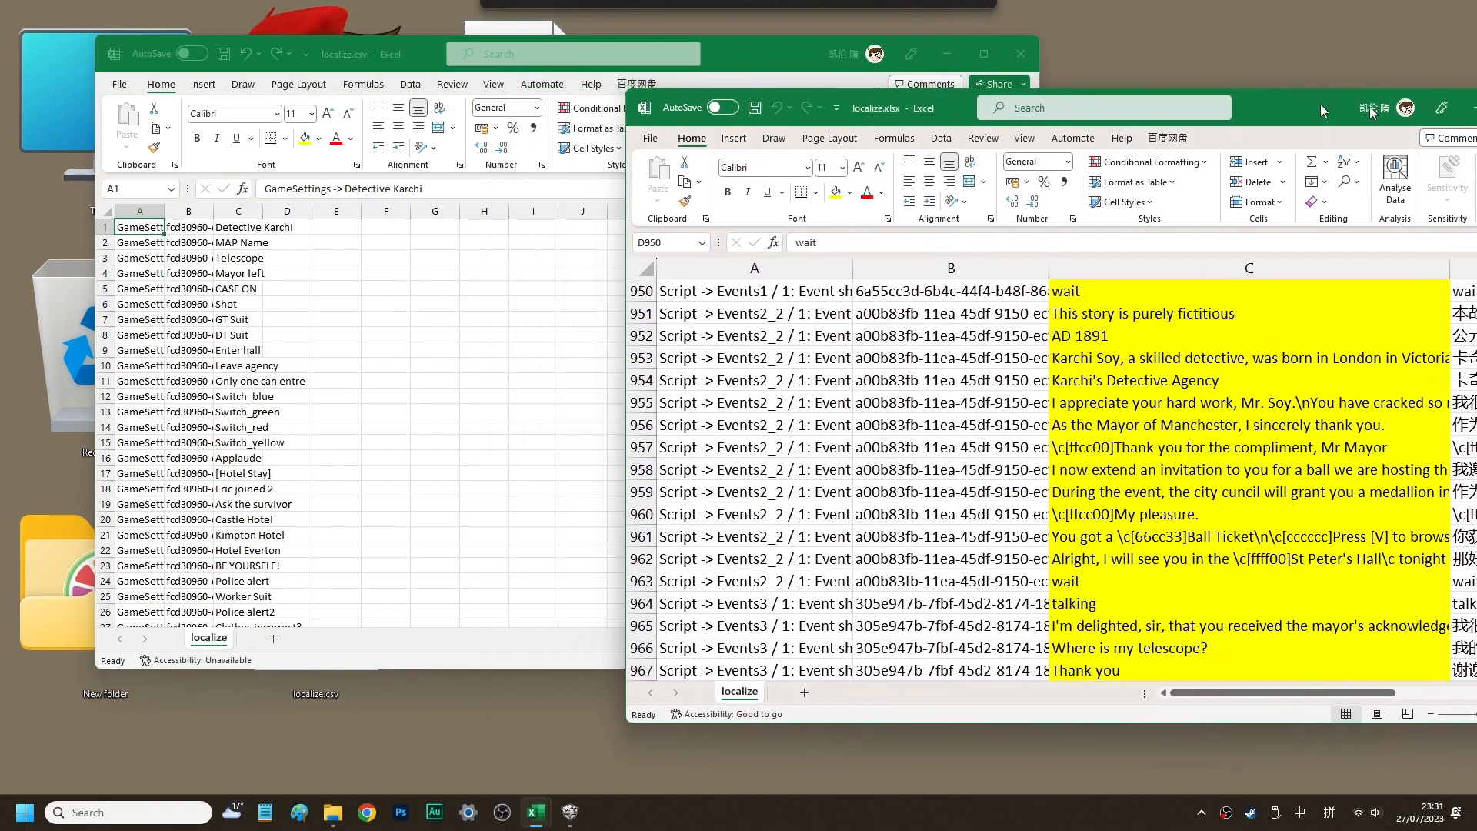
{"action": "key", "text": "Return"}
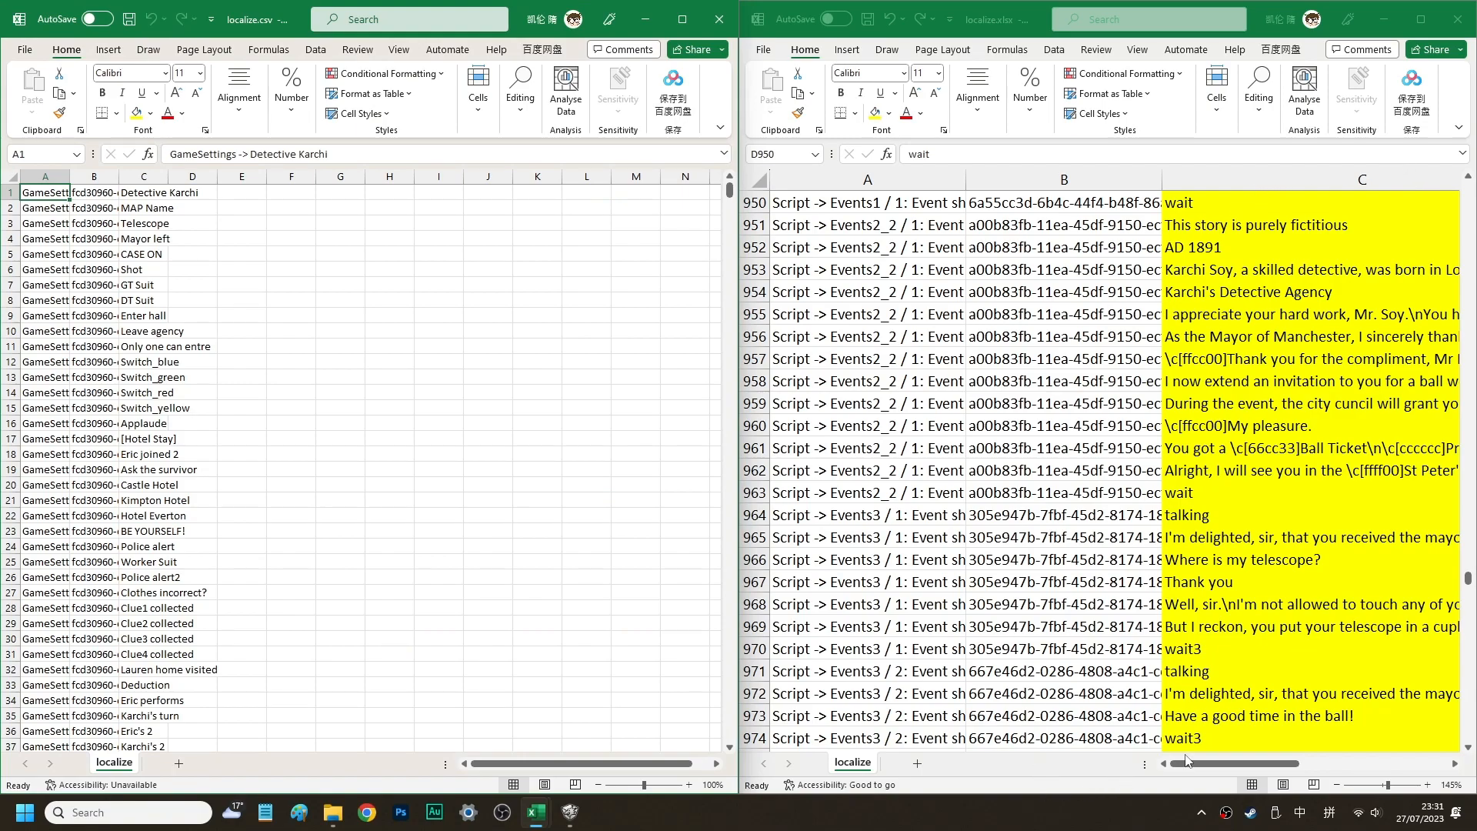
Copy the whole column D of localize.xlsx and paste it into column D of localize.csv
{"action": "left_click_drag", "start_coordinate": [1186, 761], "coordinate": [1334, 760]}
{"action": "left_click", "coordinate": [962, 180]}
{"action": "right_click", "coordinate": [961, 185]}
{"action": "left_click", "coordinate": [998, 241]}
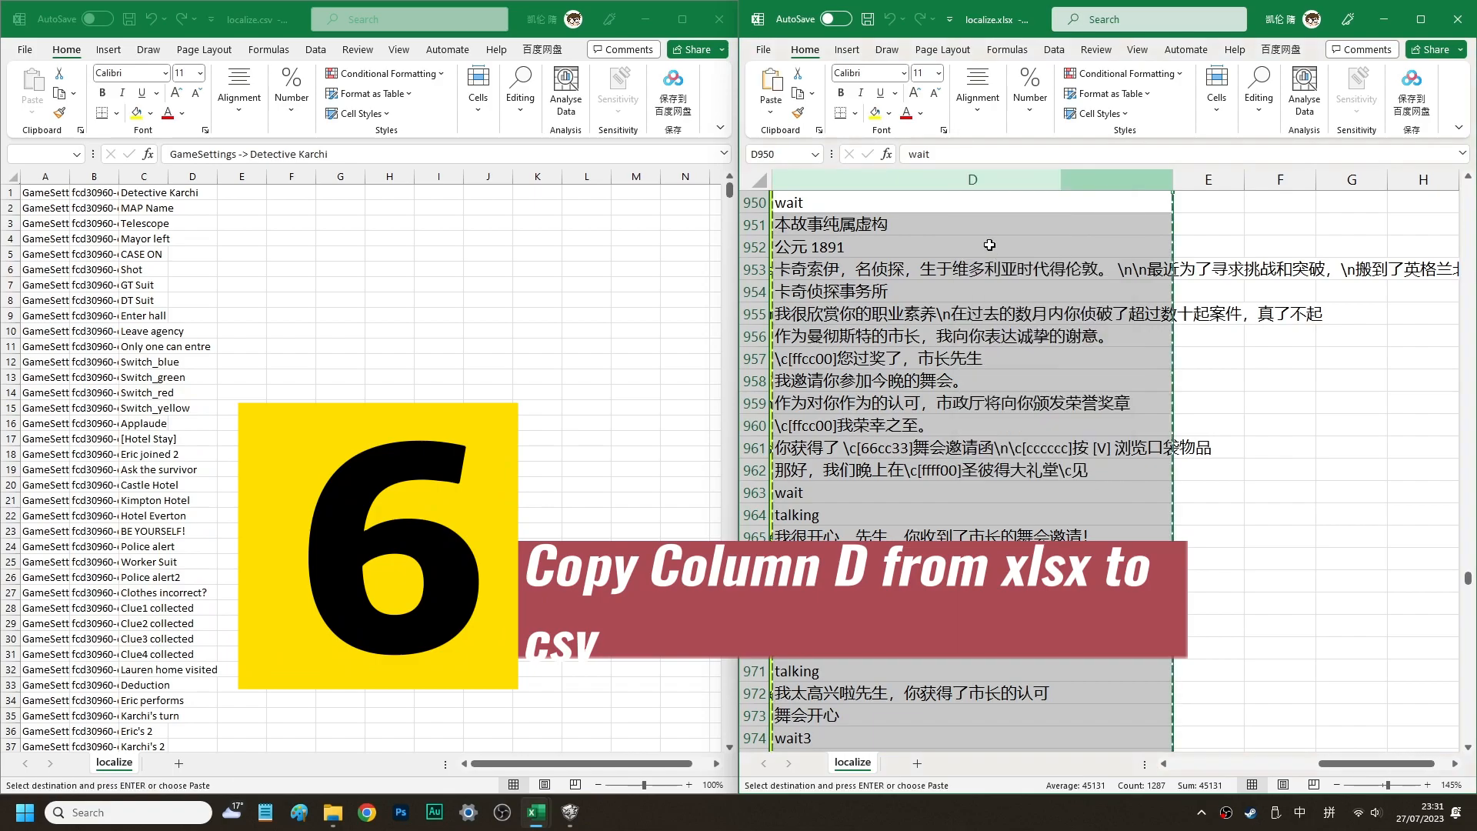
{"action": "left_click", "coordinate": [190, 177]}
{"action": "left_click", "coordinate": [190, 178]}
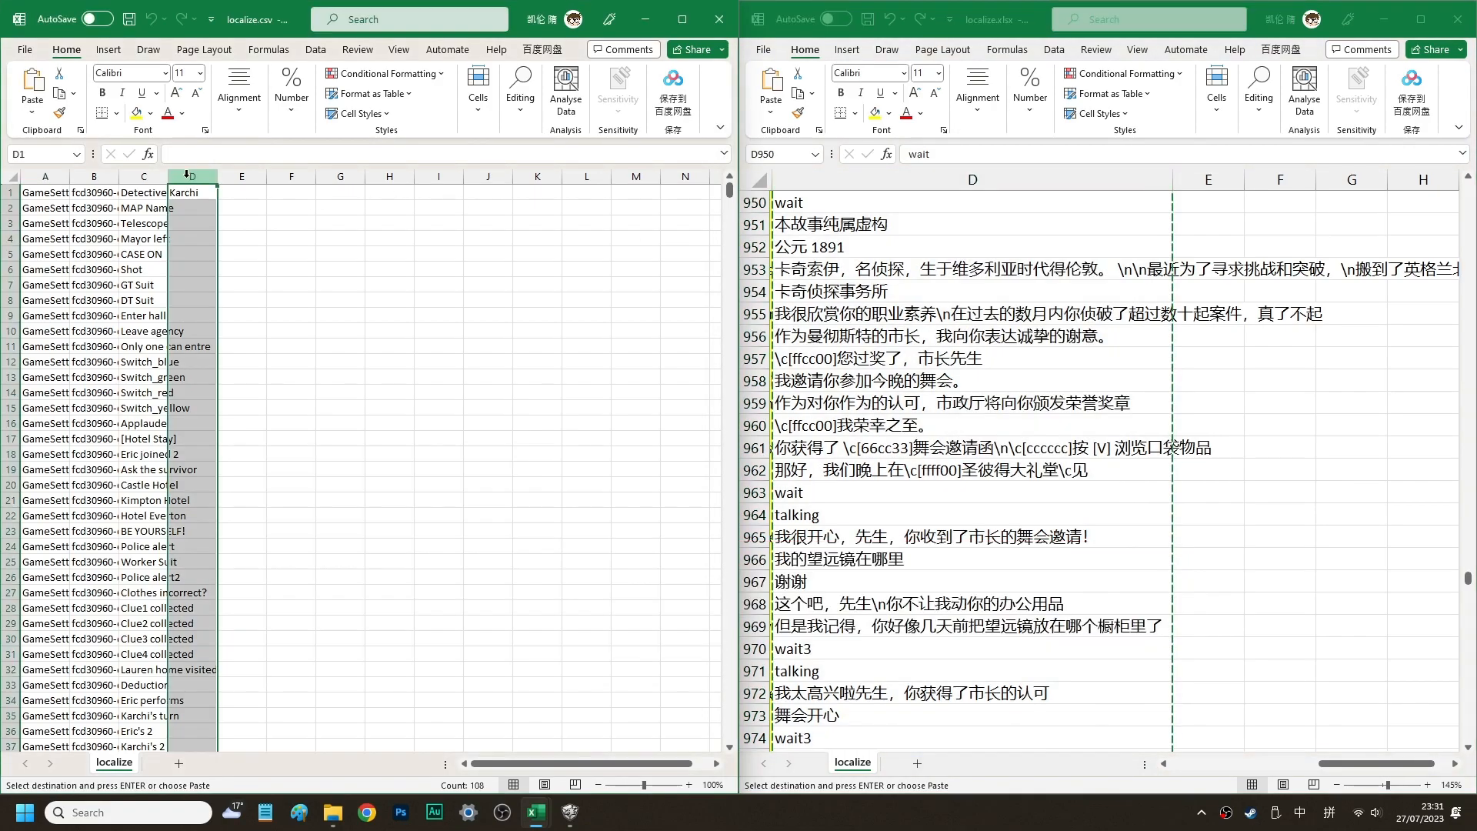
{"action": "right_click", "coordinate": [191, 182]}
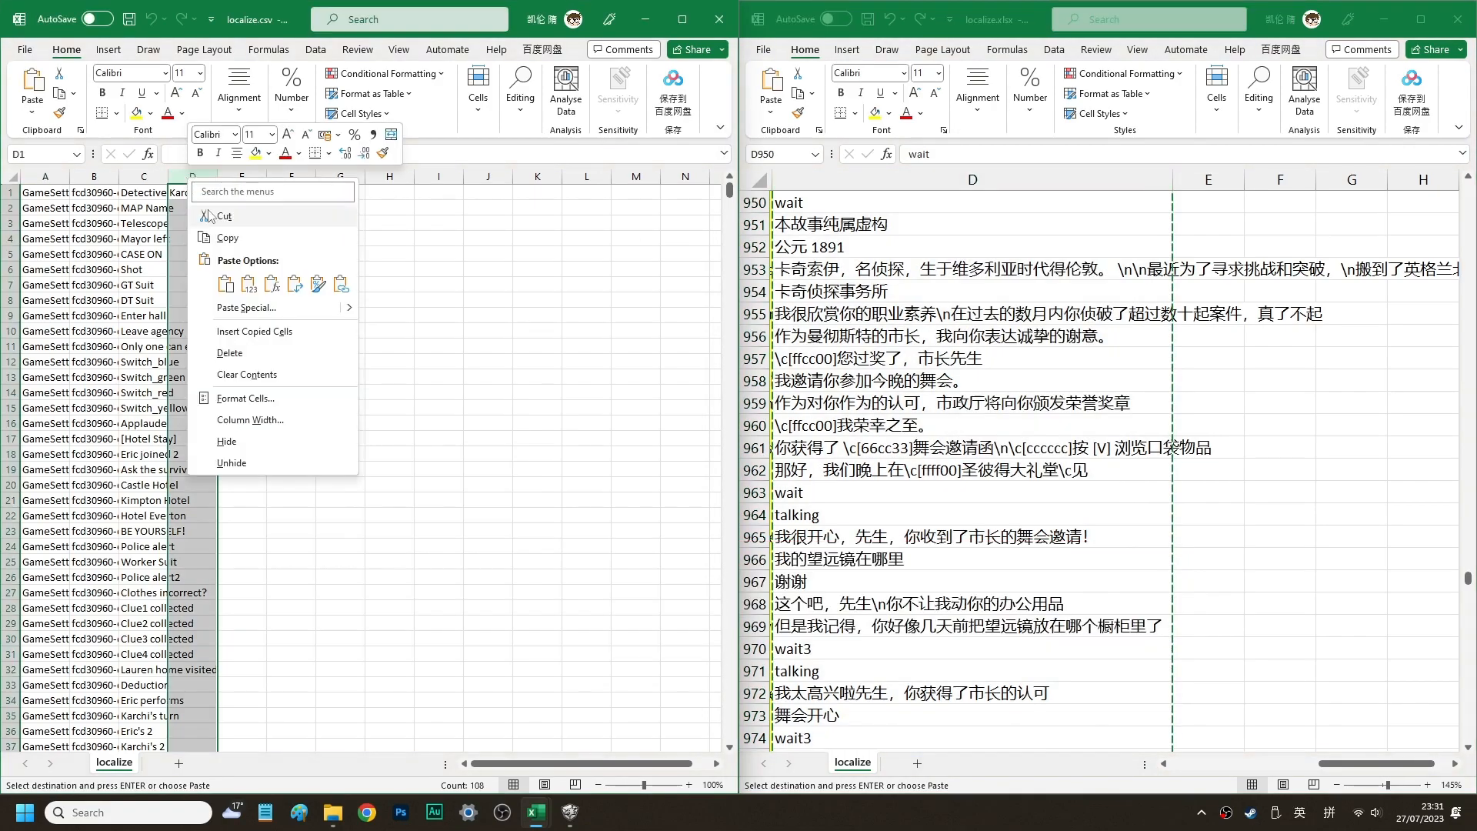
{"action": "left_click", "coordinate": [225, 284]}
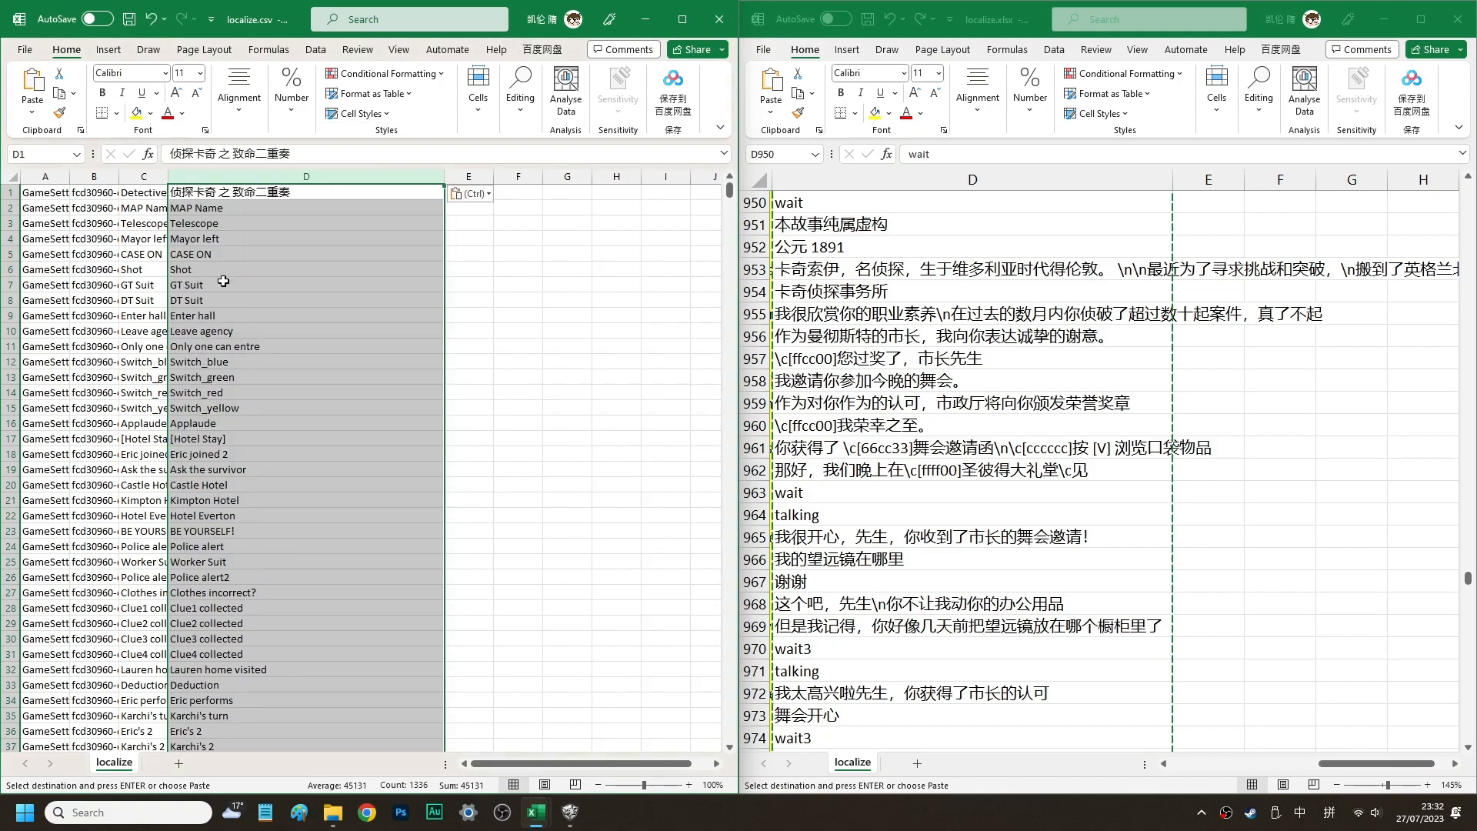
Check the pasted translations in localize.csv, save the file, and close both workbooks
{"action": "left_click", "coordinate": [400, 251]}
{"action": "scroll", "coordinate": [409, 315], "scroll_direction": "down", "scroll_amount": 20}
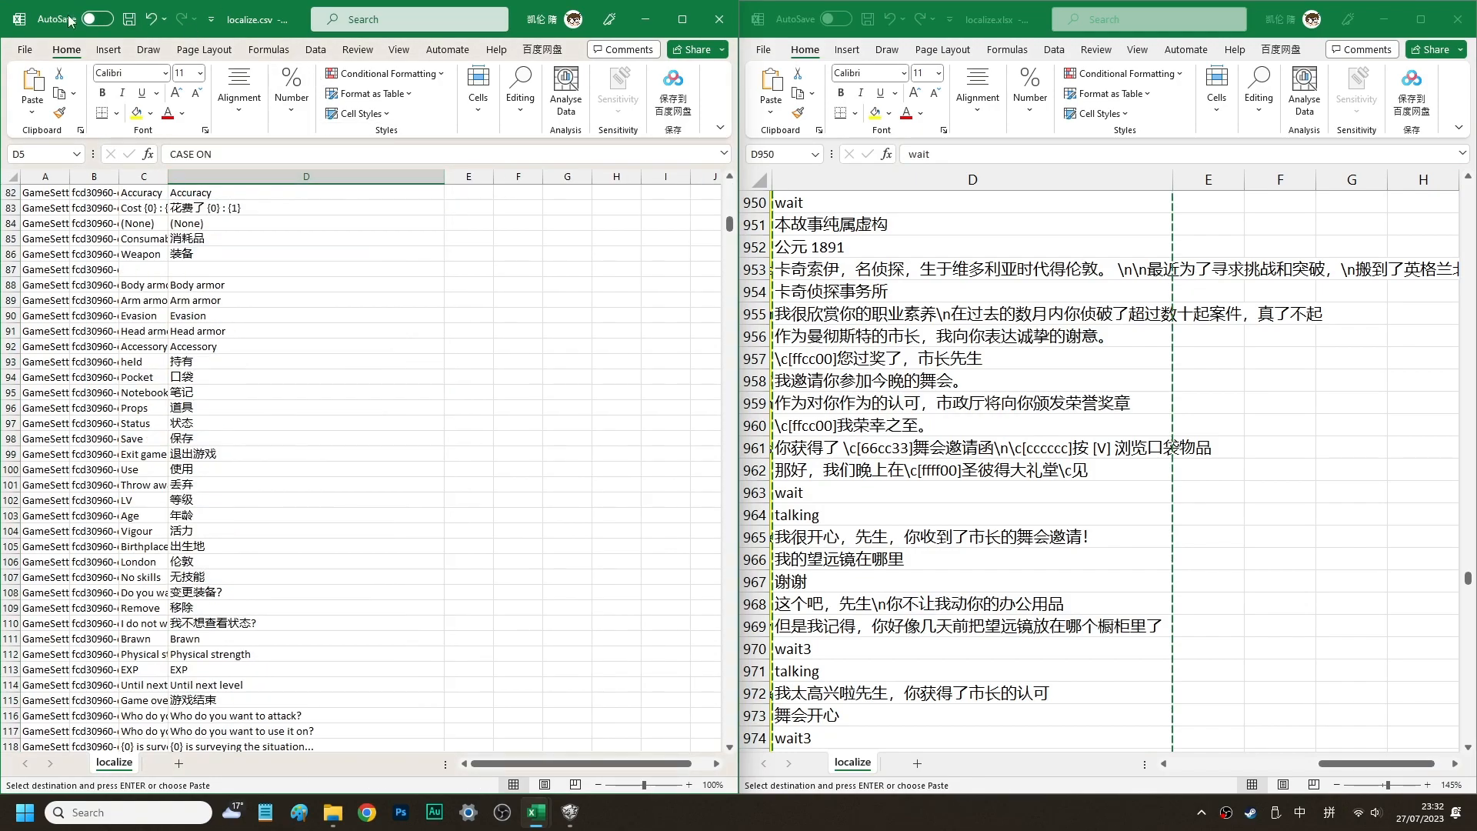
{"action": "left_click", "coordinate": [128, 21]}
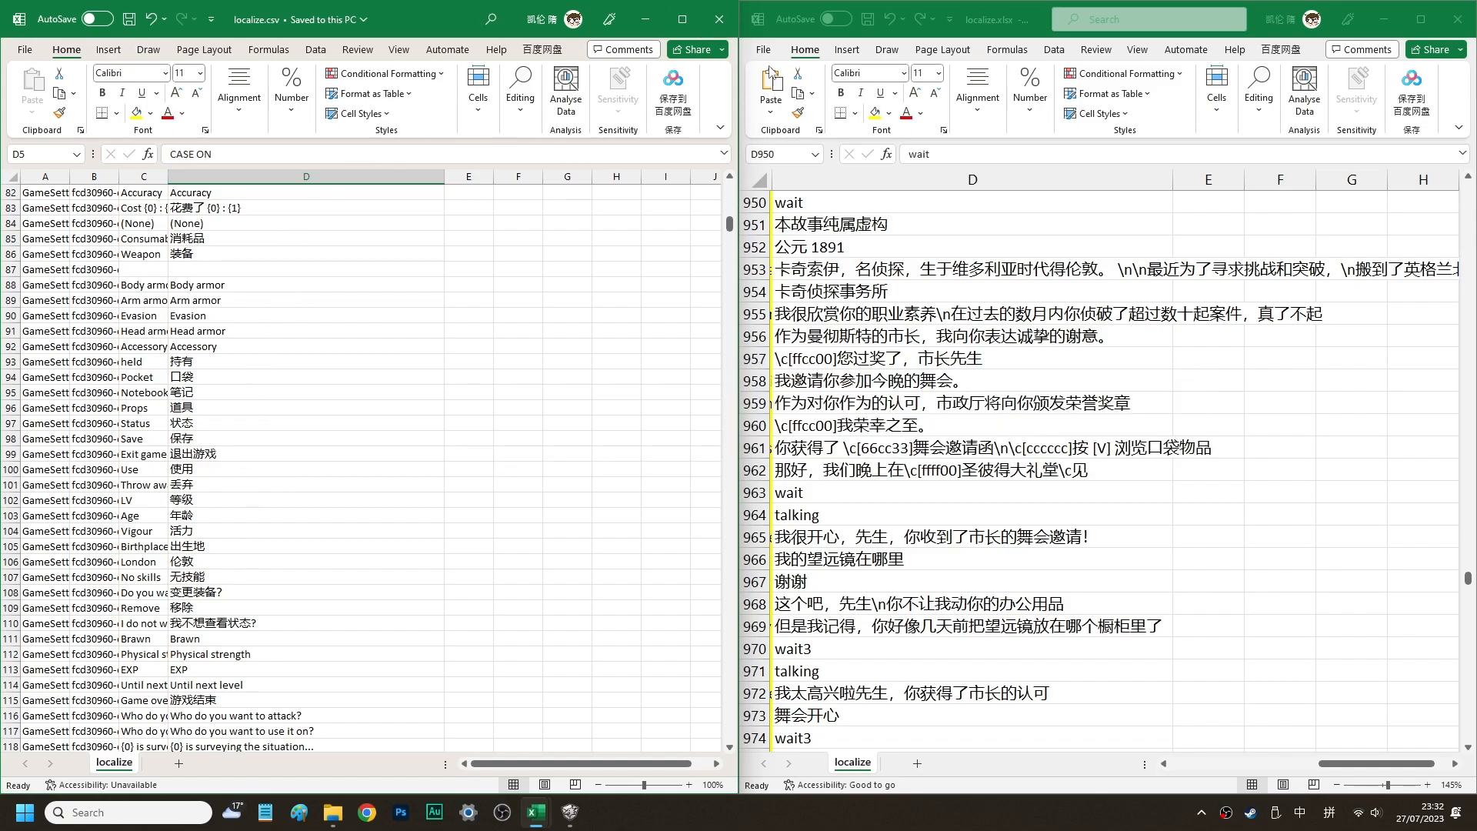
{"action": "left_click", "coordinate": [719, 19]}
{"action": "left_click", "coordinate": [1457, 19]}
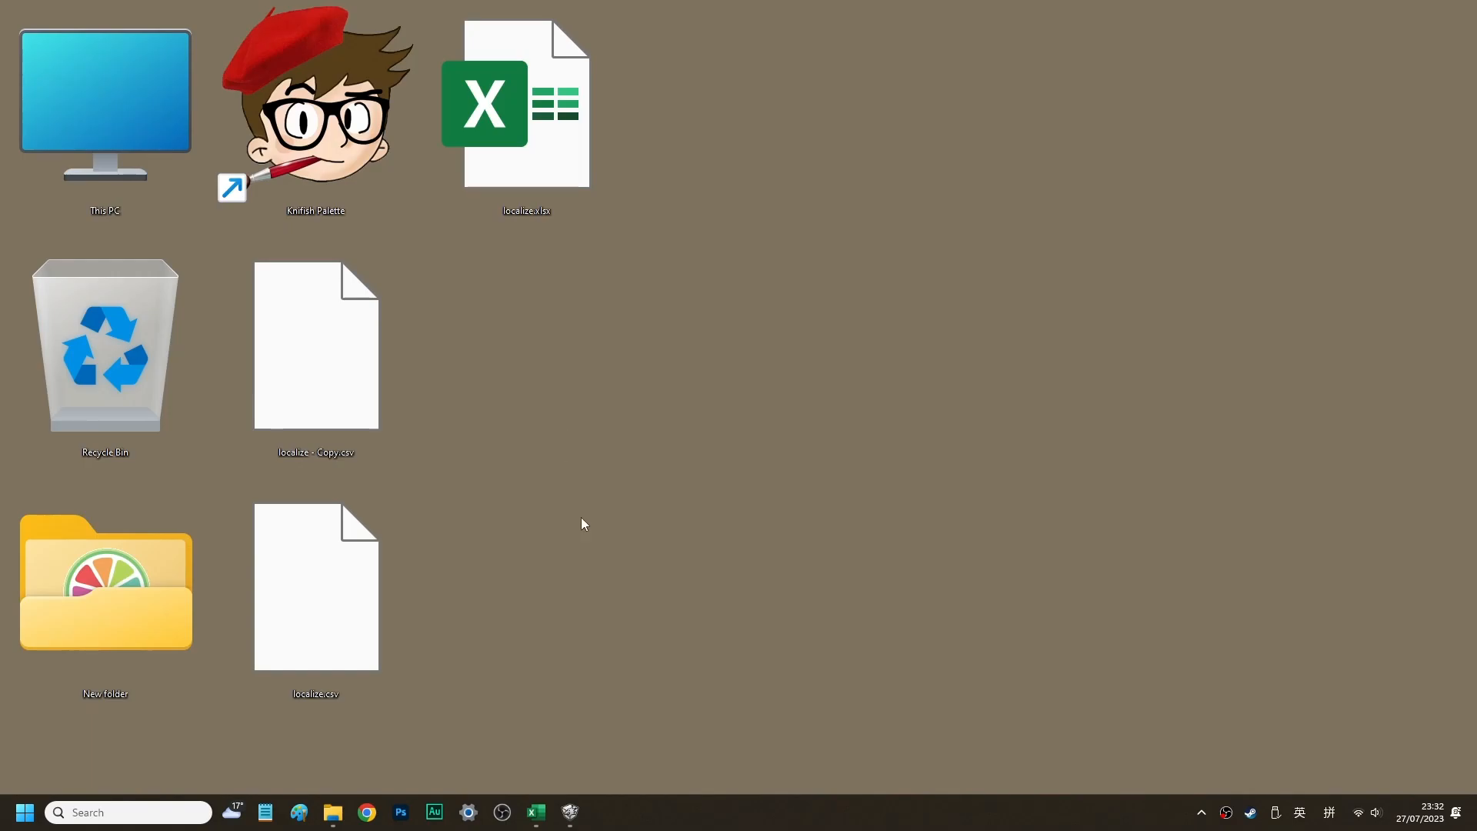
Switch to SMILE GAME BUILDER and open the Localization Tool from the utilities
{"action": "left_click", "coordinate": [570, 813]}
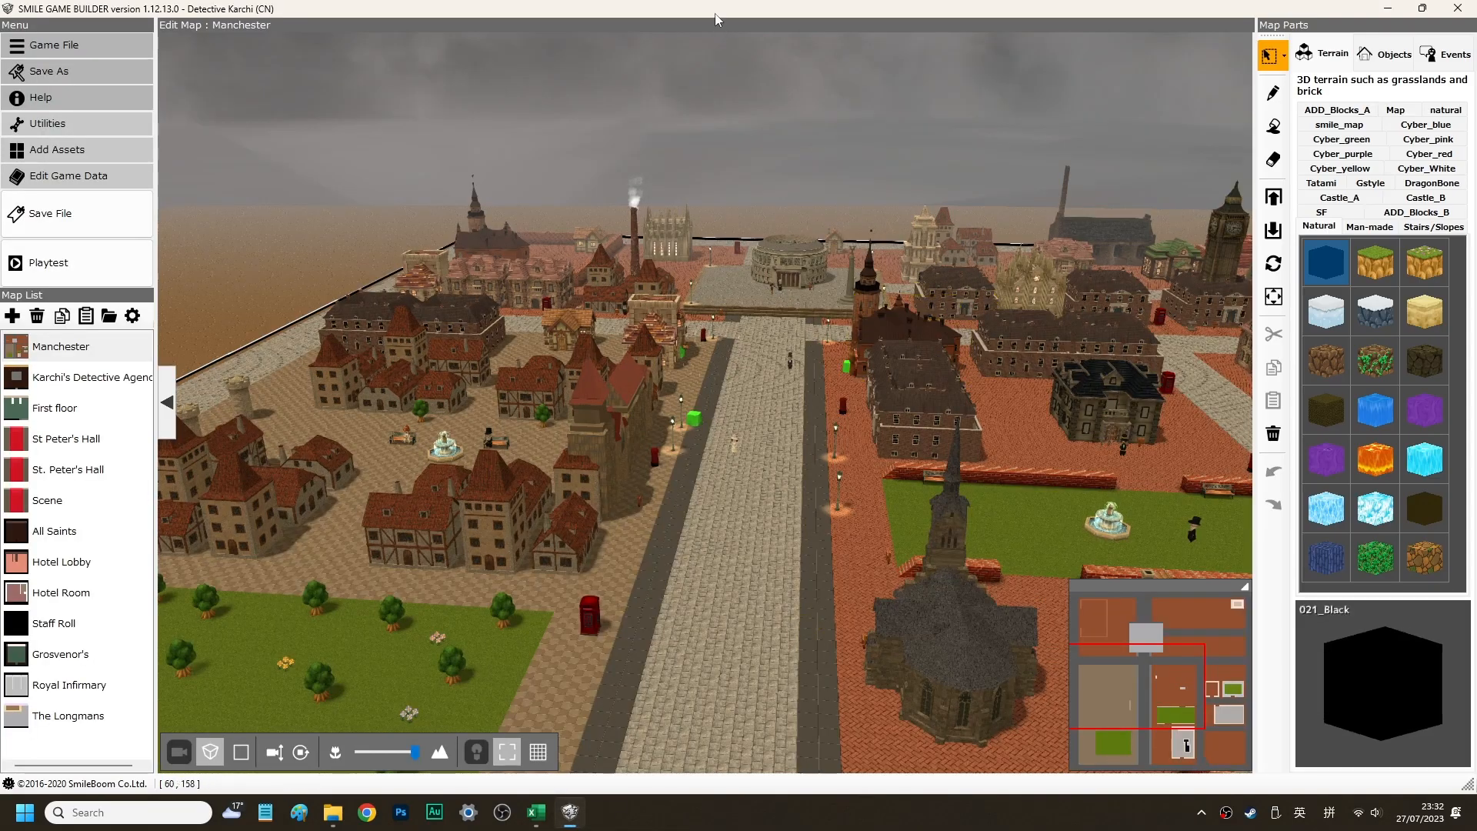
{"action": "left_click", "coordinate": [61, 123]}
{"action": "left_click", "coordinate": [569, 343]}
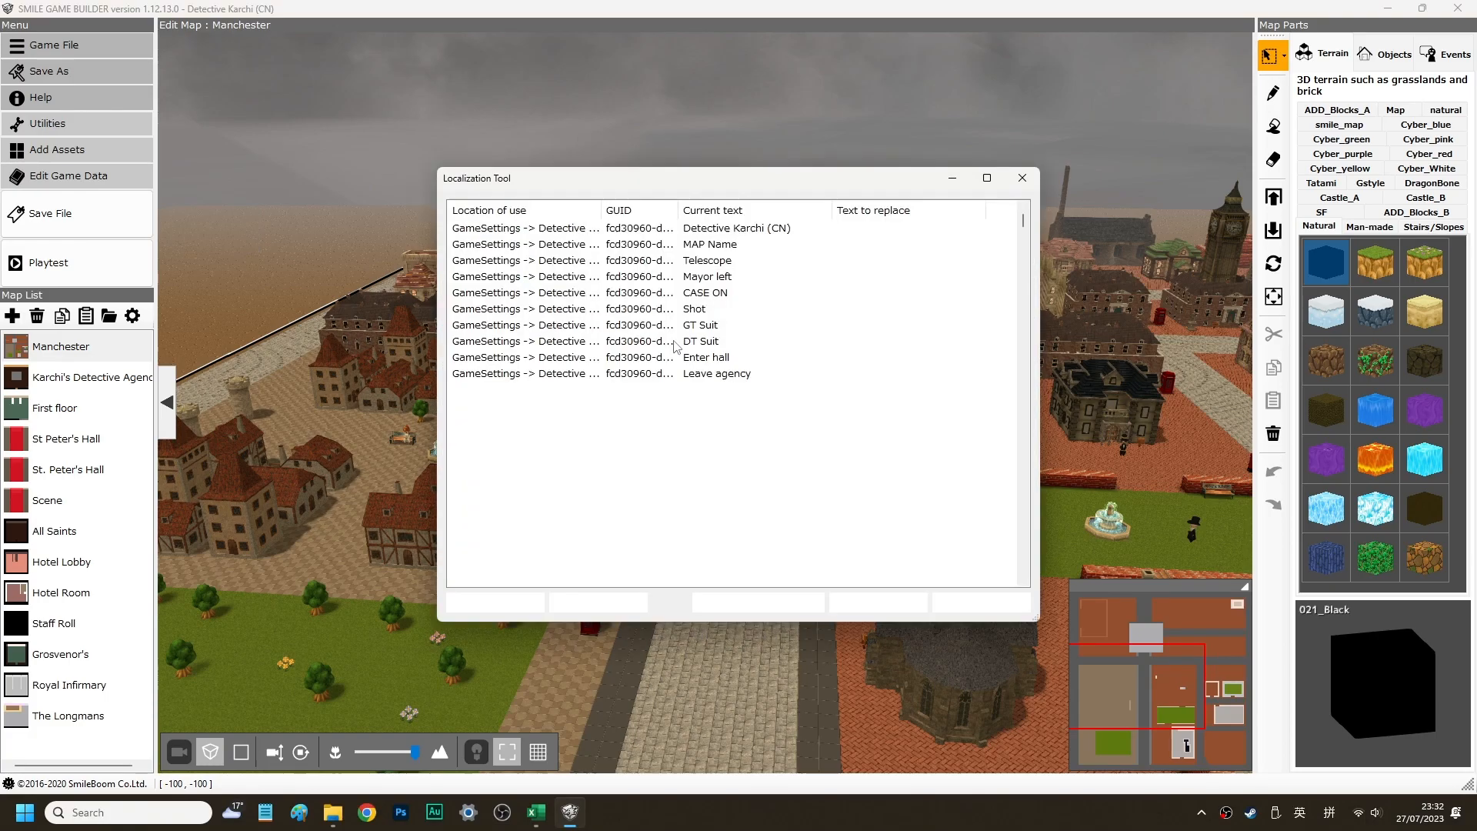
Import localize.csv from the desktop into the Localization Tool and acknowledge the import summary
{"action": "left_click", "coordinate": [629, 604]}
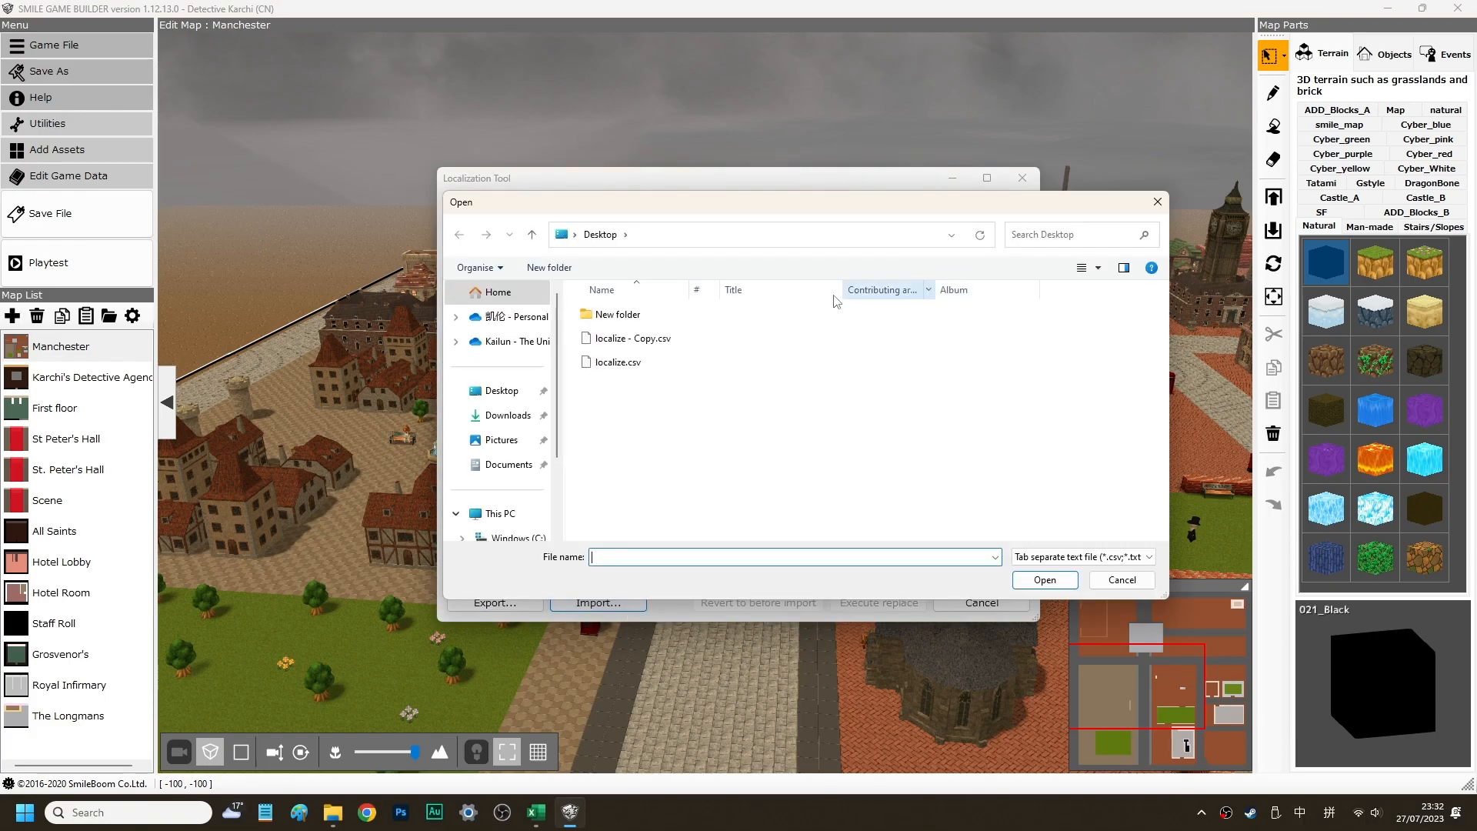
{"action": "left_click", "coordinate": [611, 370]}
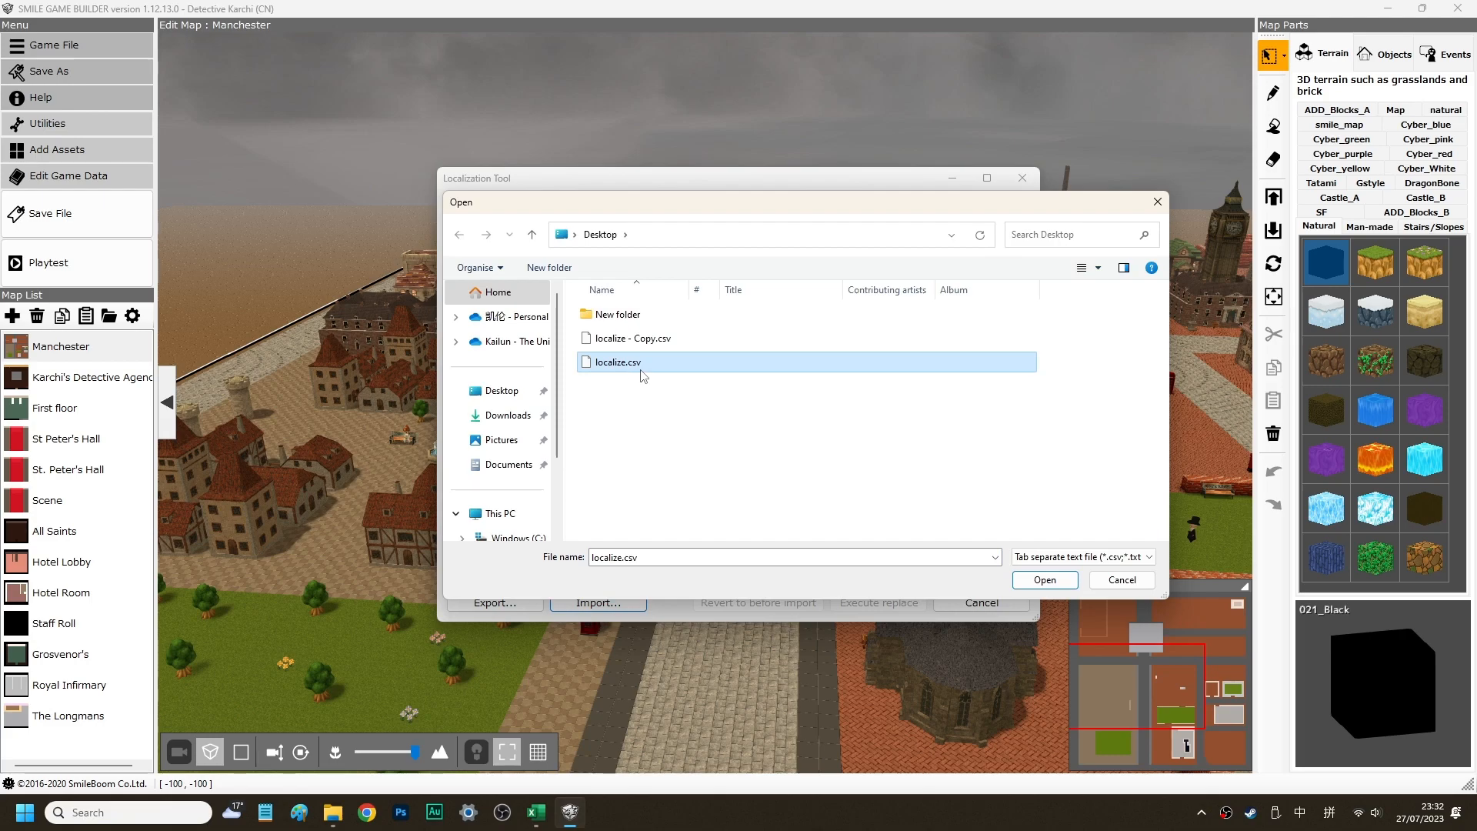
{"action": "double_click", "coordinate": [674, 366]}
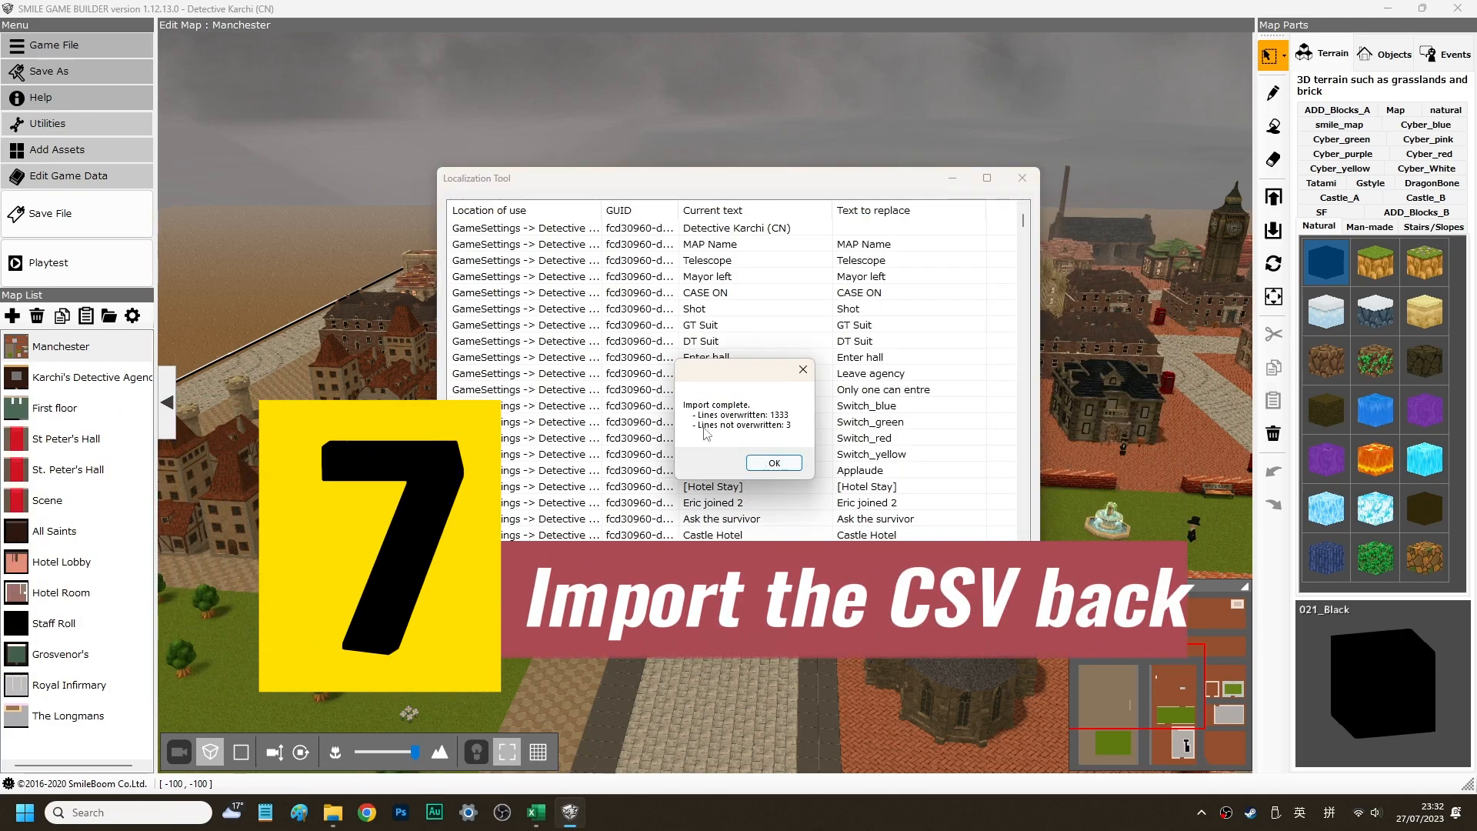
{"action": "left_click", "coordinate": [784, 464]}
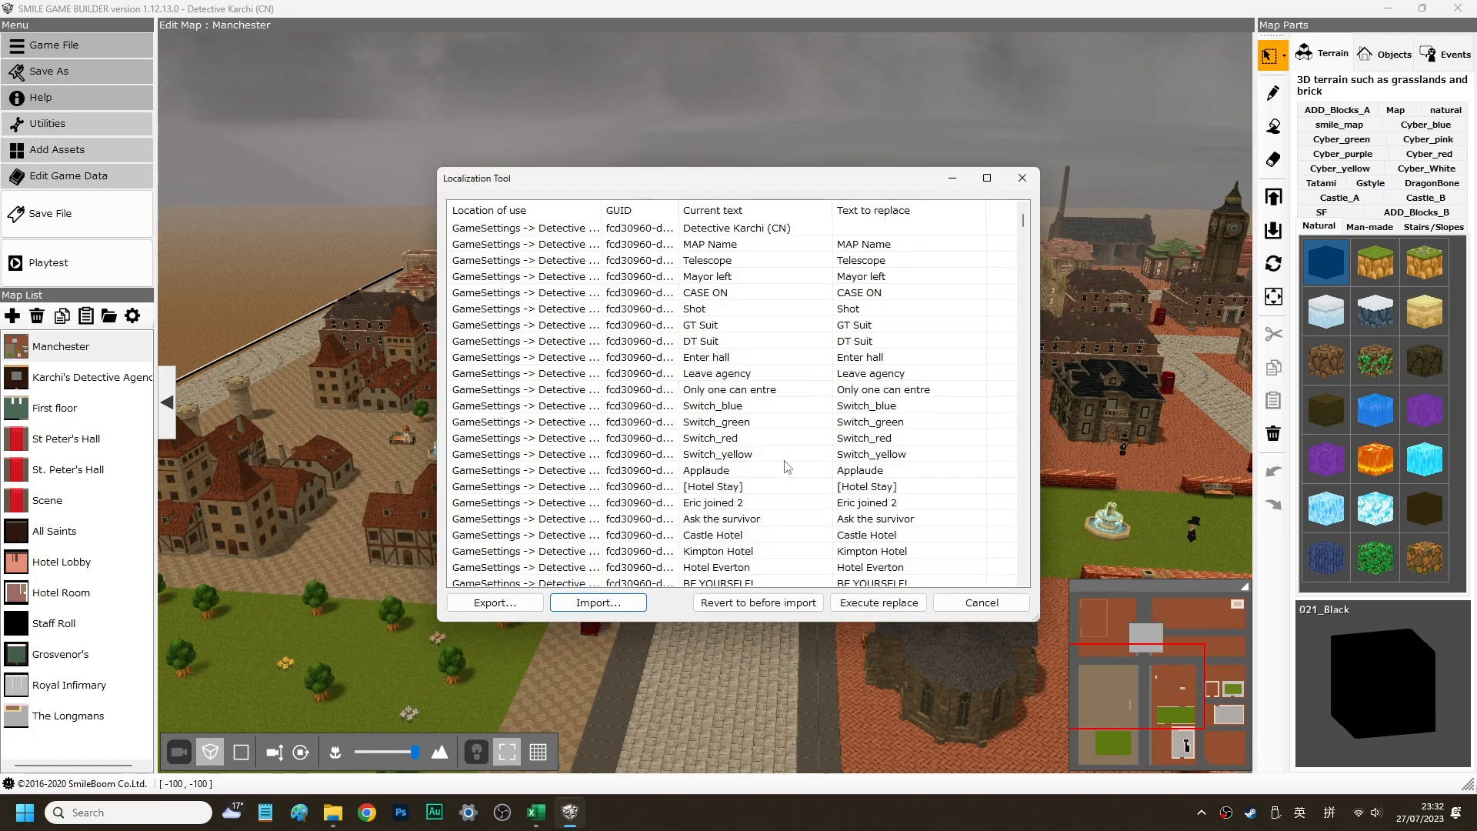
Check the imported lines, execute the replacement of the game text, accept the warning, and close the Utilities window
{"action": "left_click_drag", "start_coordinate": [1024, 224], "coordinate": [1025, 591]}
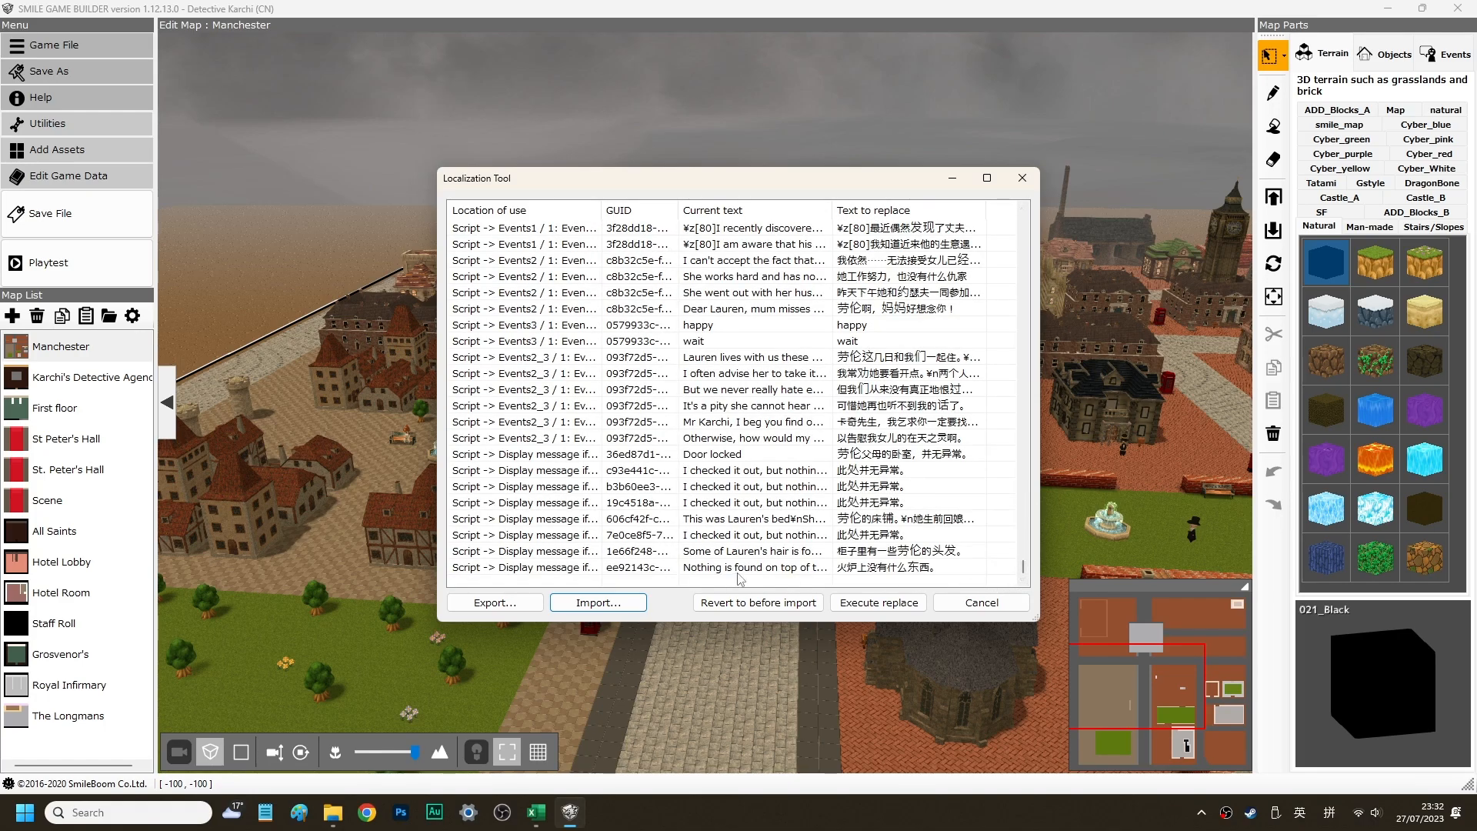
{"action": "left_click_drag", "start_coordinate": [1028, 571], "coordinate": [1034, 606]}
{"action": "left_click", "coordinate": [910, 604]}
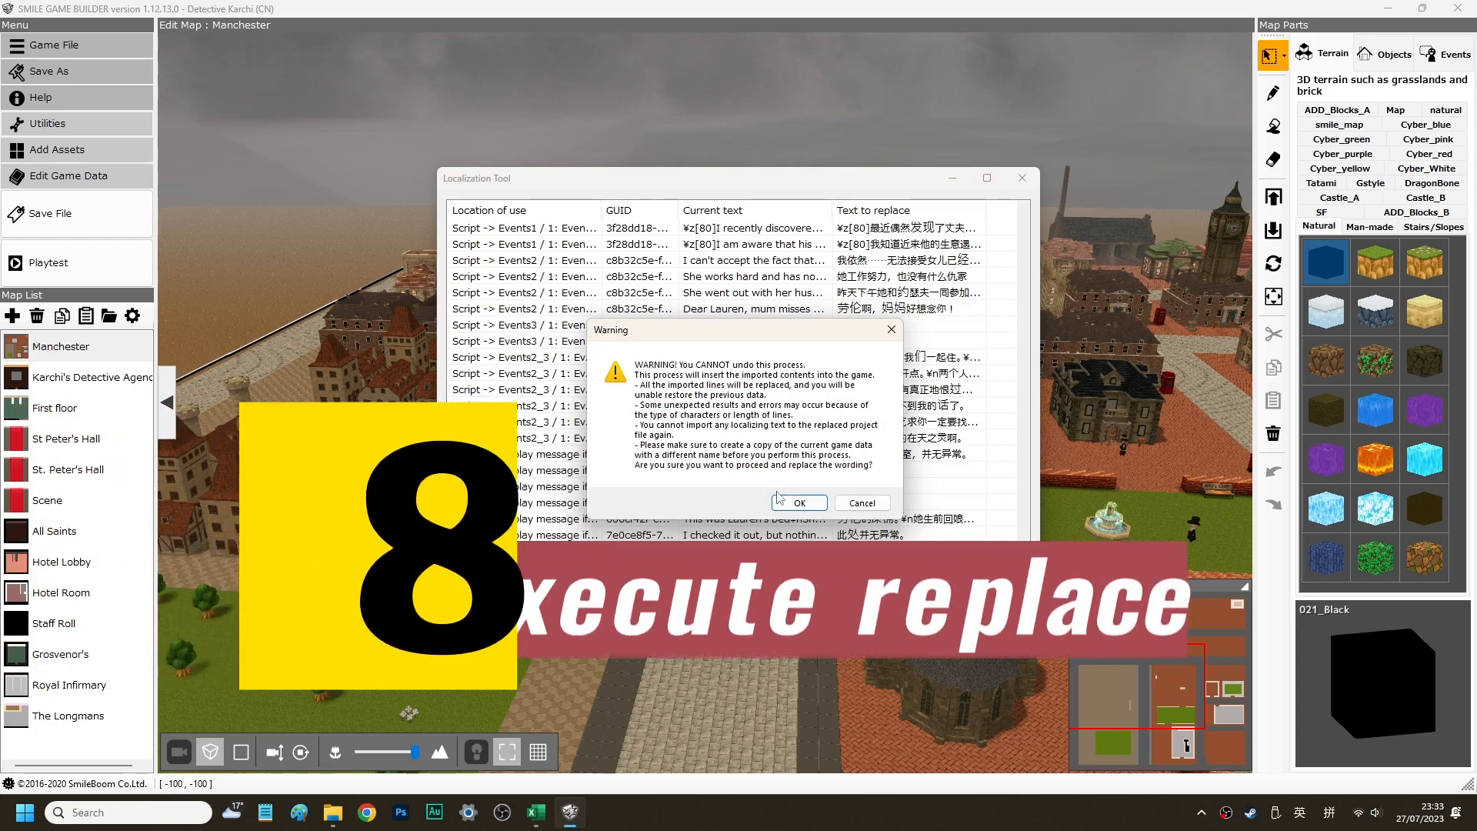
{"action": "left_click", "coordinate": [794, 505]}
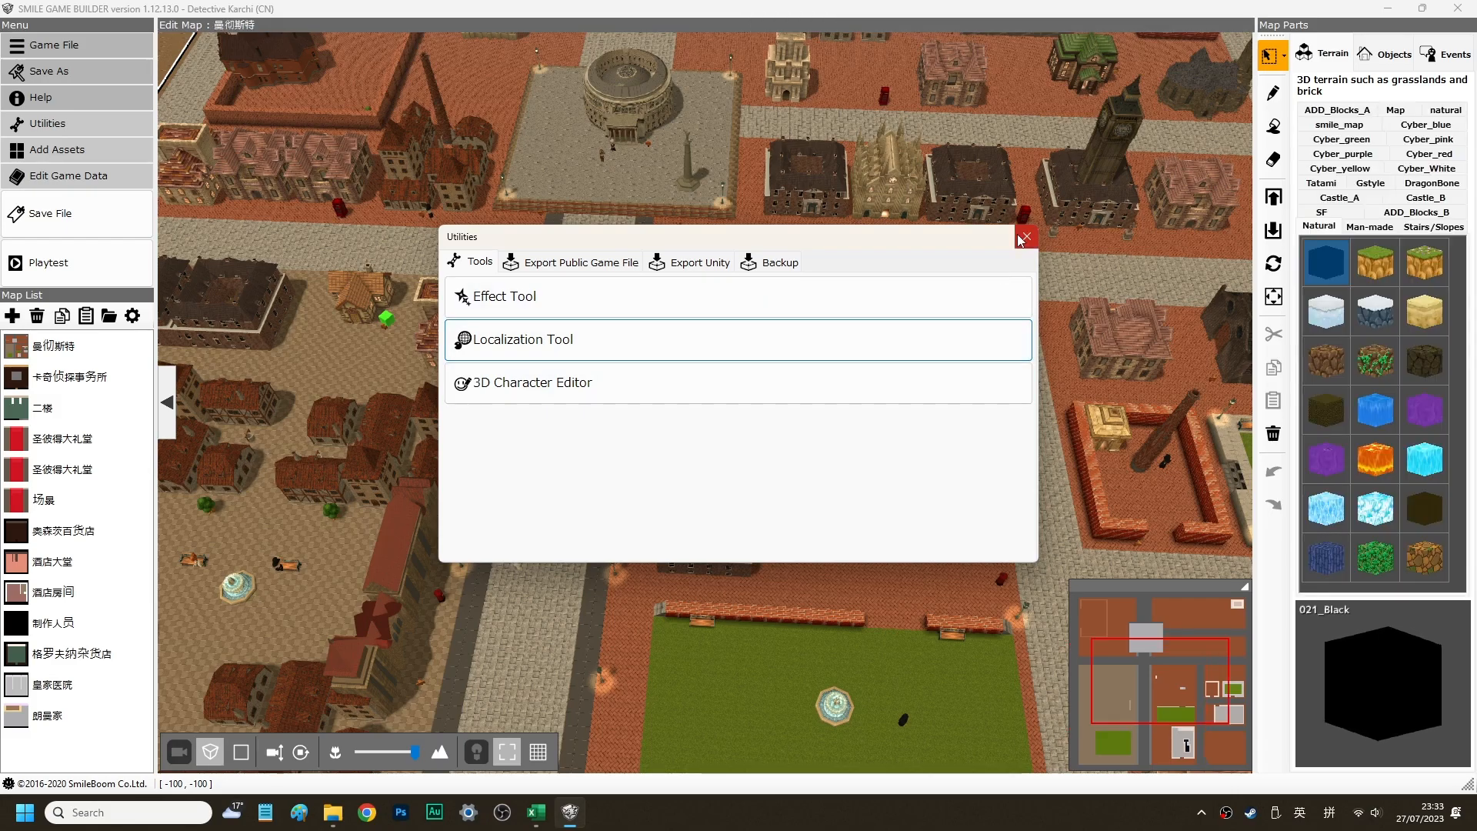
{"action": "left_click", "coordinate": [1027, 239]}
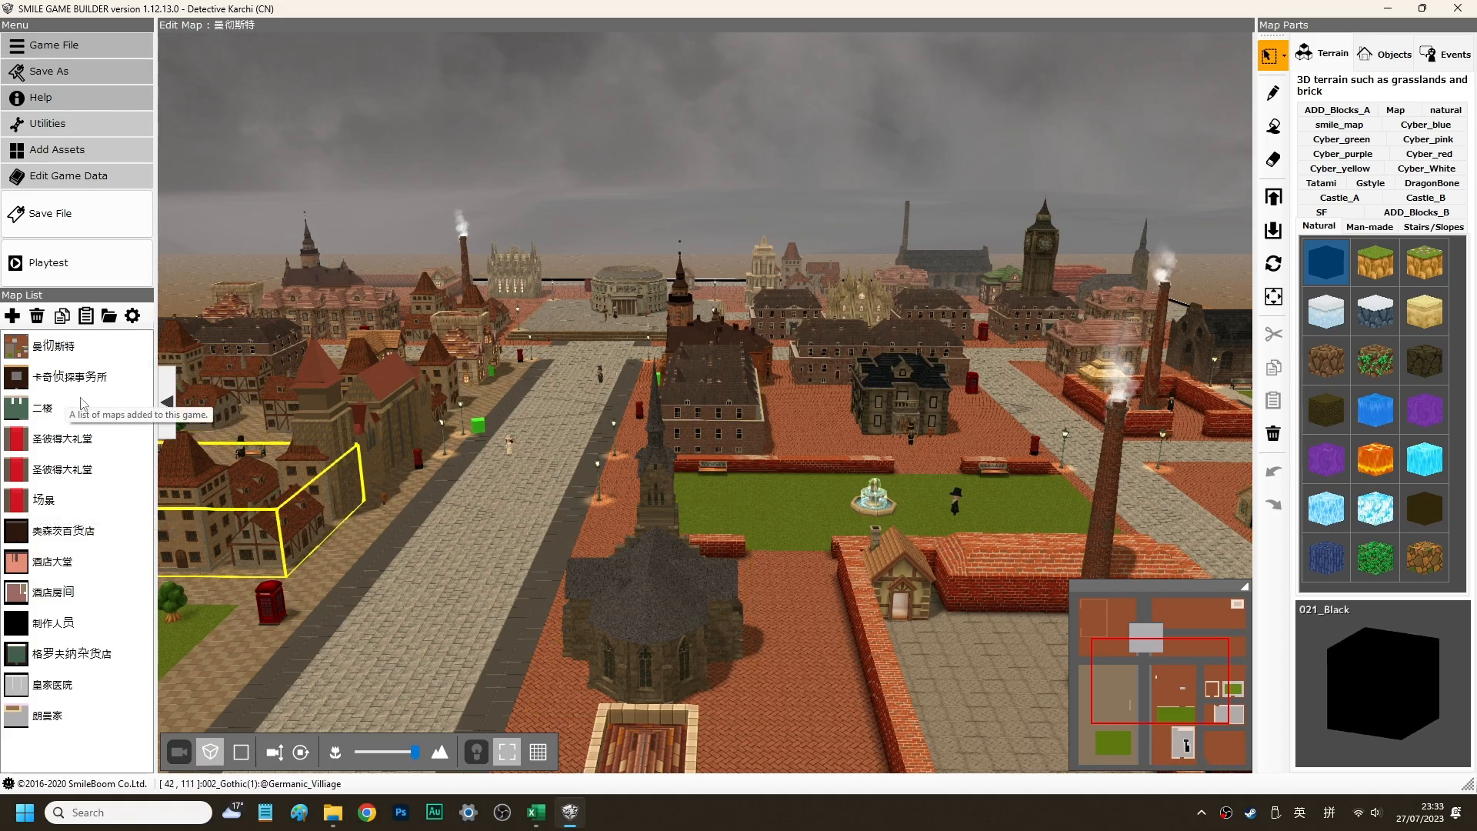
Save the translated project, launch a playtest, and start a new game with 新游戏 on the title screen
{"action": "left_click", "coordinate": [35, 217]}
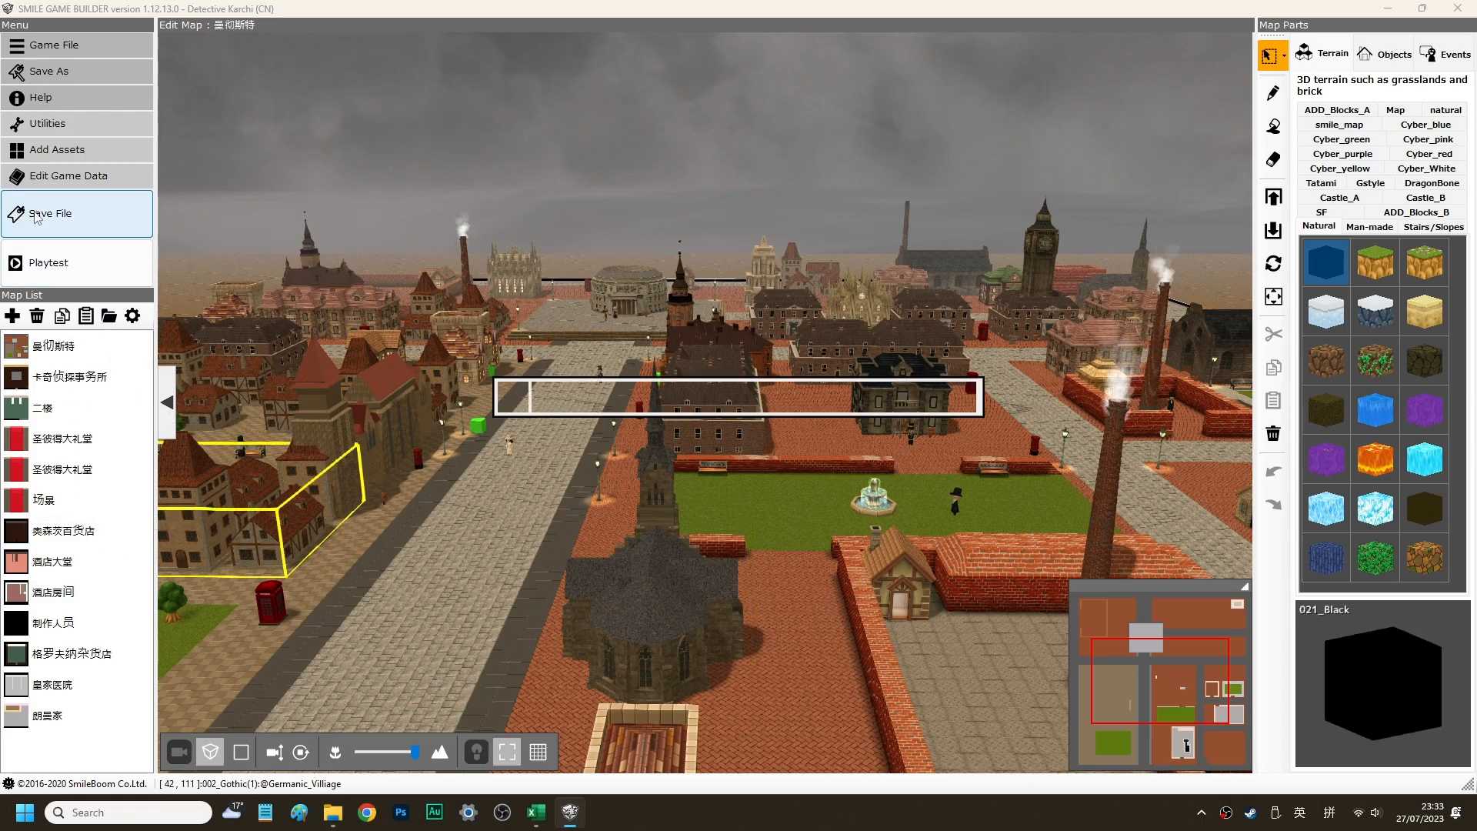
{"action": "left_click", "coordinate": [71, 281]}
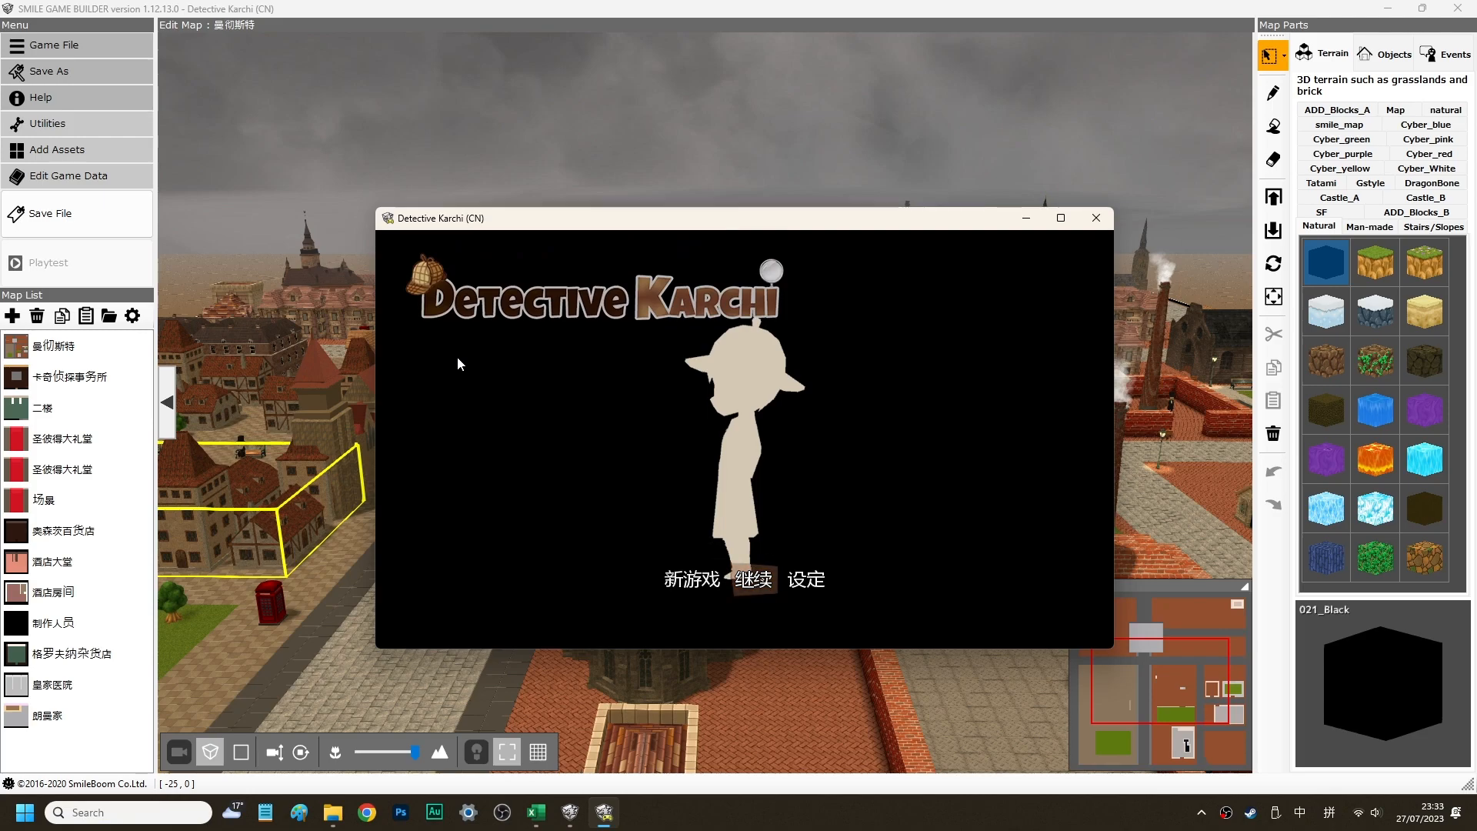
{"action": "key", "text": "Left"}
{"action": "key", "text": "Return"}
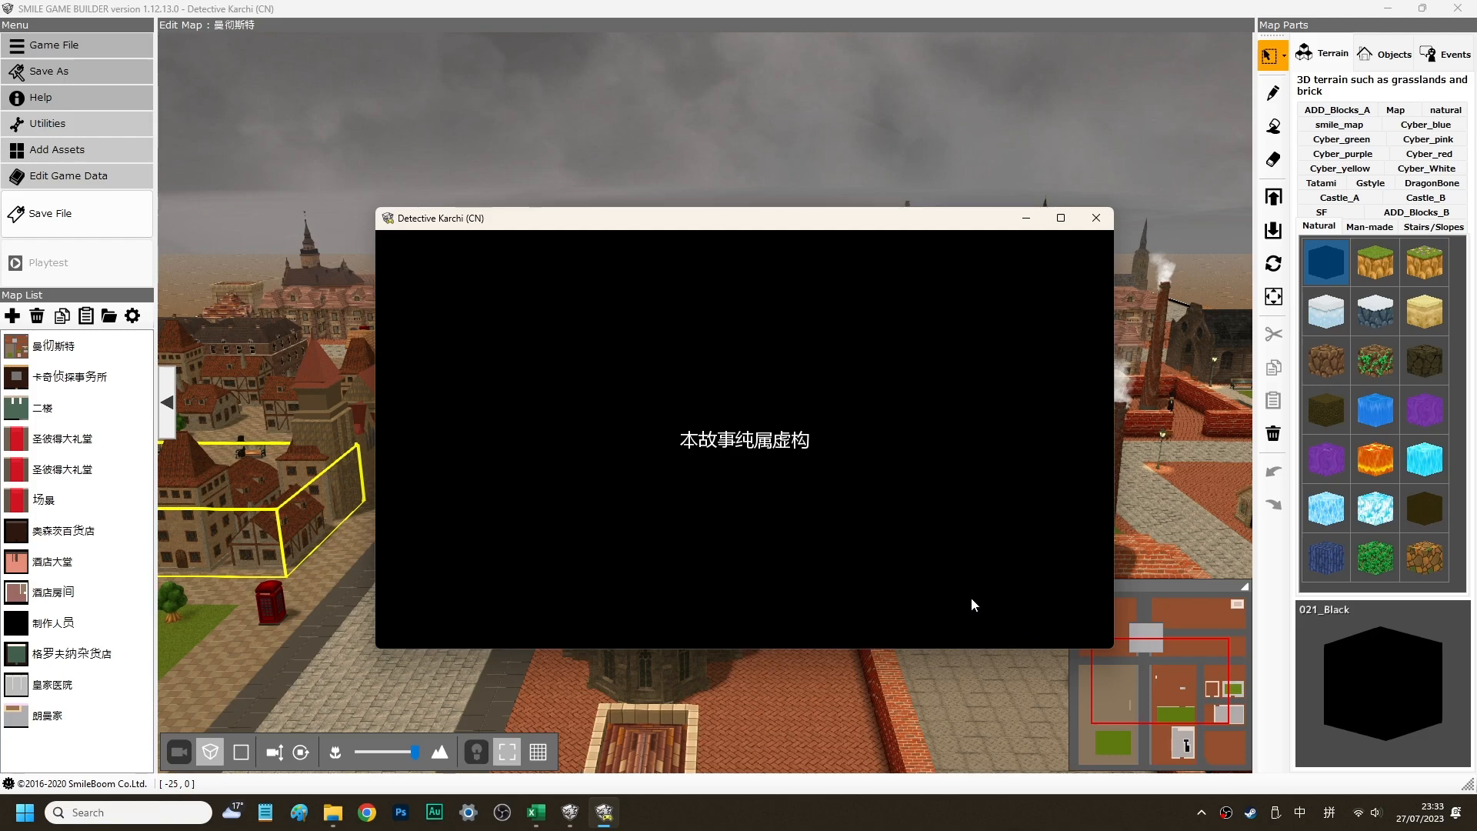
Advance through the opening text and the conversation with the mayor to check the Chinese dialogue in the playtest
{"action": "key", "text": "Return"}
{"action": "key", "text": "Return"}
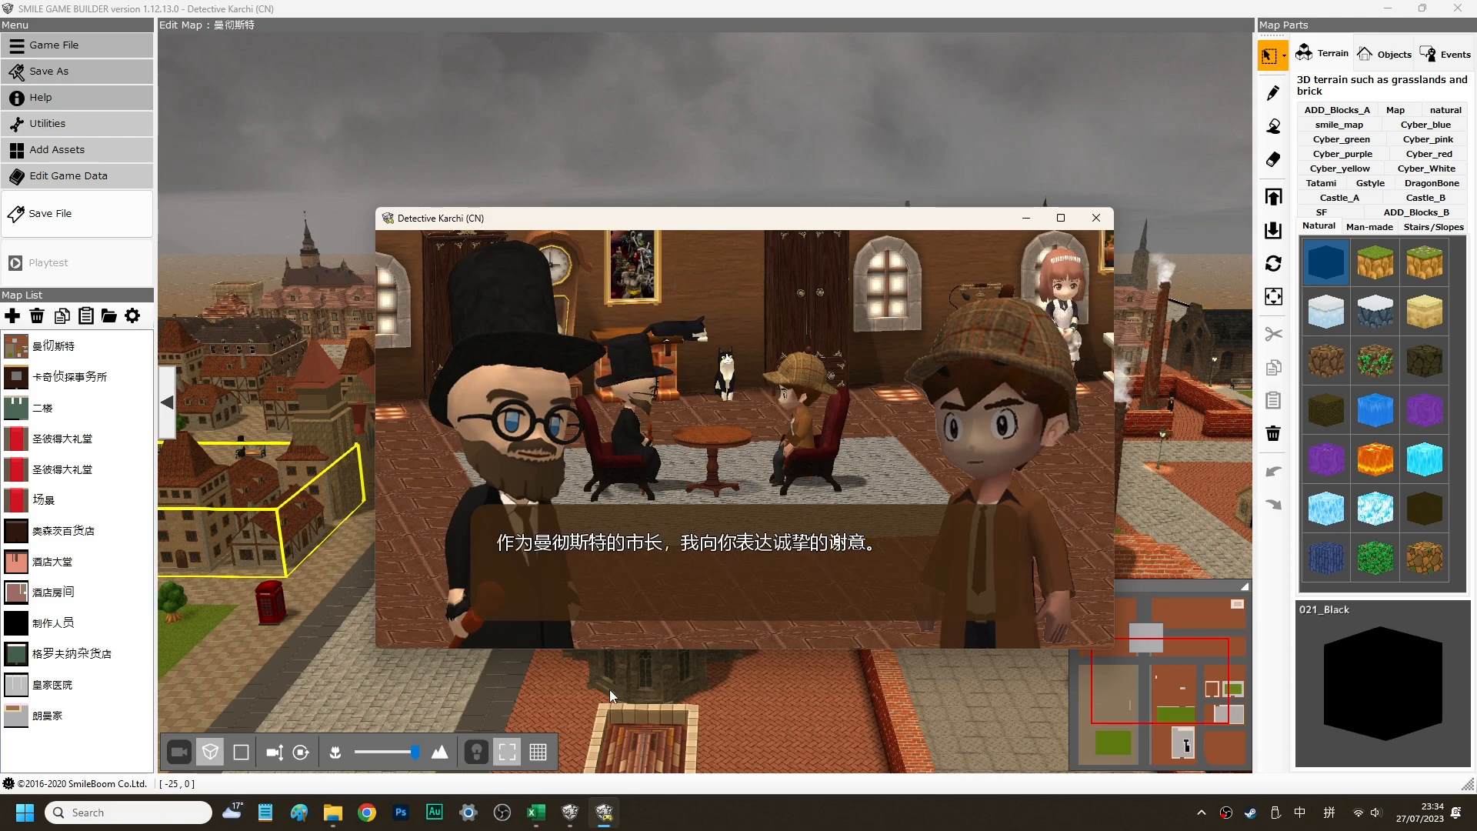
{"action": "key", "text": "Return"}
{"action": "key", "text": "Return"}
{"action": "key", "text": "Return"}
{"action": "key", "text": "Return"}
{"action": "key", "text": "Return"}
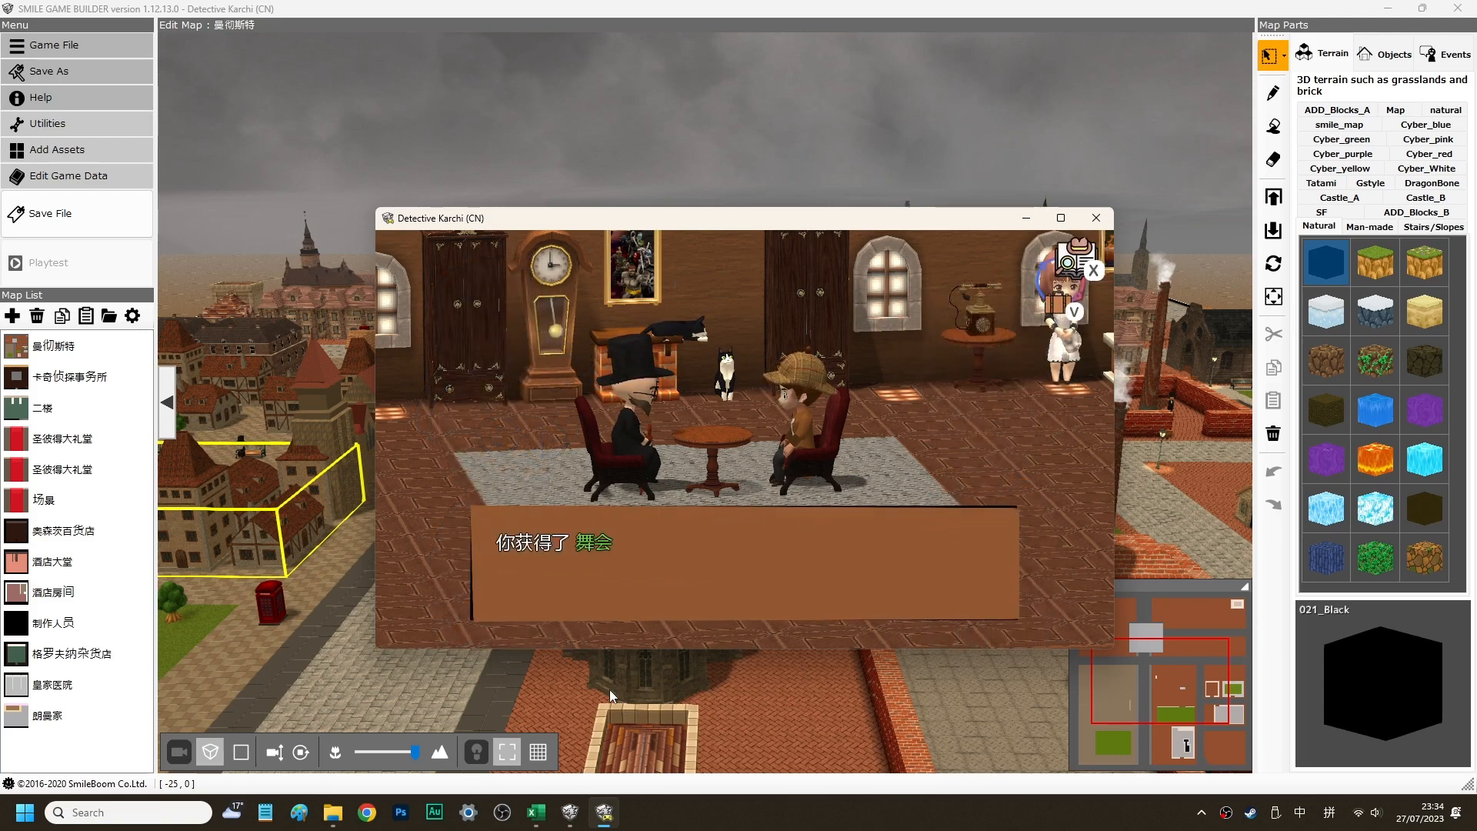
{"action": "key", "text": "Return"}
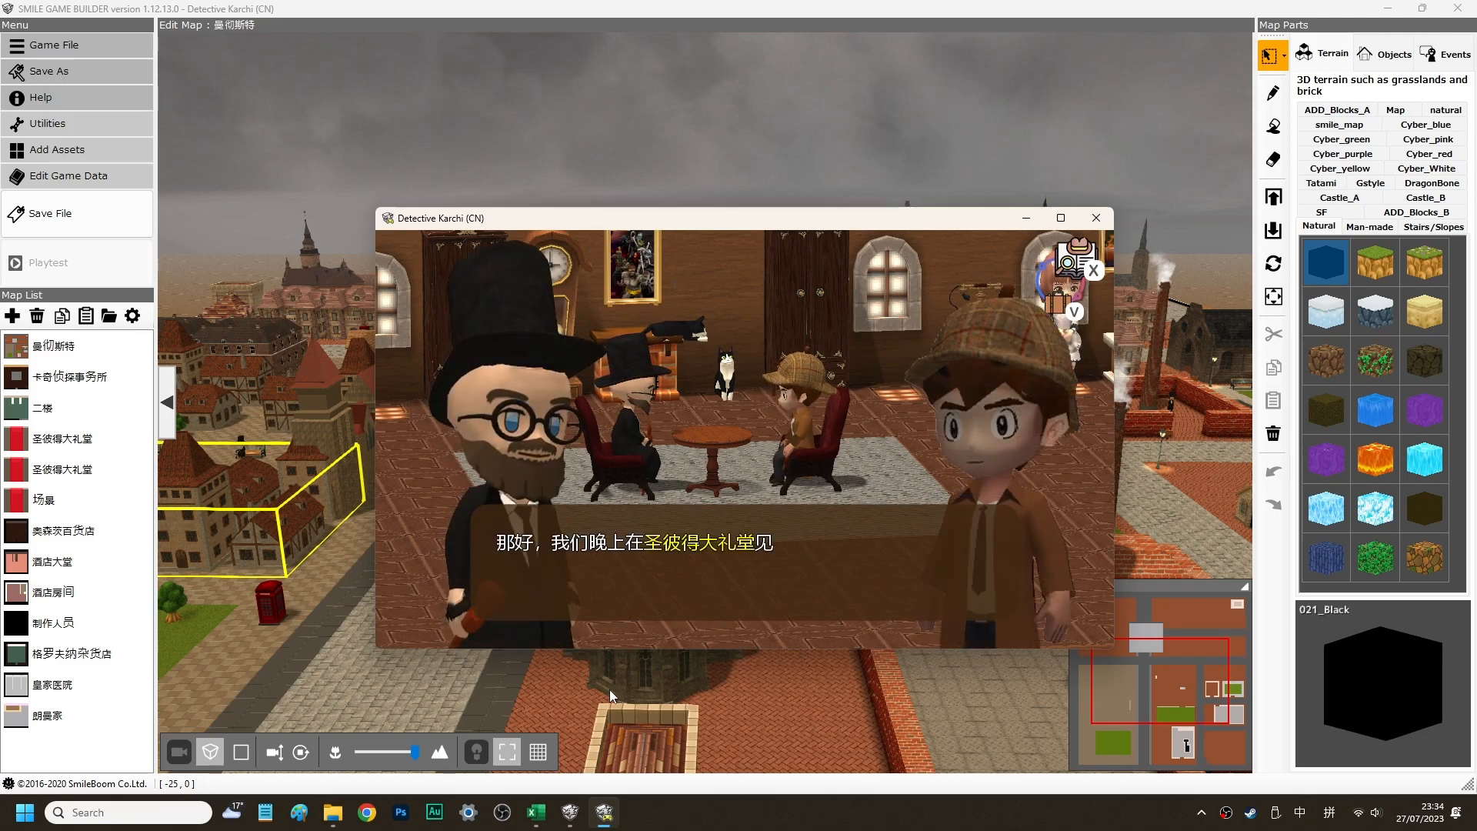
{"action": "key", "text": "Return"}
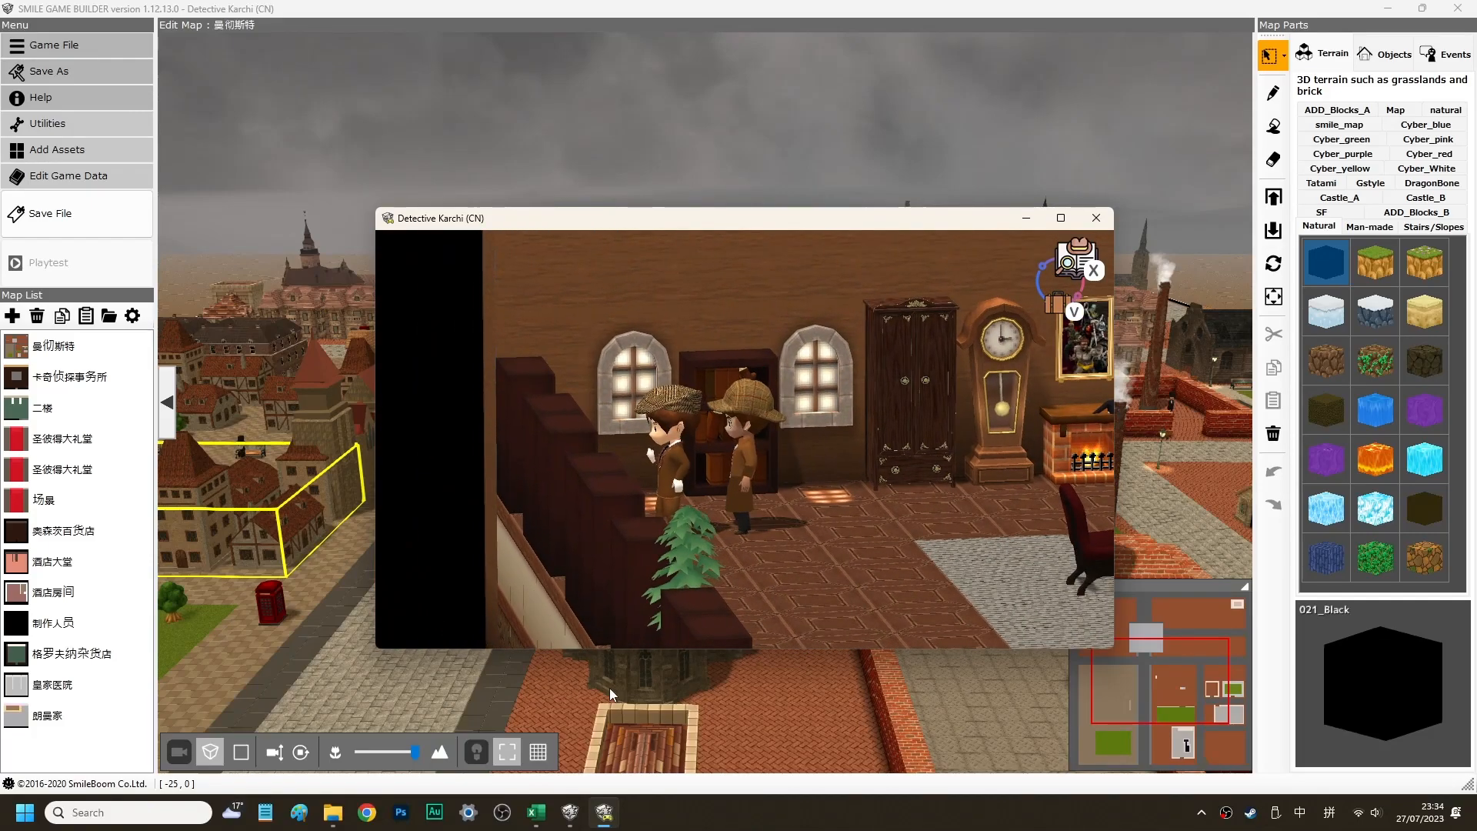
Check the Chinese text in the bookshelf conversation and the in-game menu, and close the playtest window
{"action": "key", "text": "Return"}
{"action": "key", "text": "Return"}
{"action": "key", "text": "Return"}
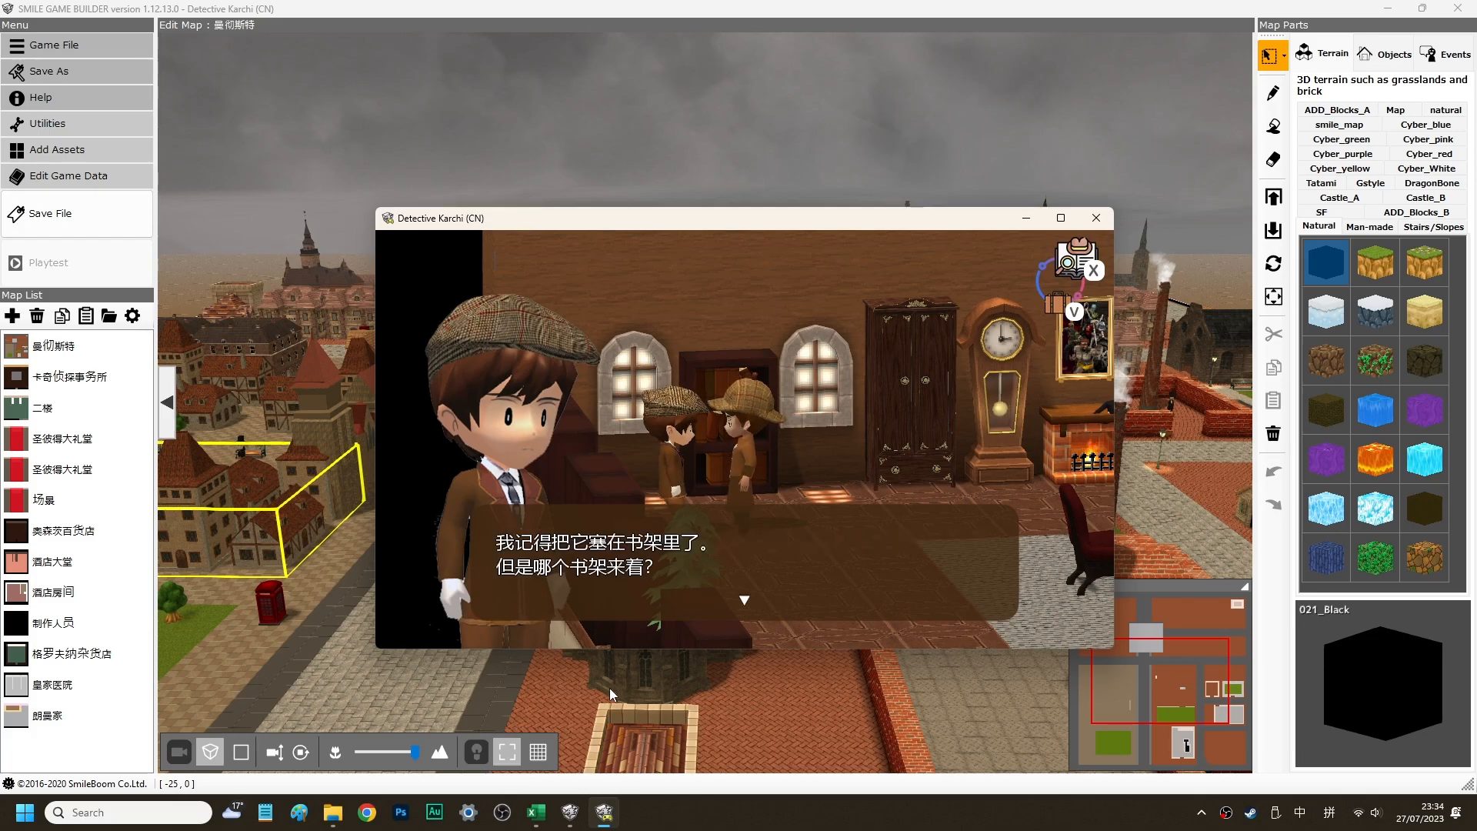
{"action": "key", "text": "Return"}
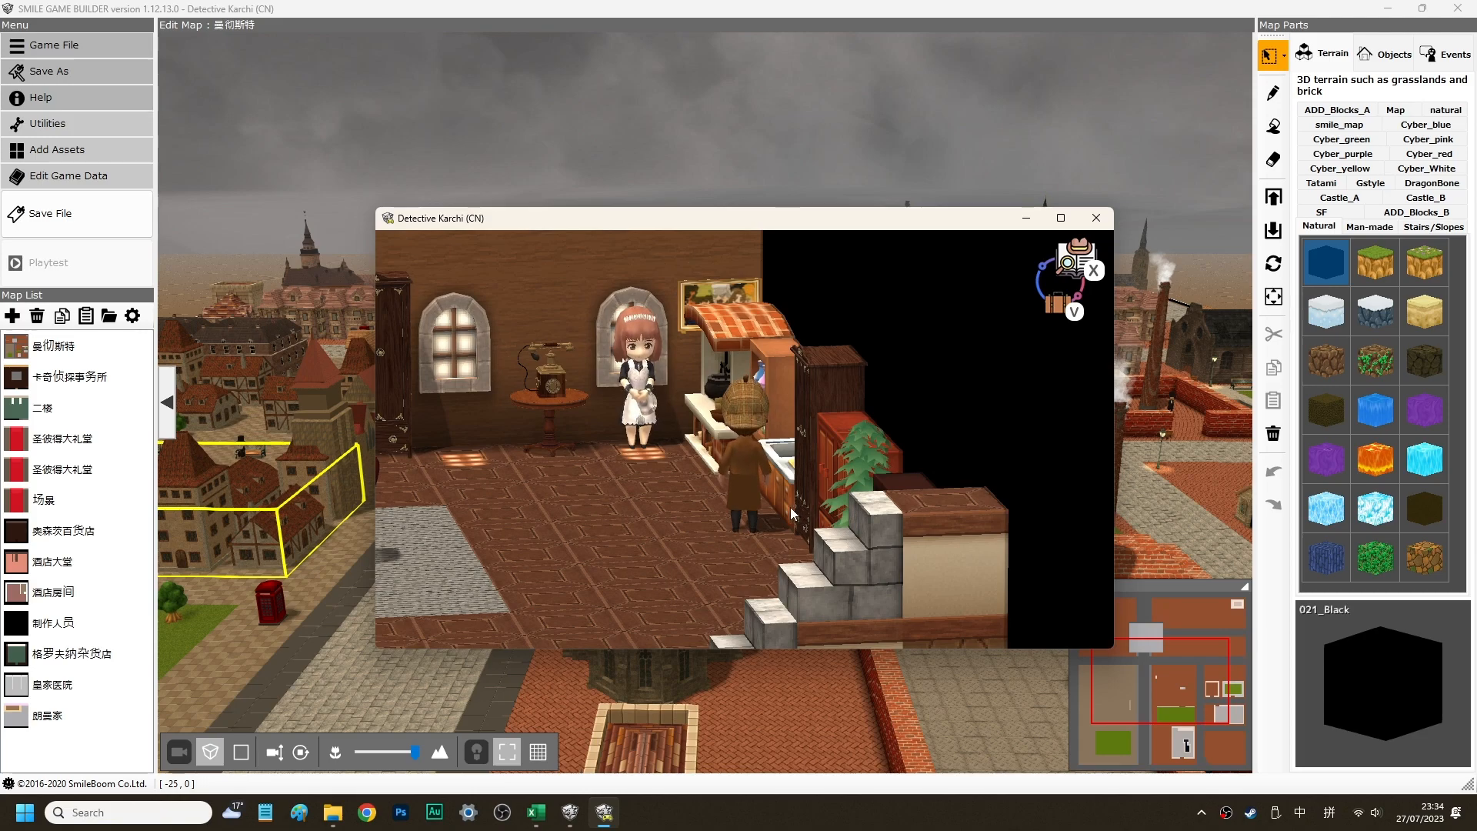
{"action": "key", "text": "Escape"}
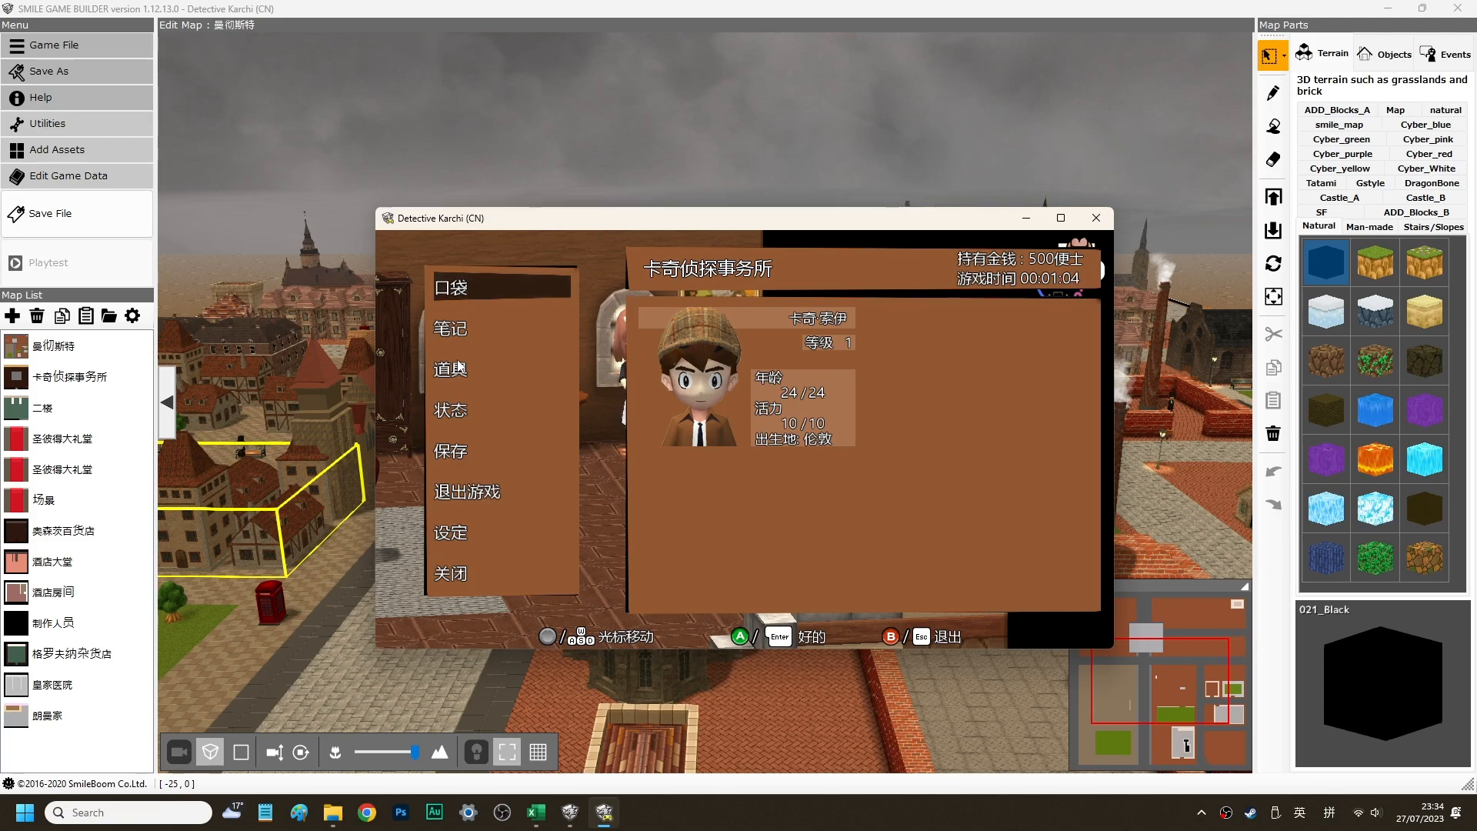
{"action": "left_click", "coordinate": [1097, 218]}
Return to the game file management screen and confirm the installed font 微软雅黑 as the in-game font in the configuration
{"action": "left_click", "coordinate": [58, 47]}
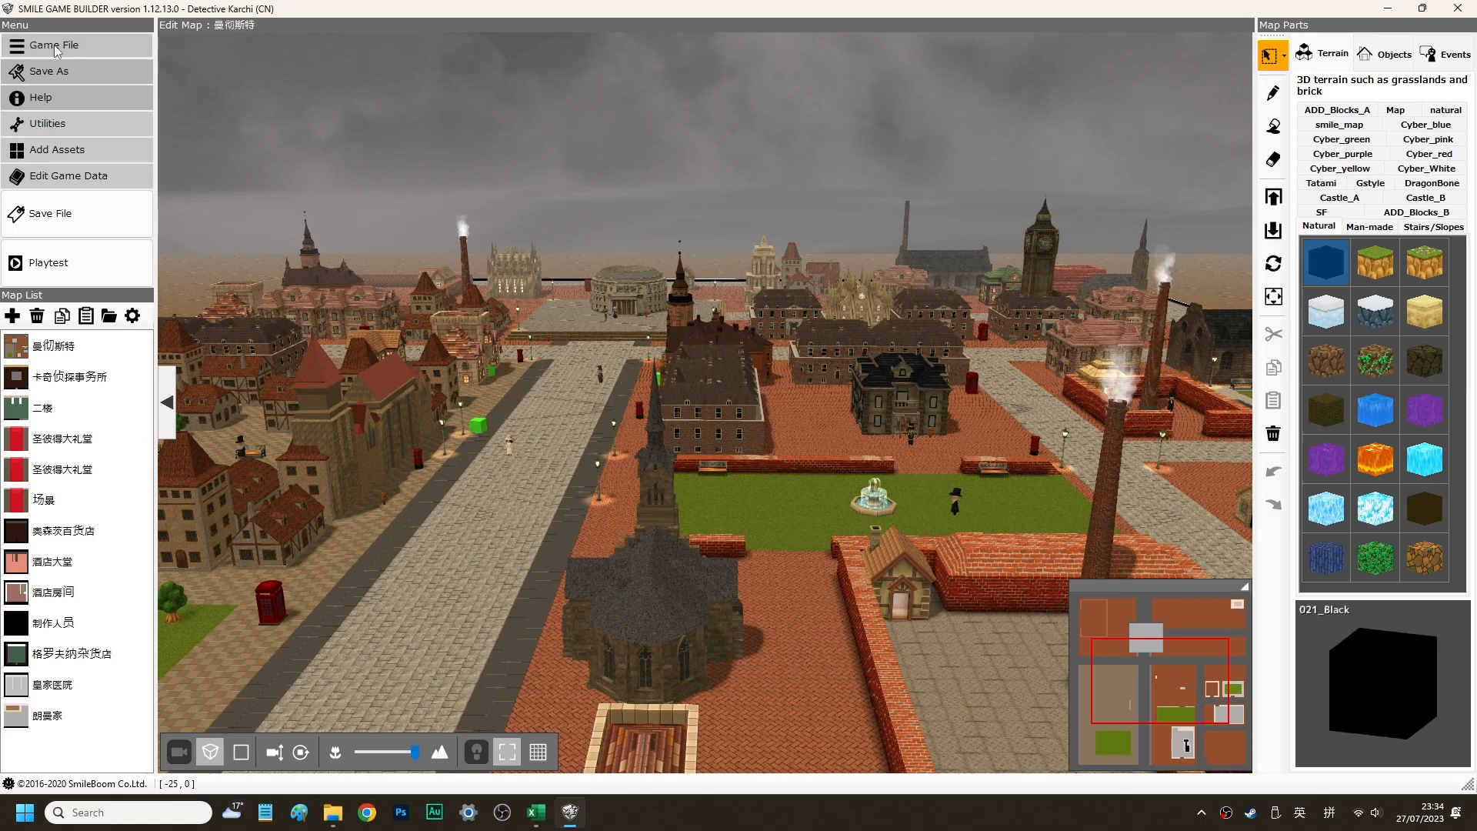
{"action": "left_click", "coordinate": [627, 558]}
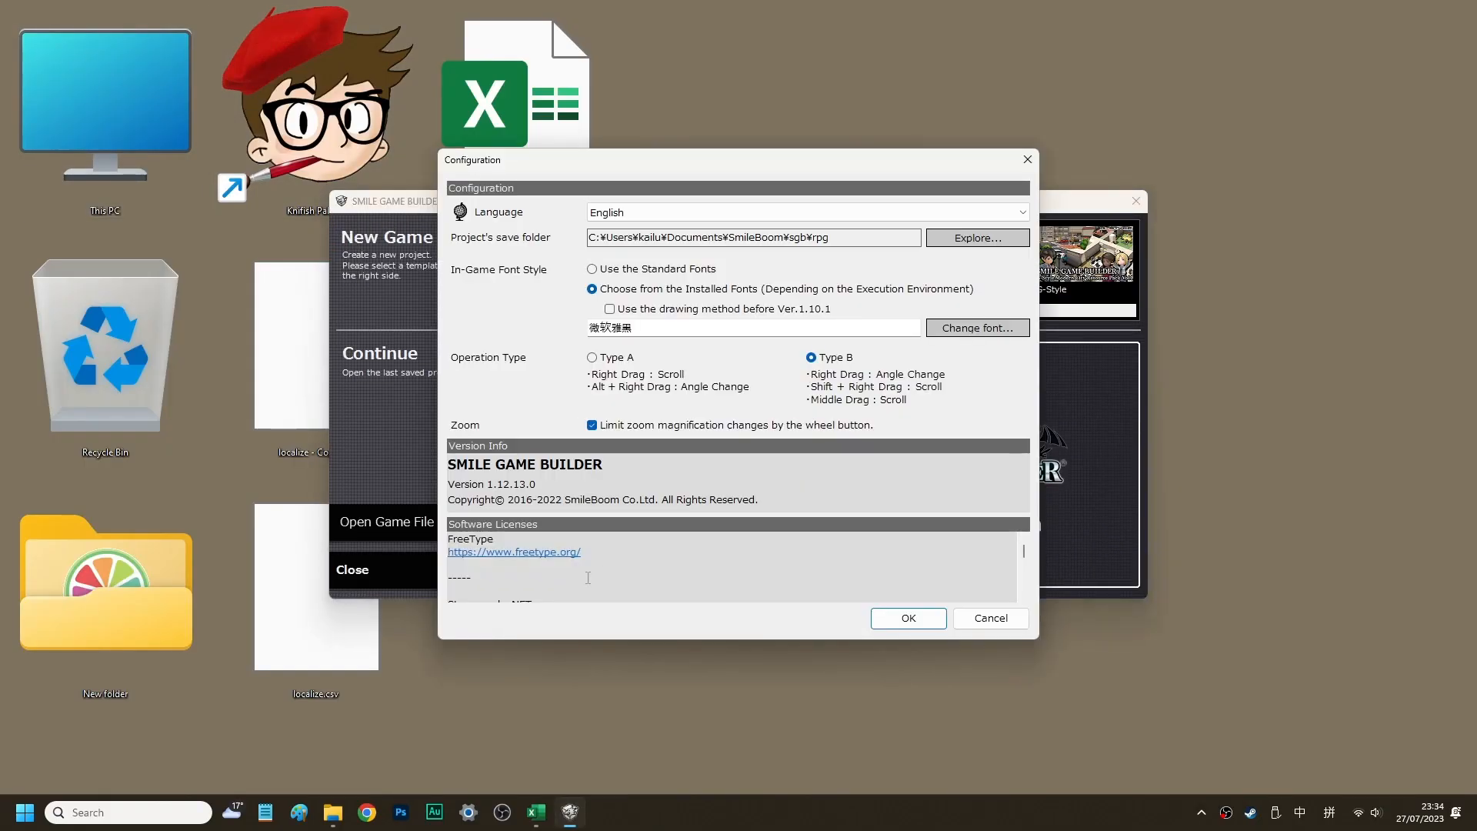
{"action": "left_click", "coordinate": [970, 341]}
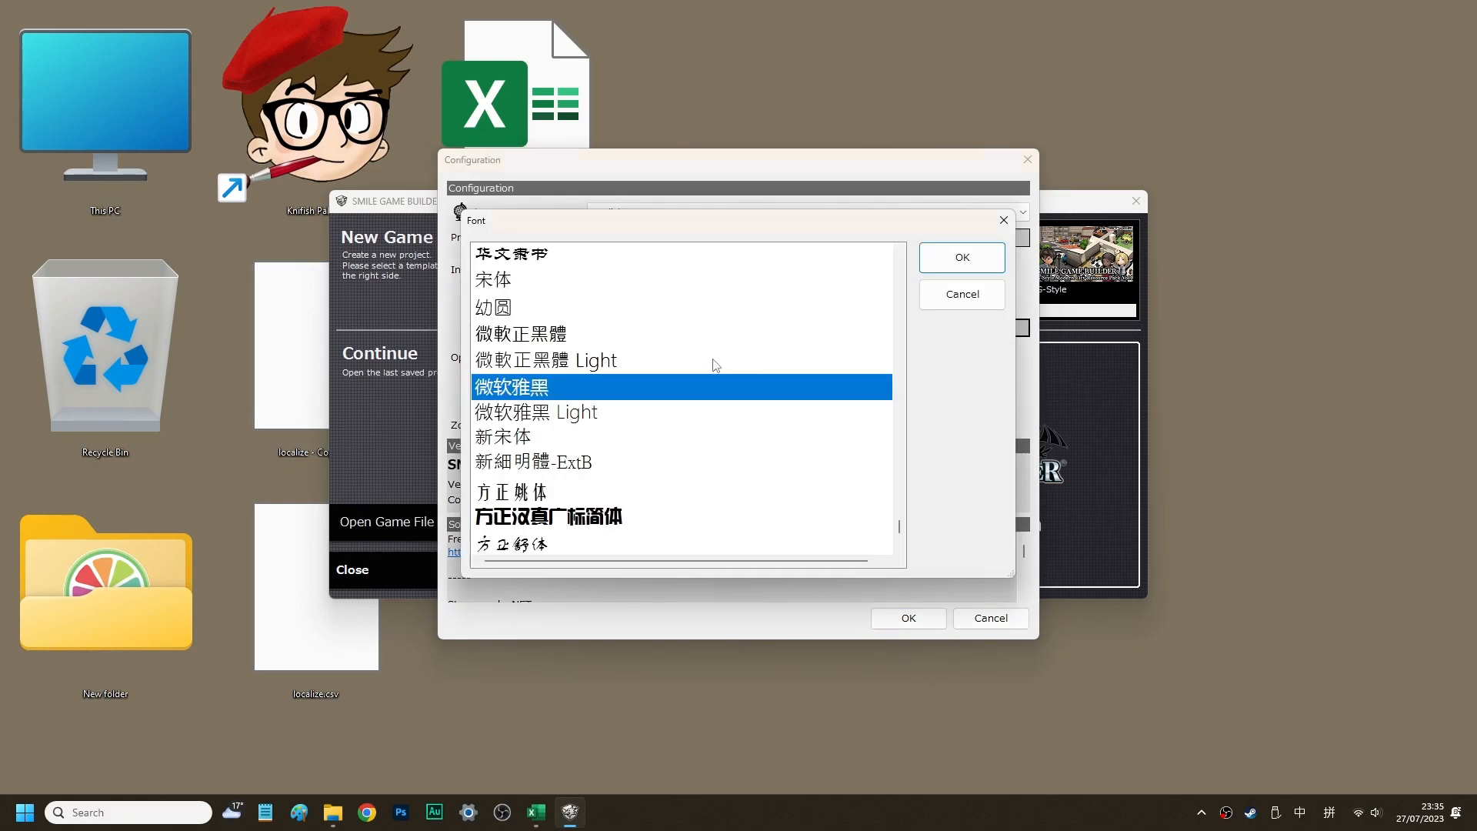
{"action": "left_click", "coordinate": [992, 261]}
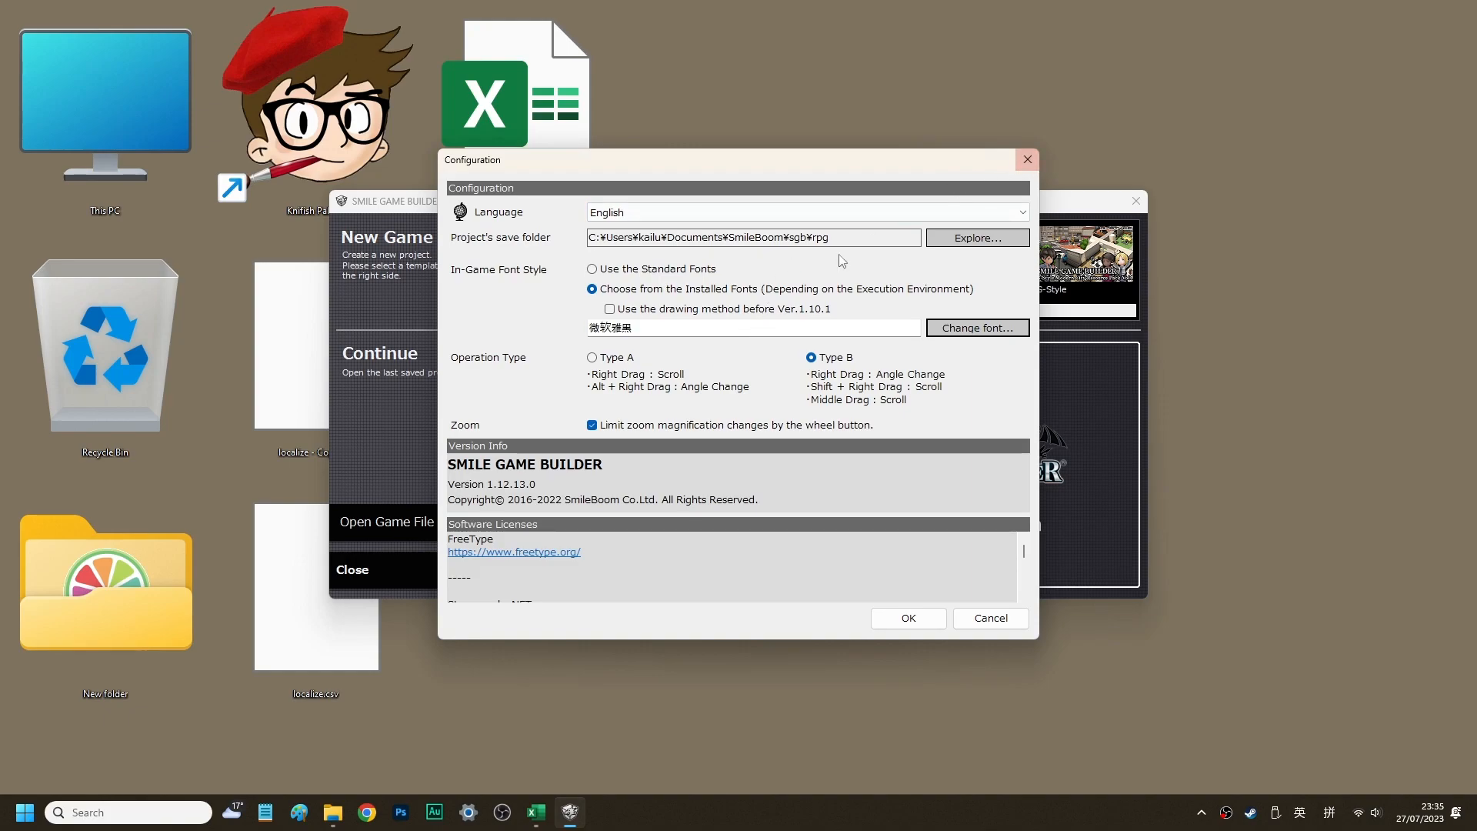
{"action": "key", "text": "Return"}
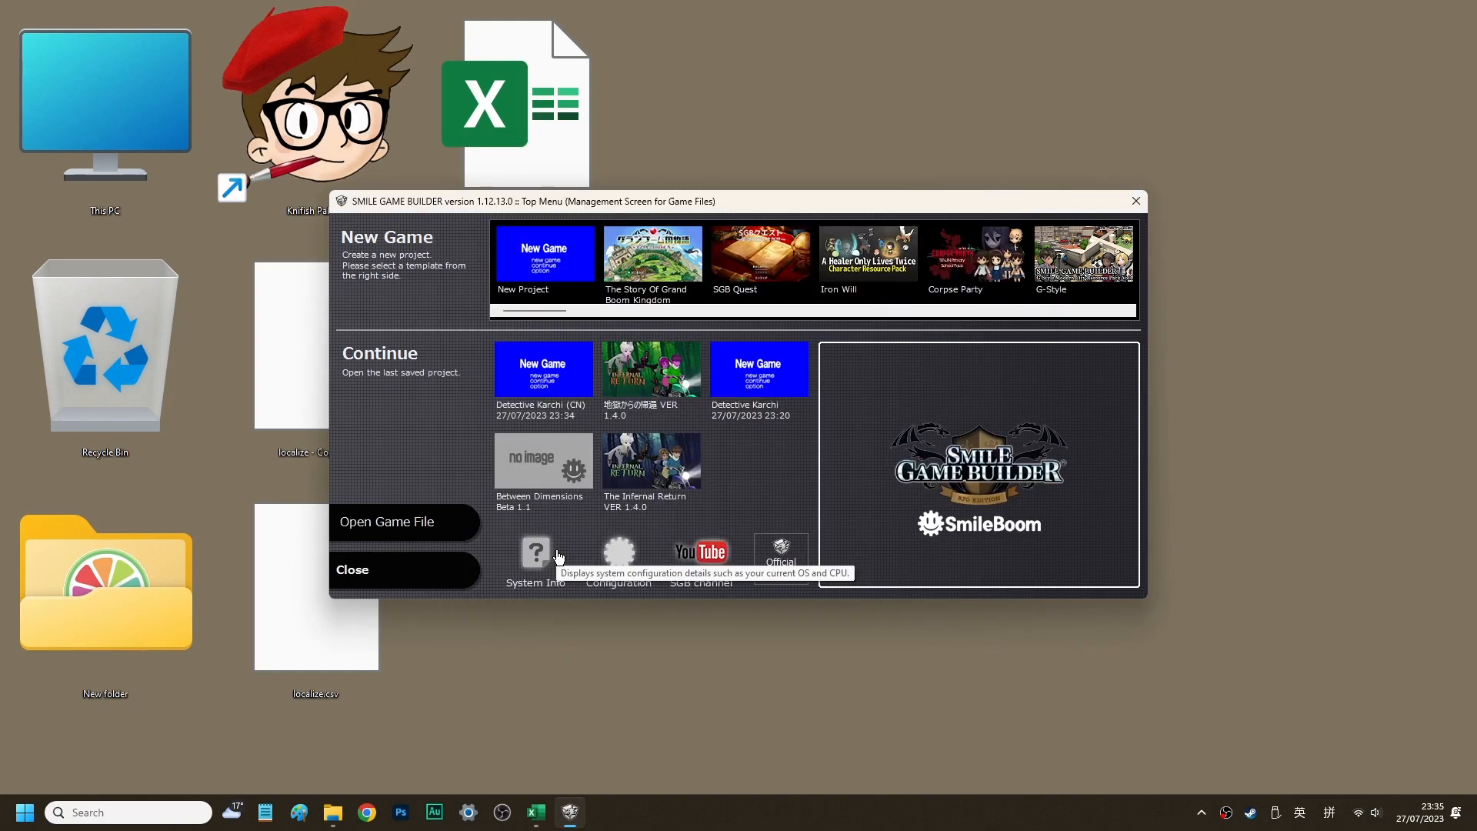